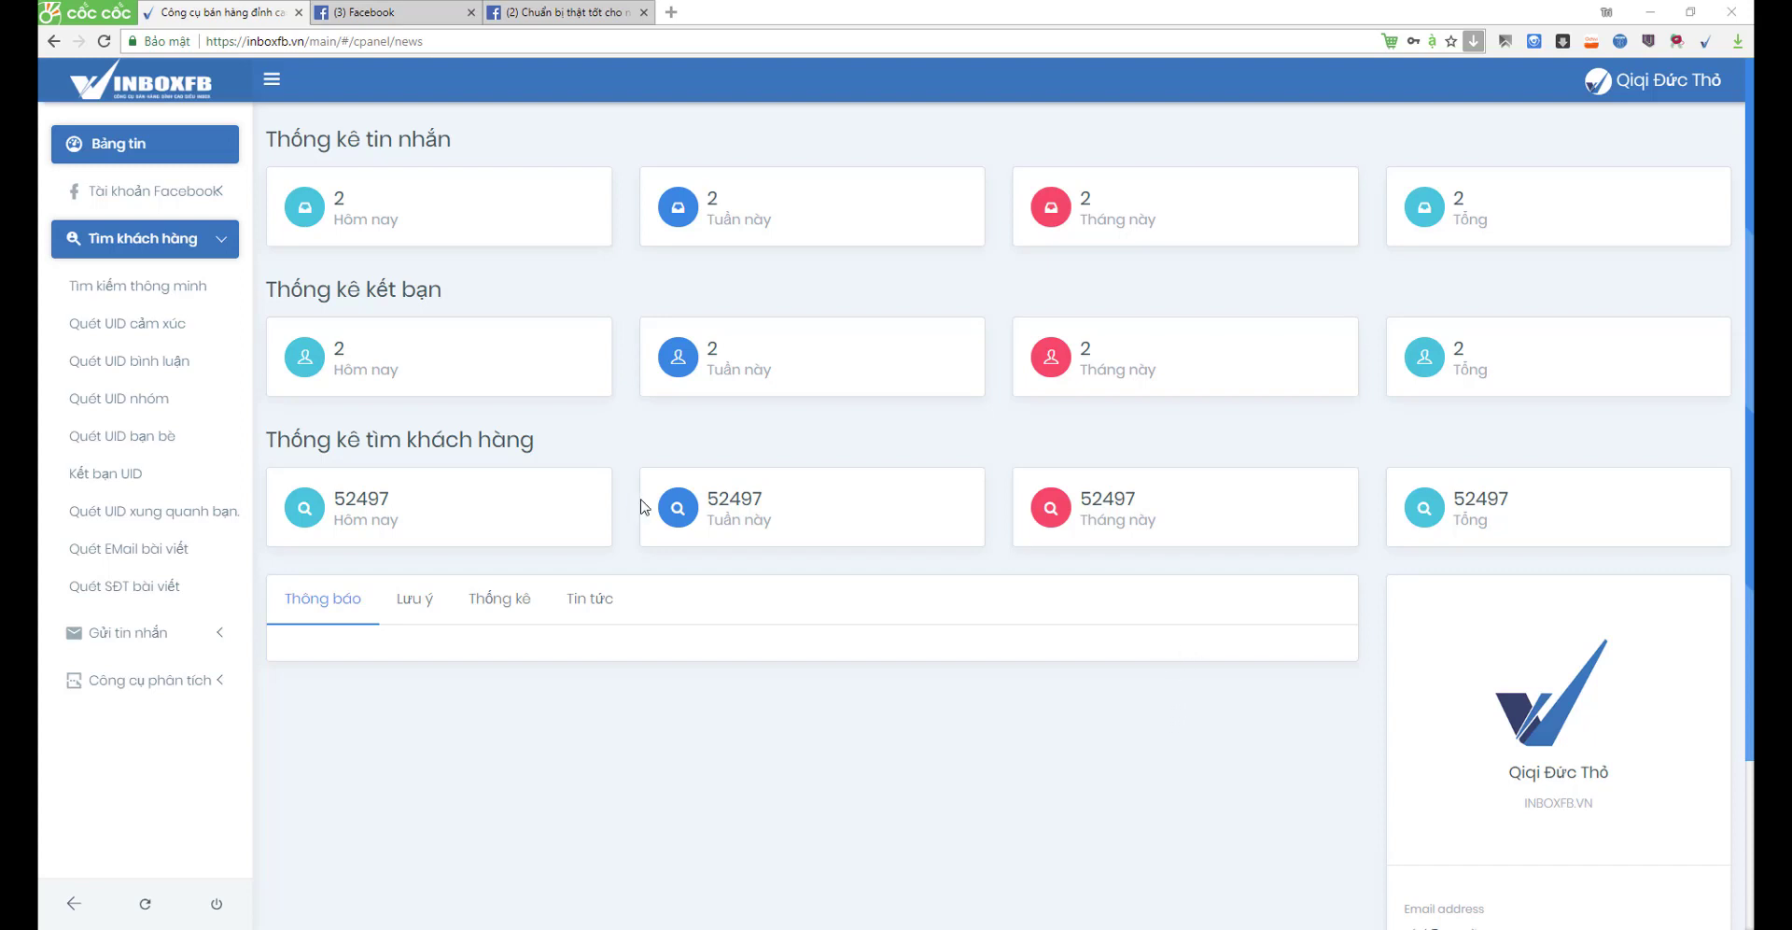
{"action": "left_click", "coordinate": [136, 242]}
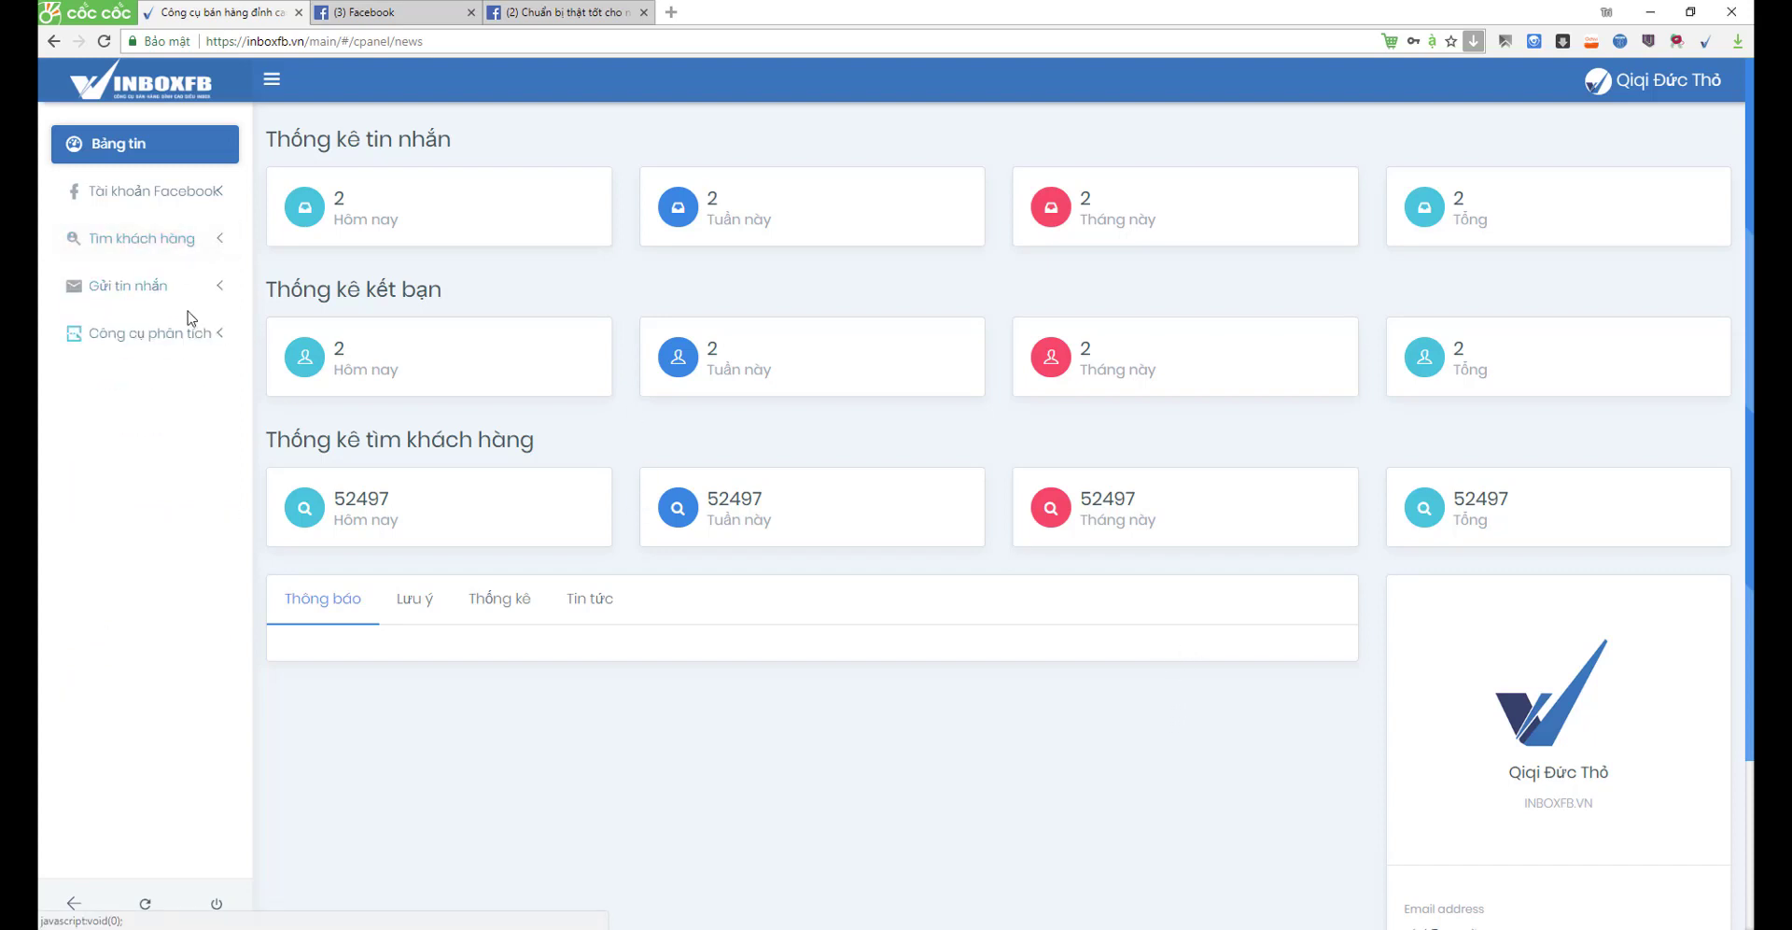
{"action": "left_click", "coordinate": [158, 253]}
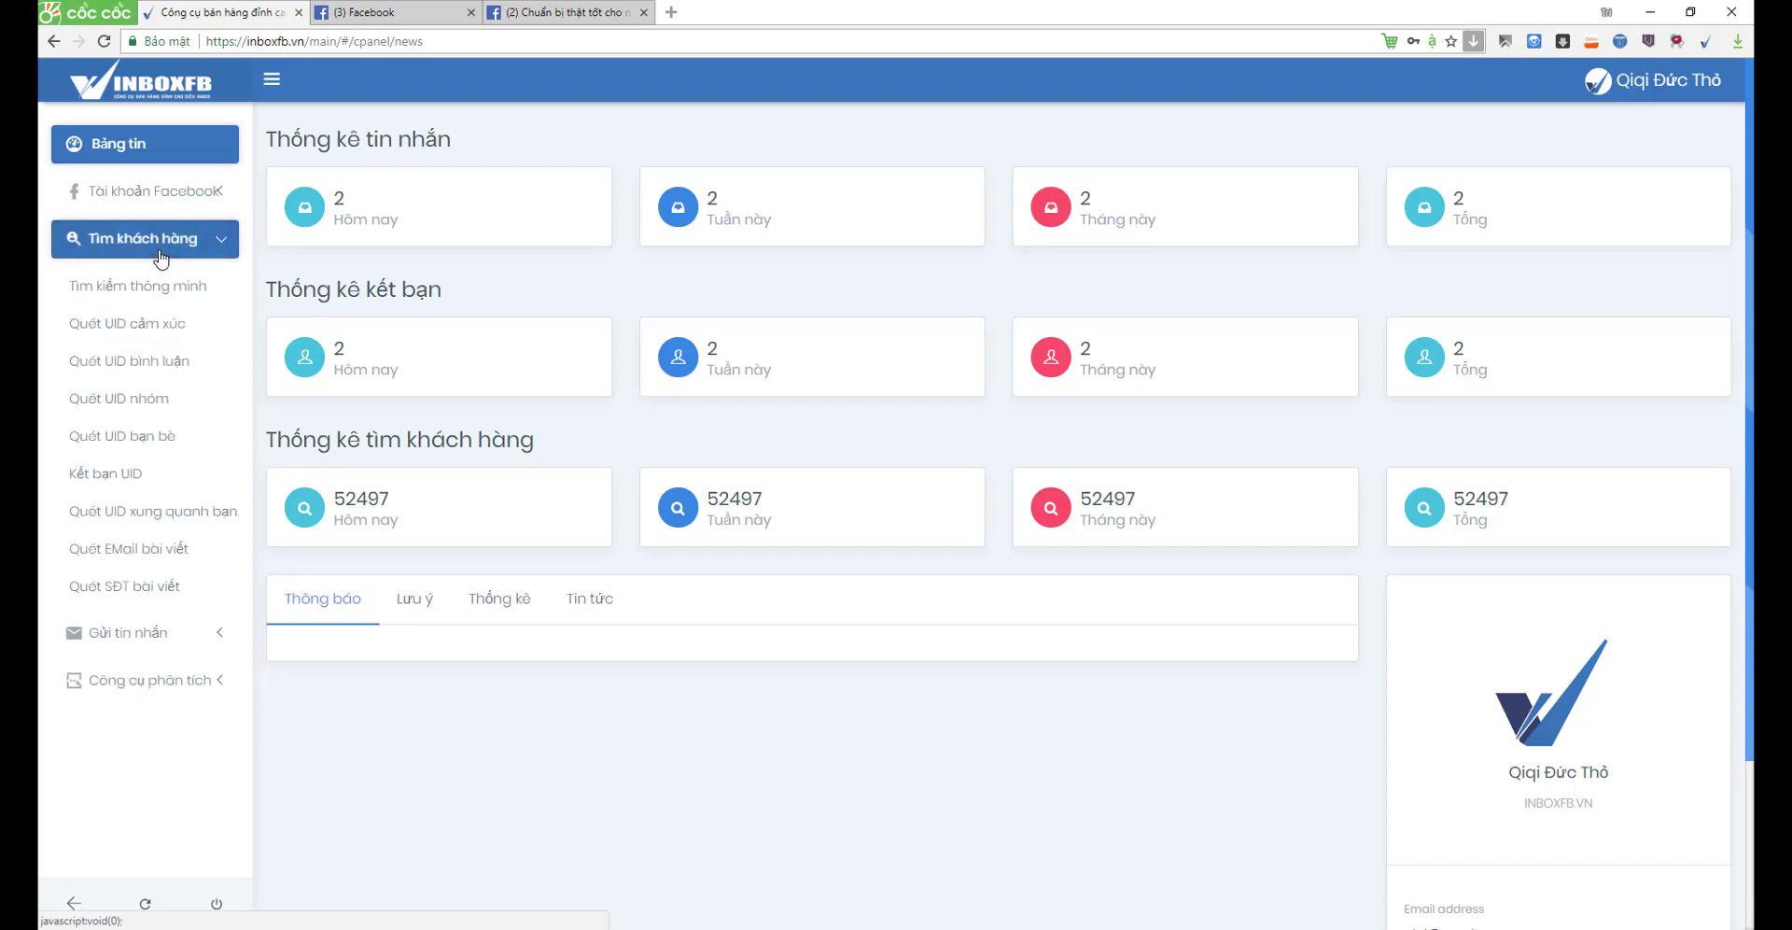
{"action": "left_click", "coordinate": [160, 257]}
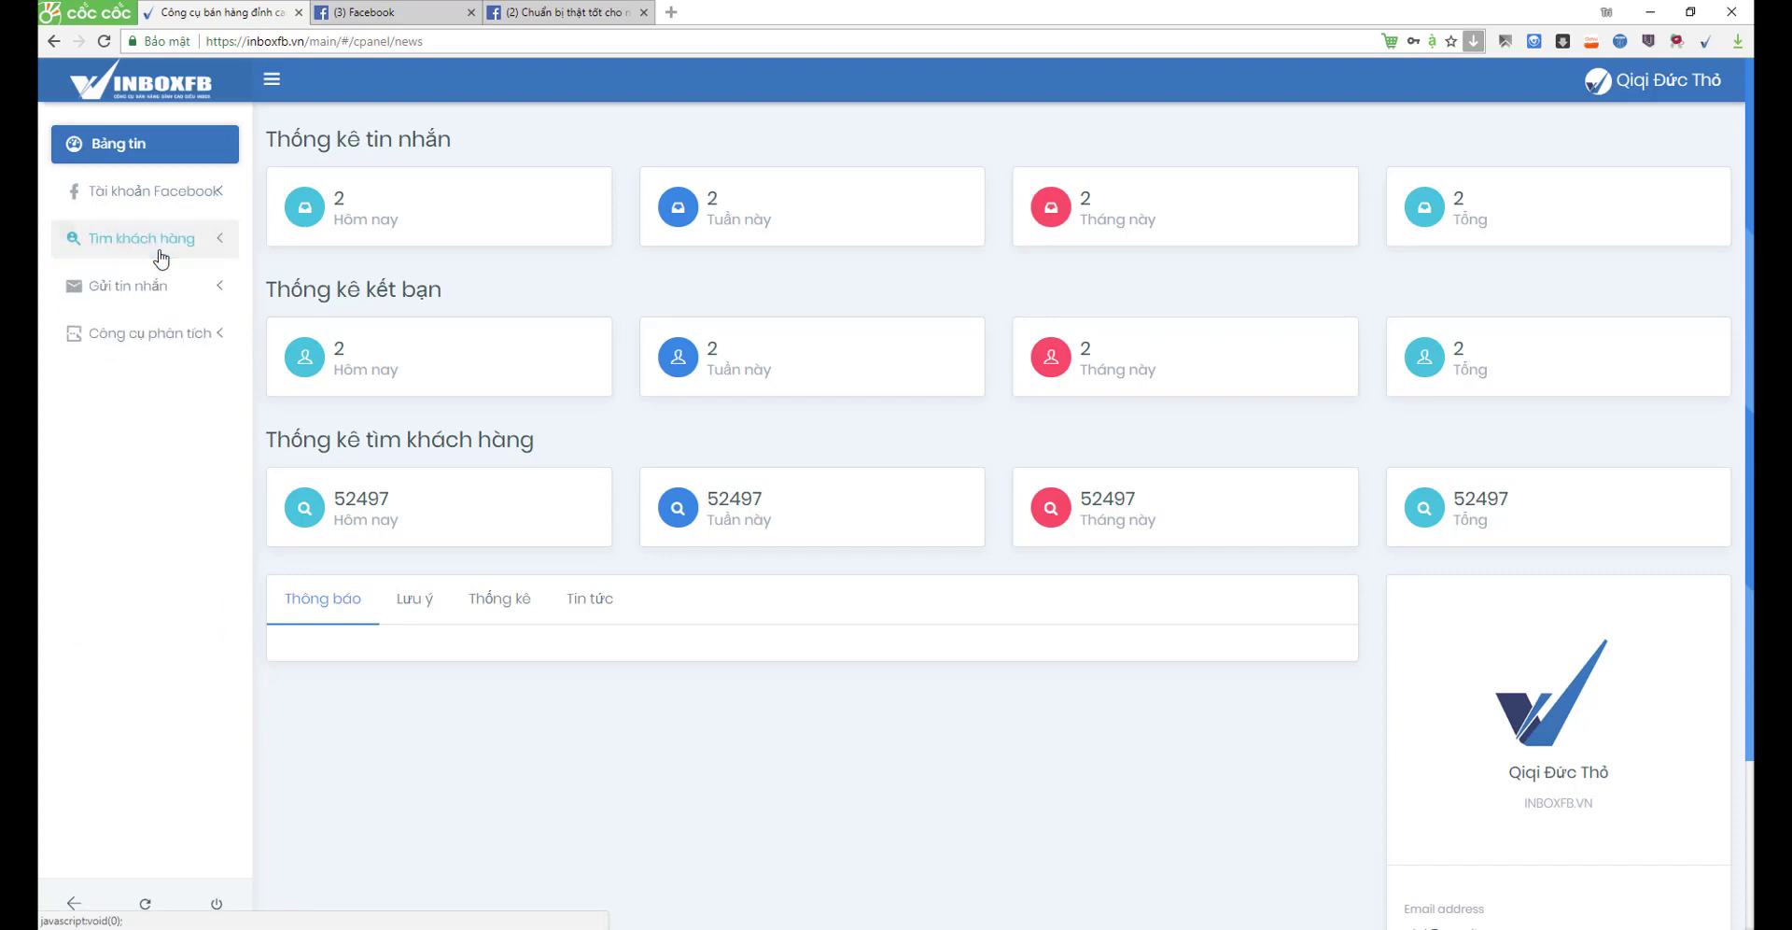
{"action": "left_click", "coordinate": [161, 258]}
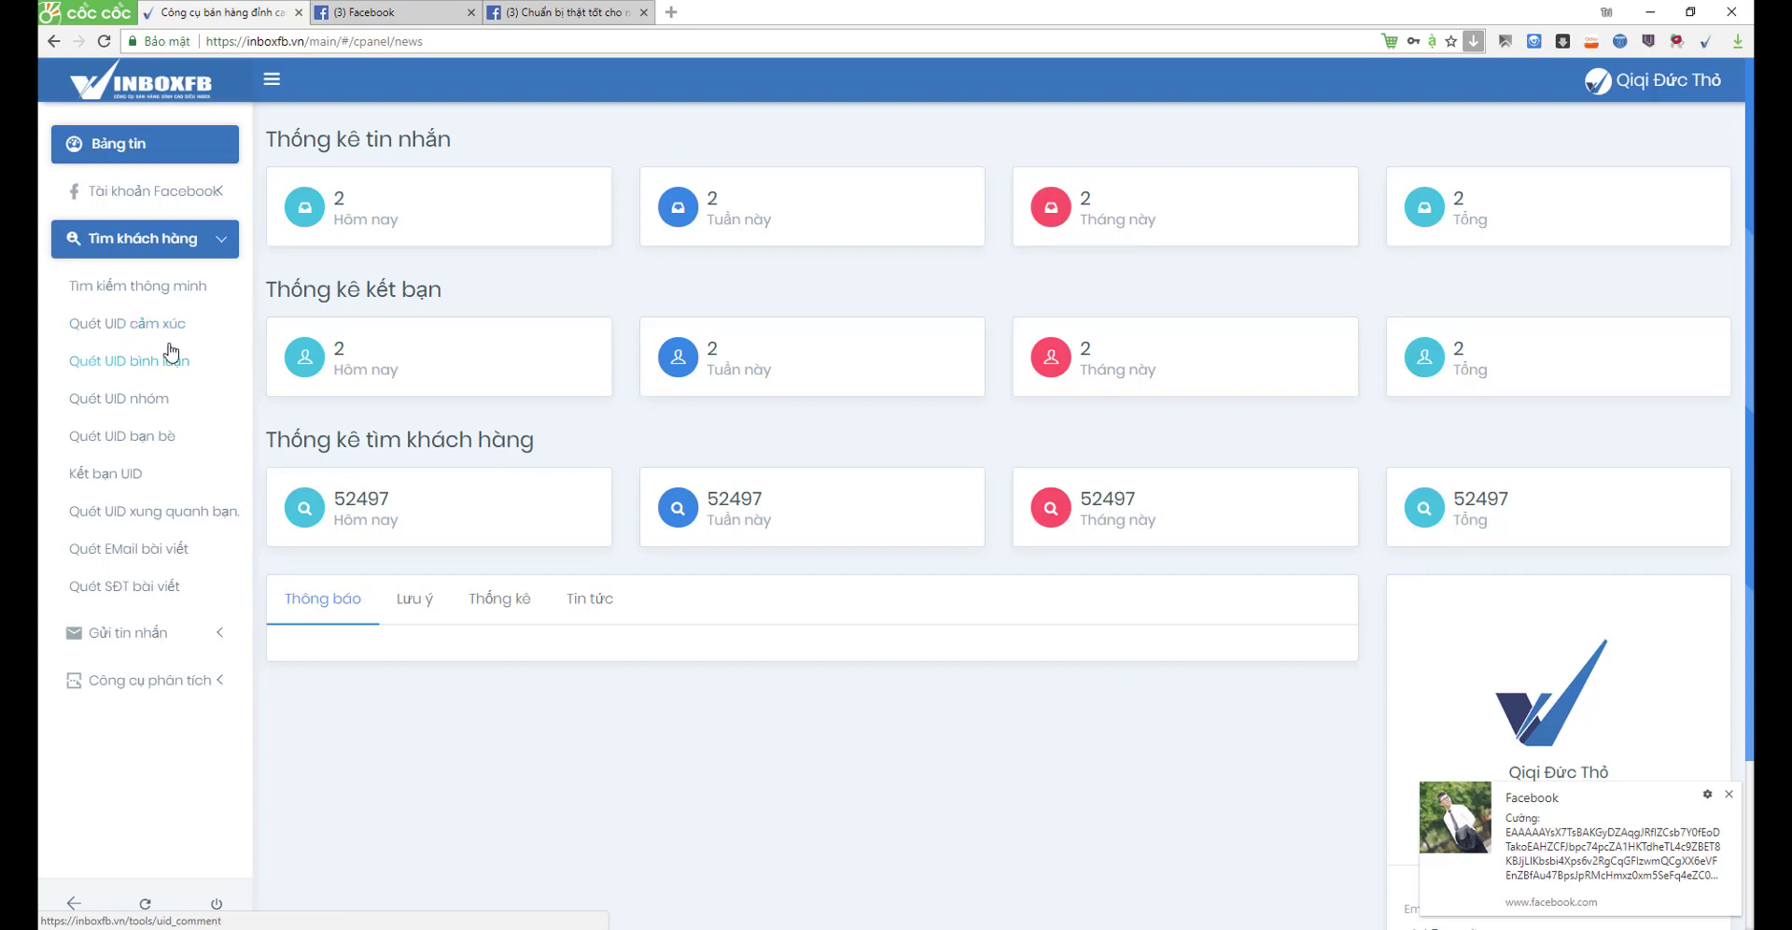
{"action": "left_click", "coordinate": [1729, 795]}
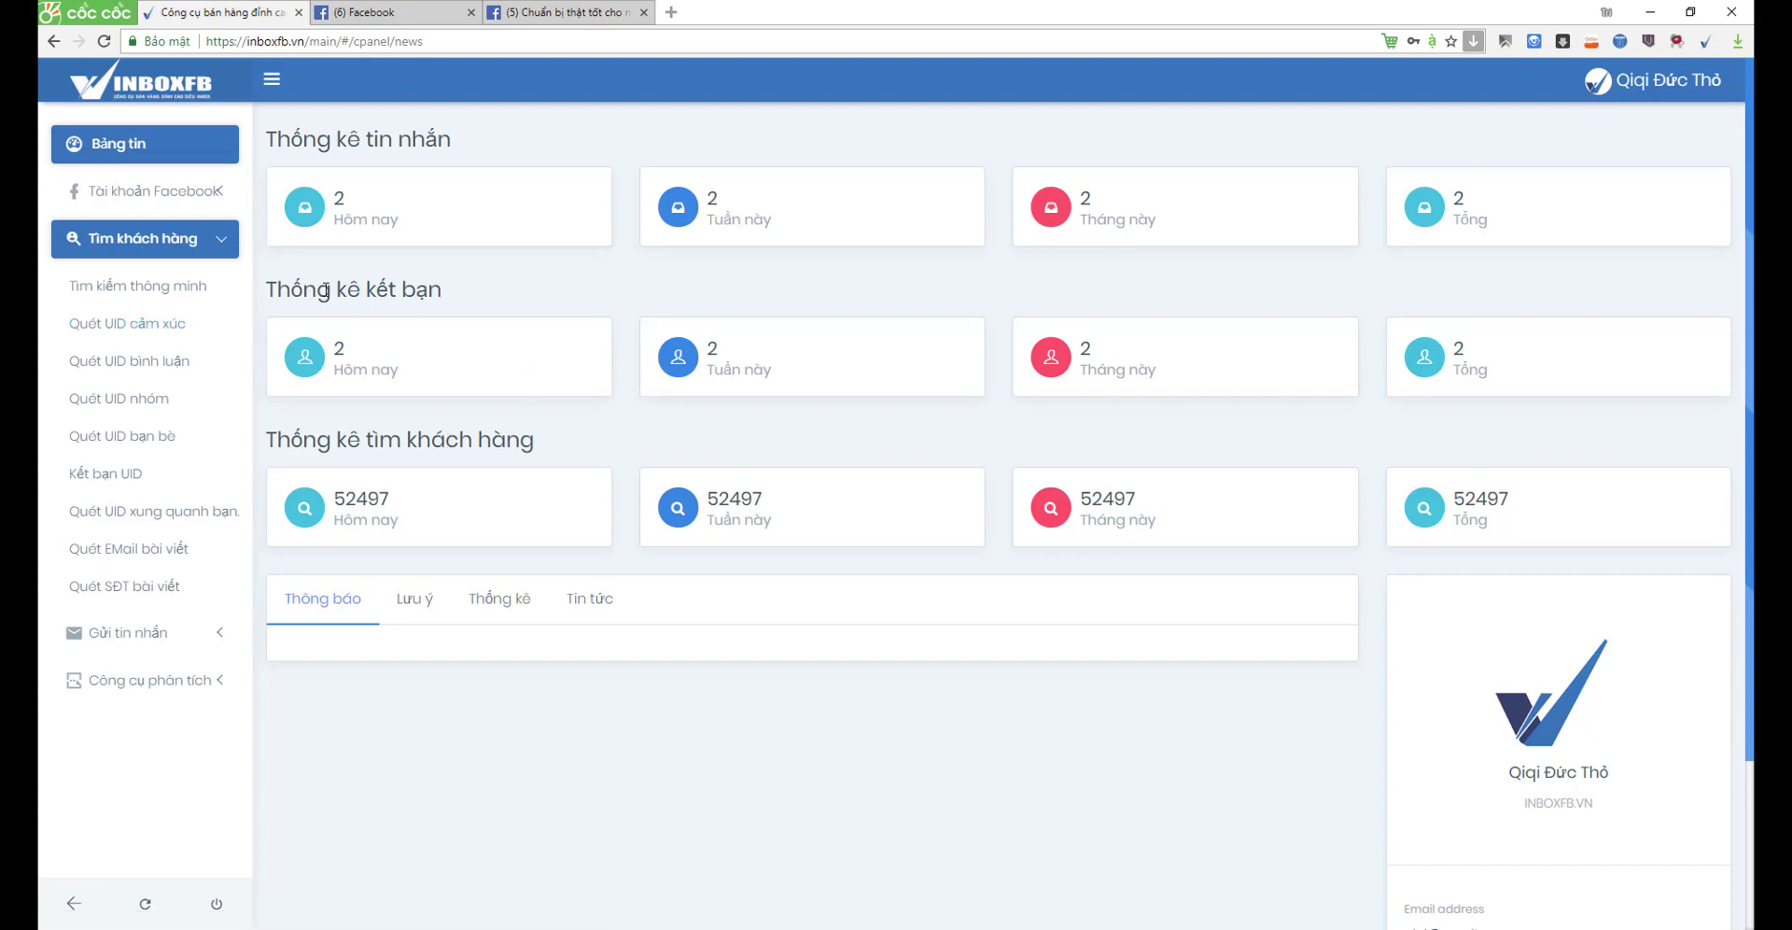
- Open the Quét UID cảm xúc tool from the Tìm khách hàng group, ready for a post ID
{"action": "left_click", "coordinate": [116, 248]}
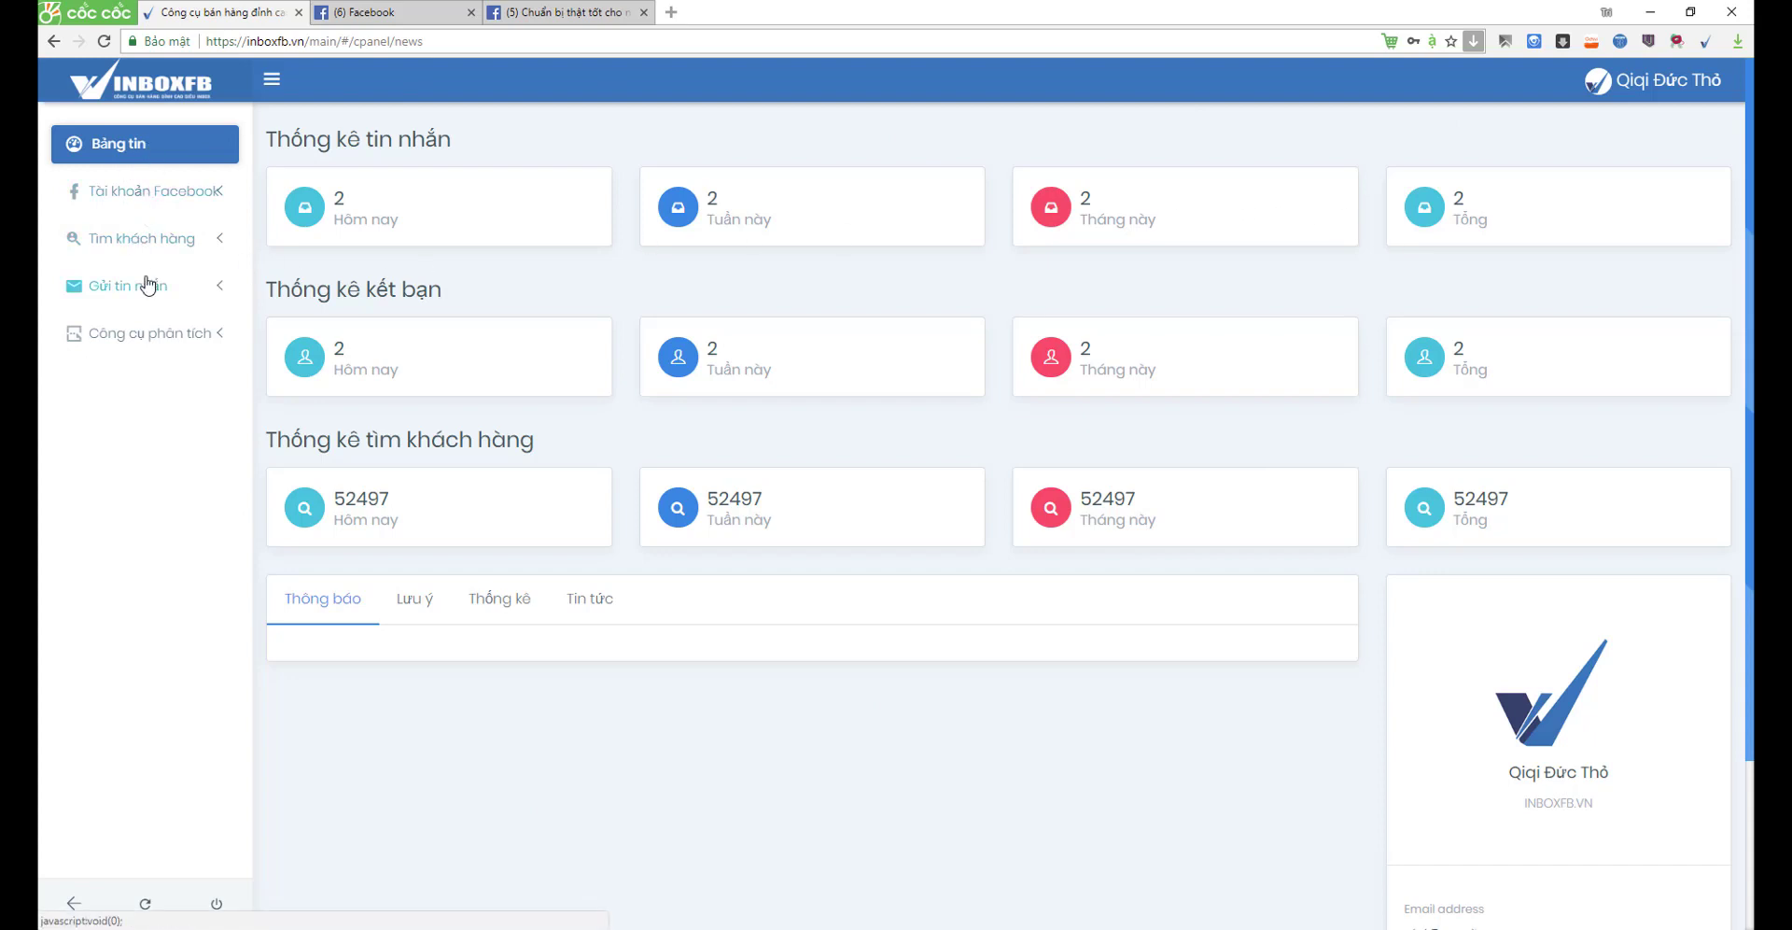
{"action": "left_click", "coordinate": [132, 249]}
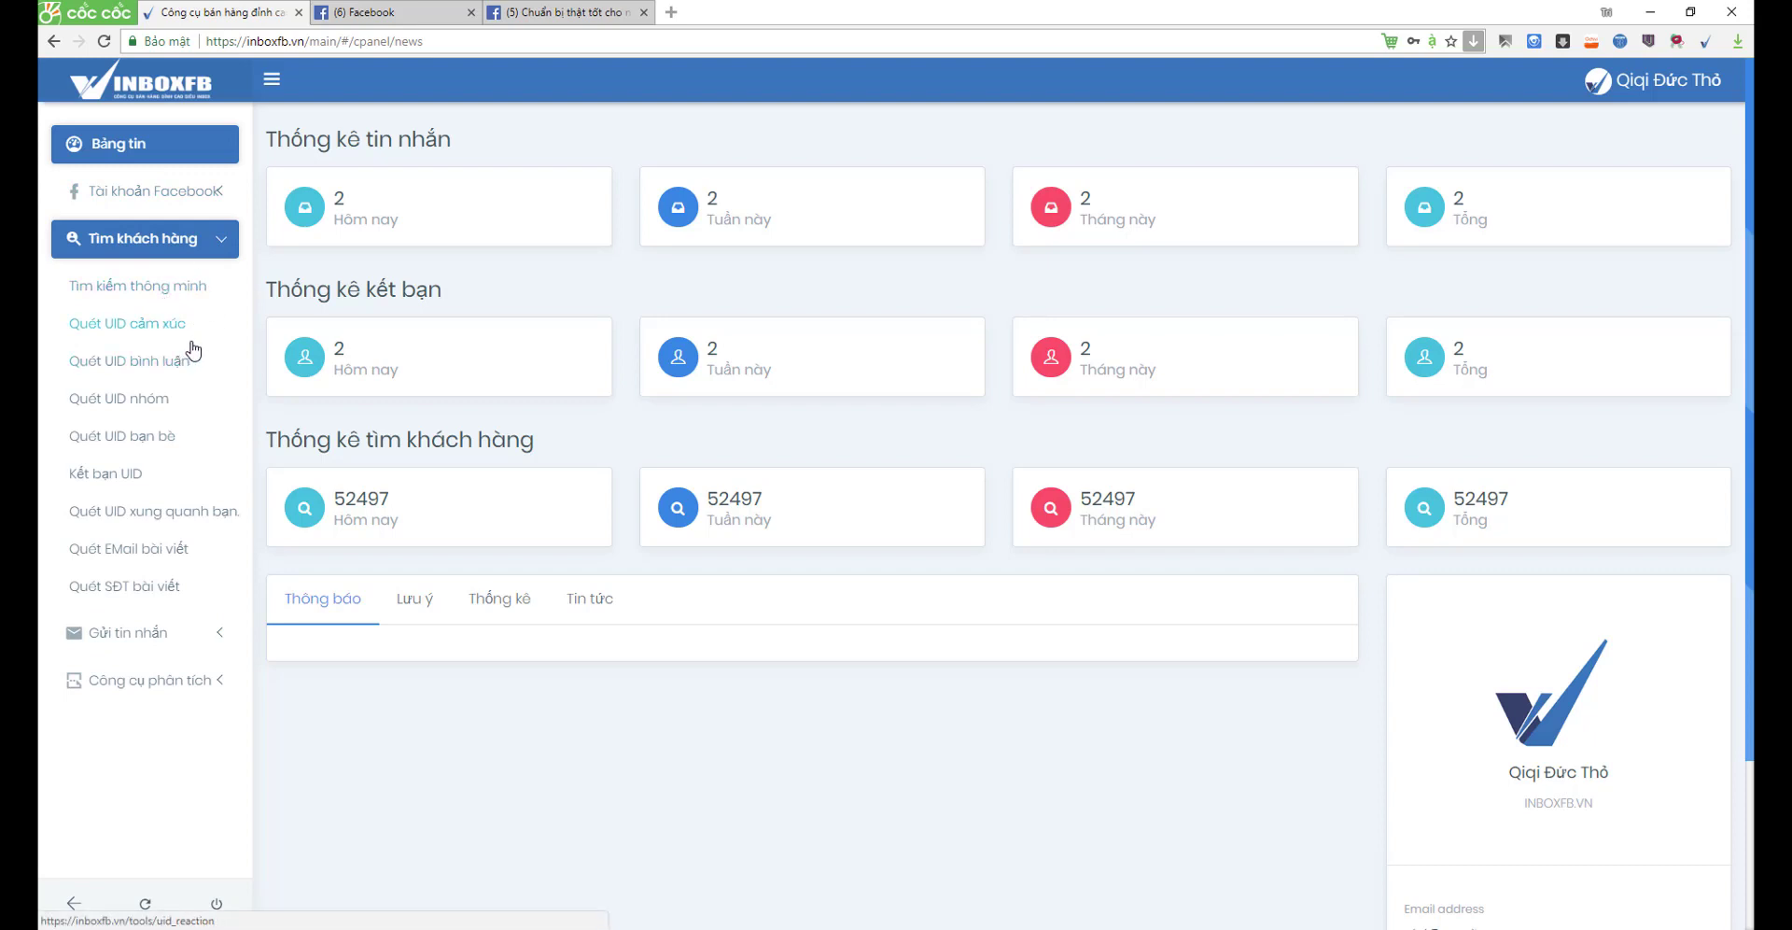
{"action": "left_click", "coordinate": [142, 336]}
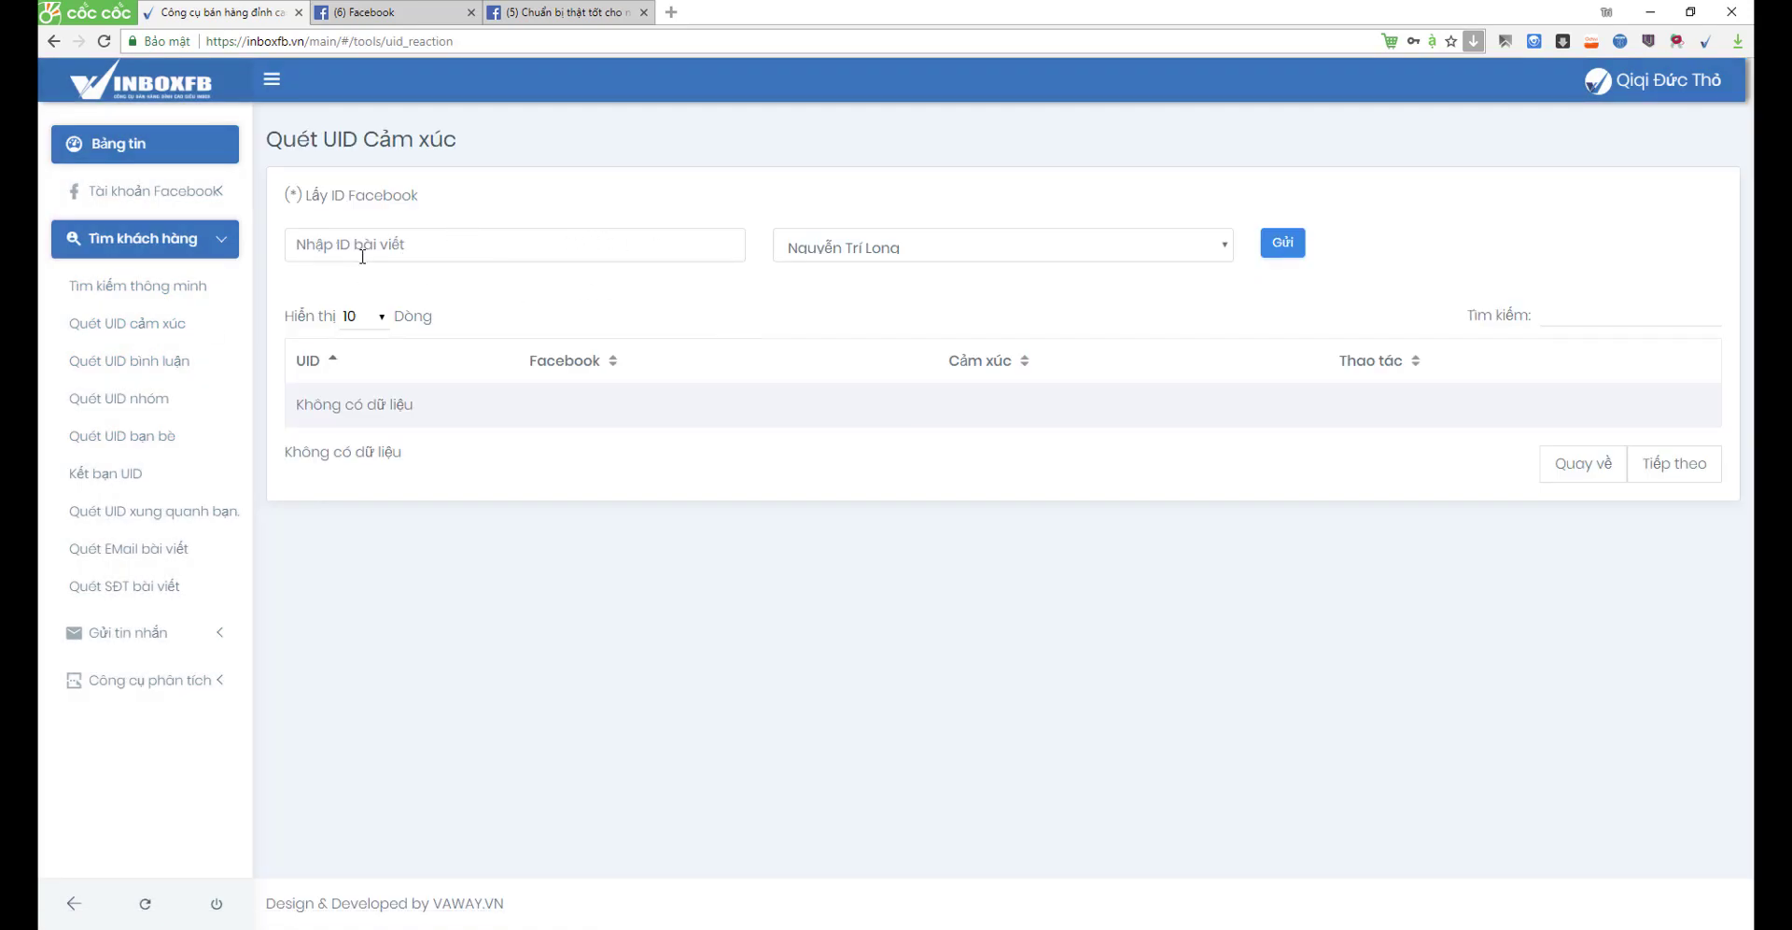
{"action": "left_click", "coordinate": [410, 254]}
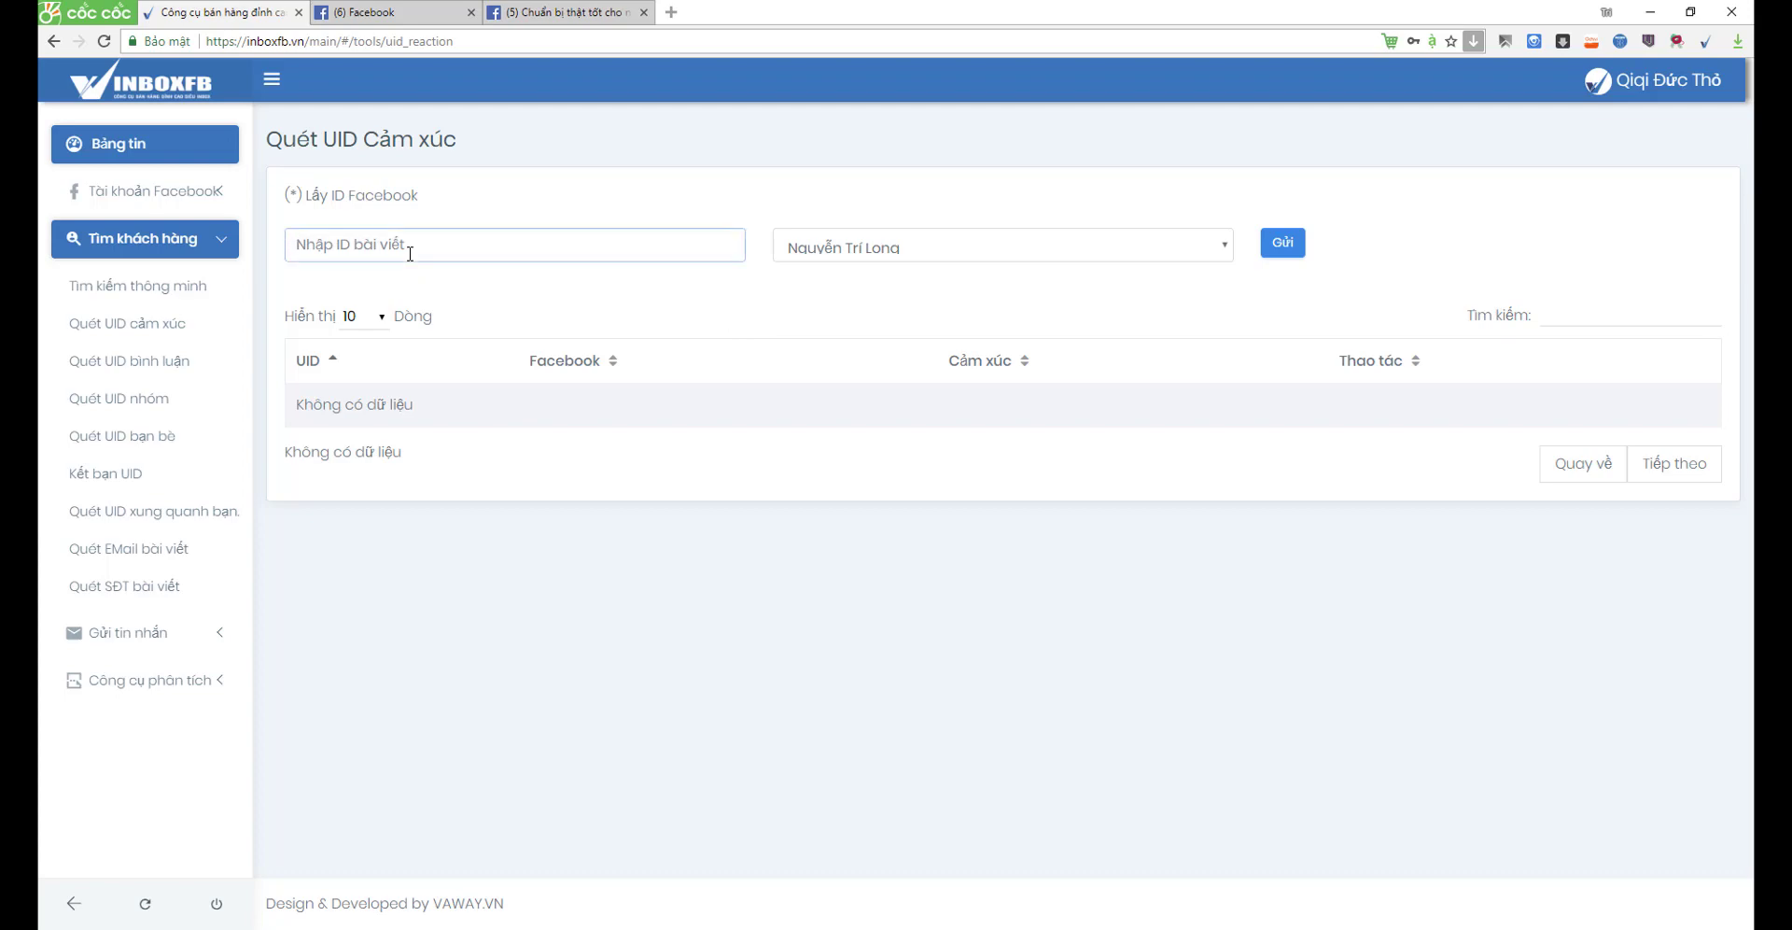
- Switch to Facebook, close the open chat window and browse the news feed for a suitable post to scan
{"action": "left_click", "coordinate": [357, 12]}
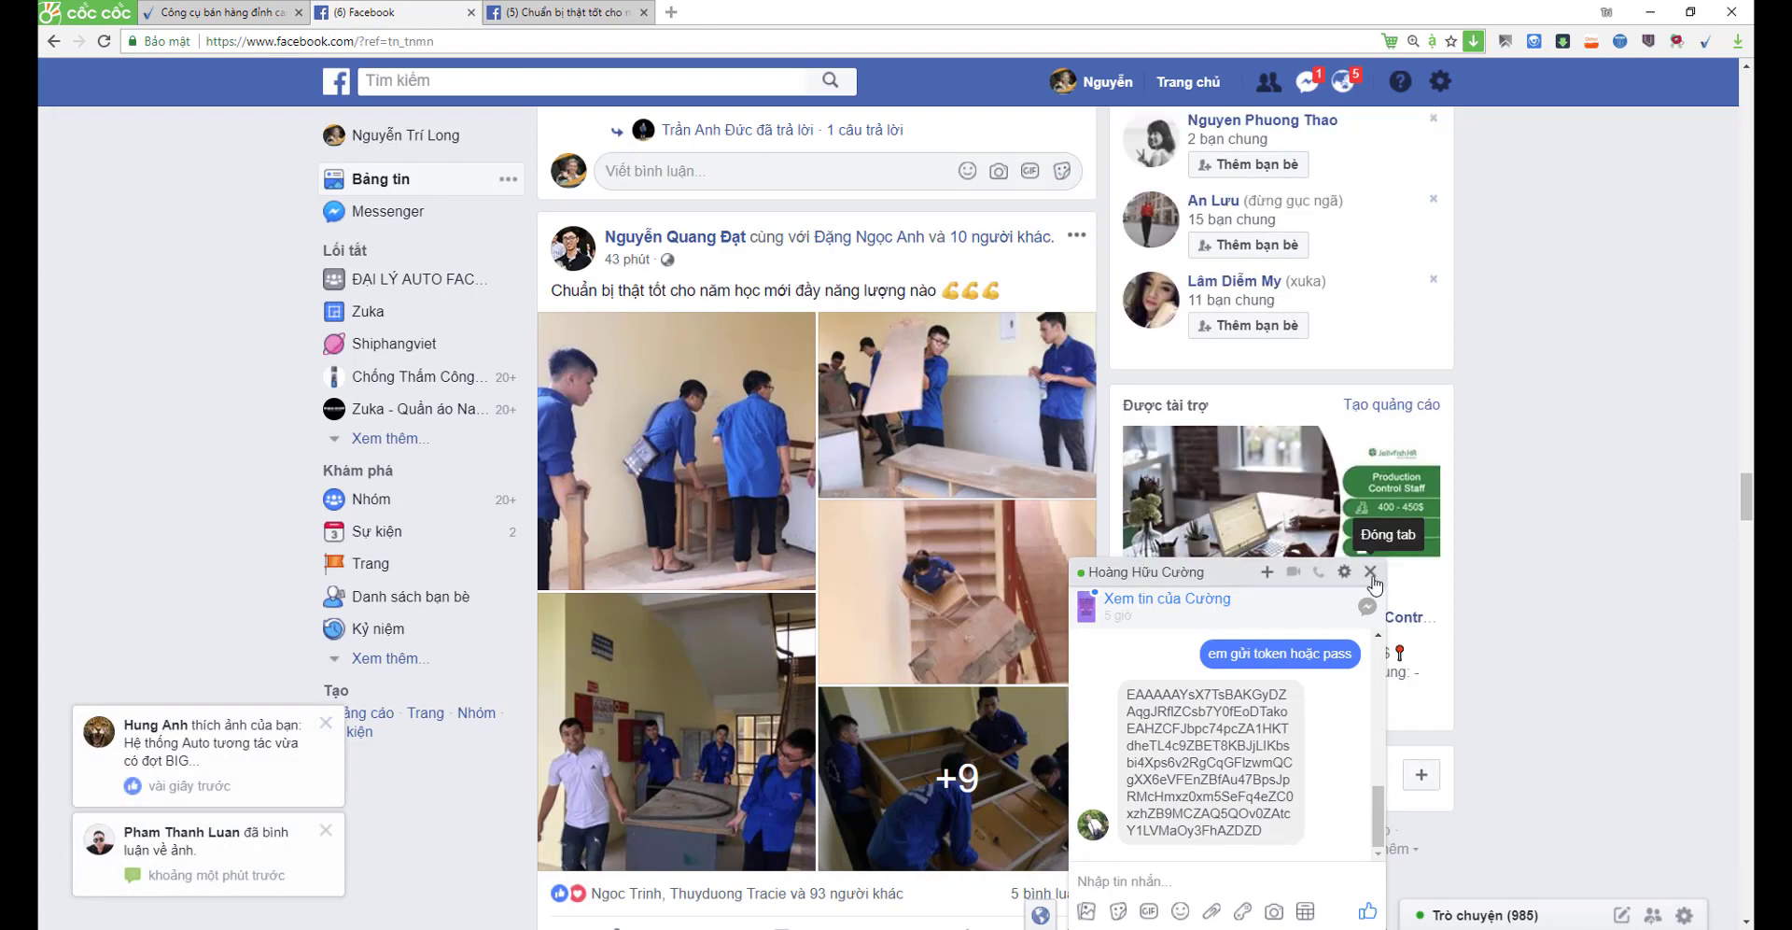
{"action": "left_click", "coordinate": [1370, 574]}
{"action": "scroll", "coordinate": [756, 316], "scroll_direction": "up", "scroll_amount": 2}
{"action": "scroll", "coordinate": [756, 316], "scroll_direction": "down", "scroll_amount": 3}
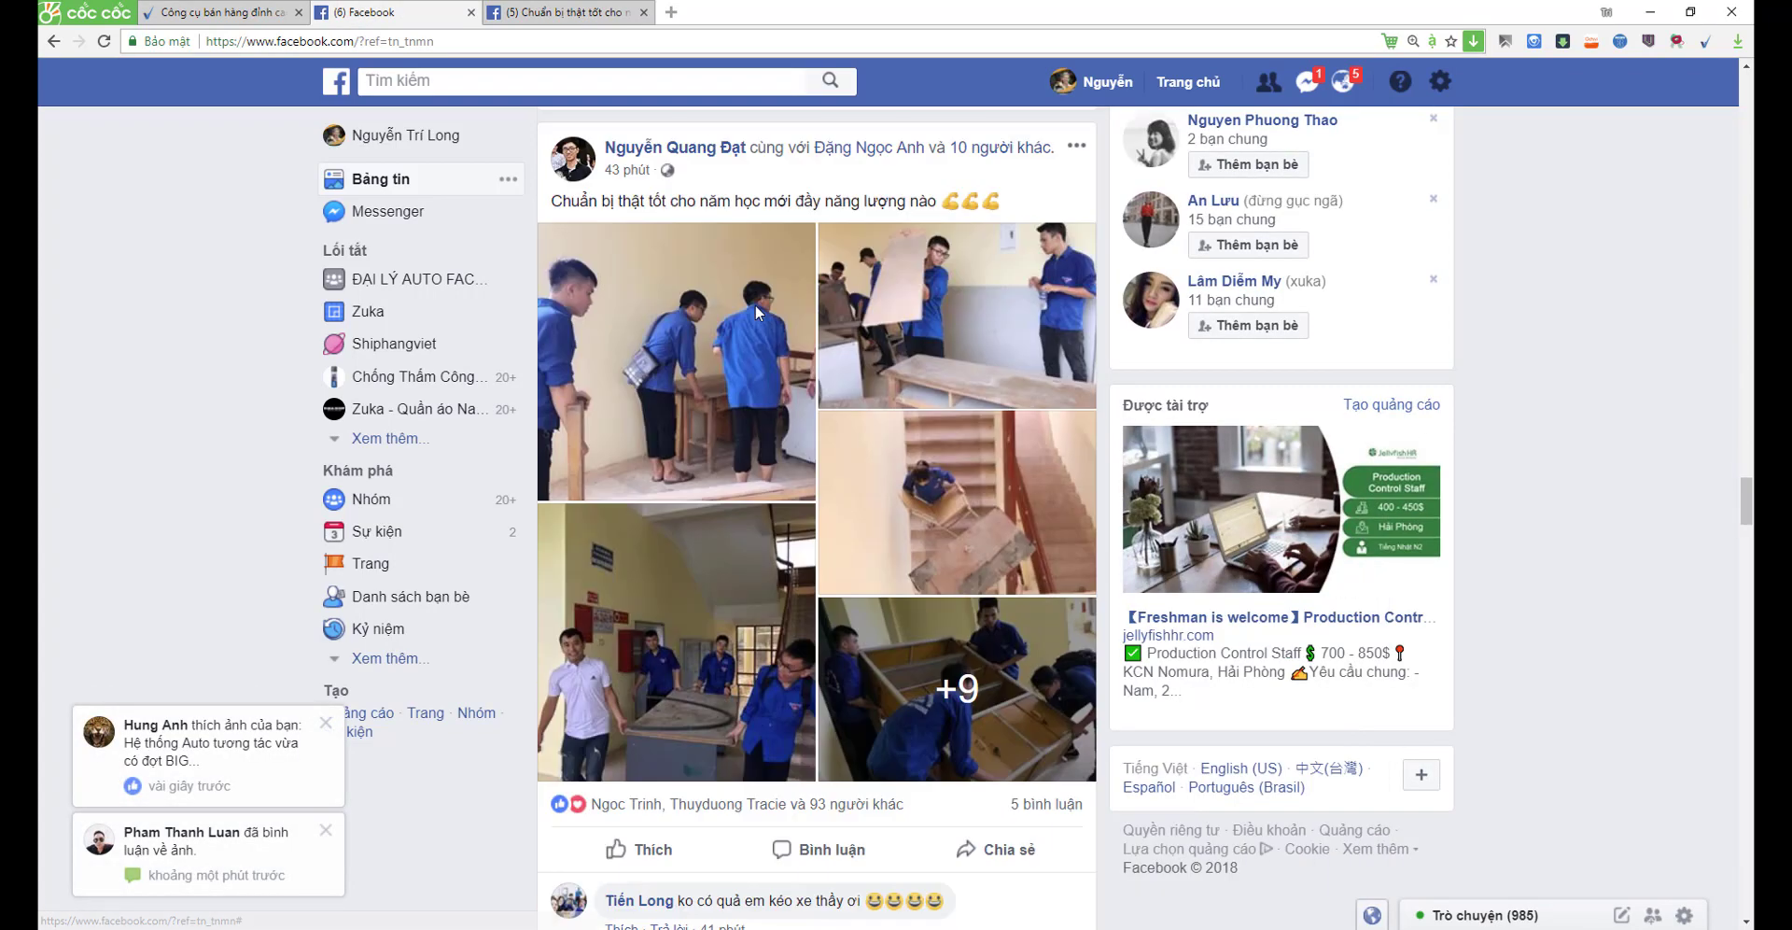
{"action": "scroll", "coordinate": [756, 315], "scroll_direction": "down", "scroll_amount": 10}
{"action": "scroll", "coordinate": [756, 315], "scroll_direction": "up", "scroll_amount": 9}
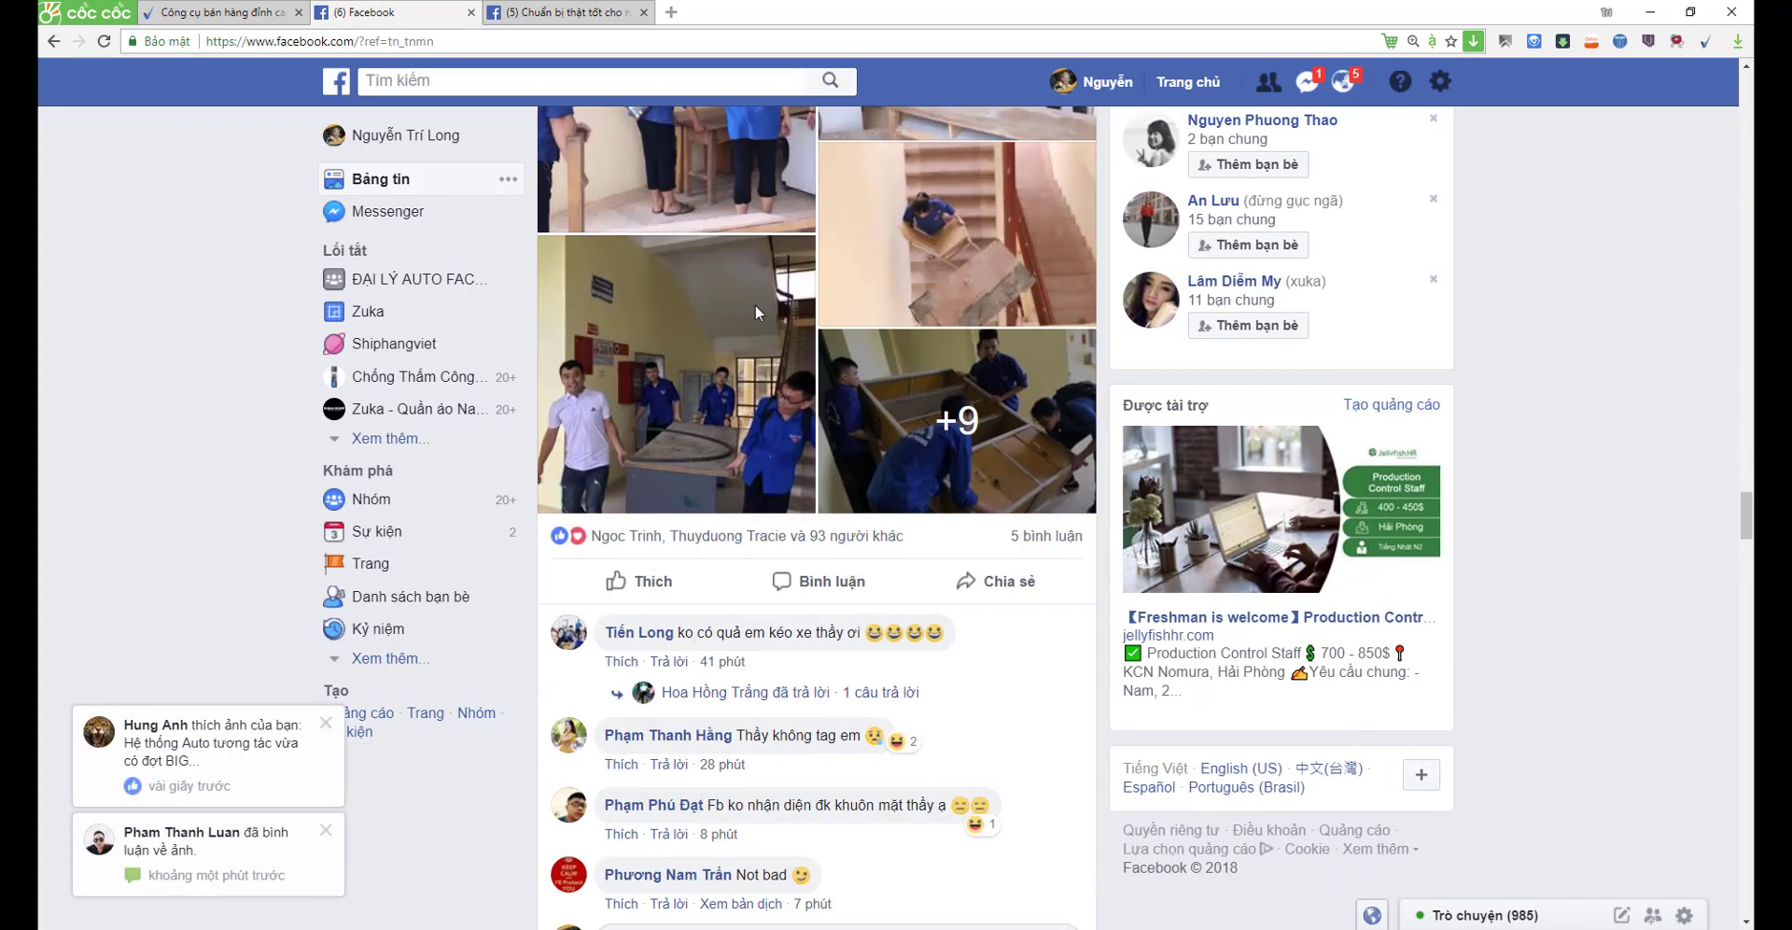
{"action": "scroll", "coordinate": [756, 315], "scroll_direction": "down", "scroll_amount": 12}
{"action": "scroll", "coordinate": [756, 315], "scroll_direction": "up", "scroll_amount": 9}
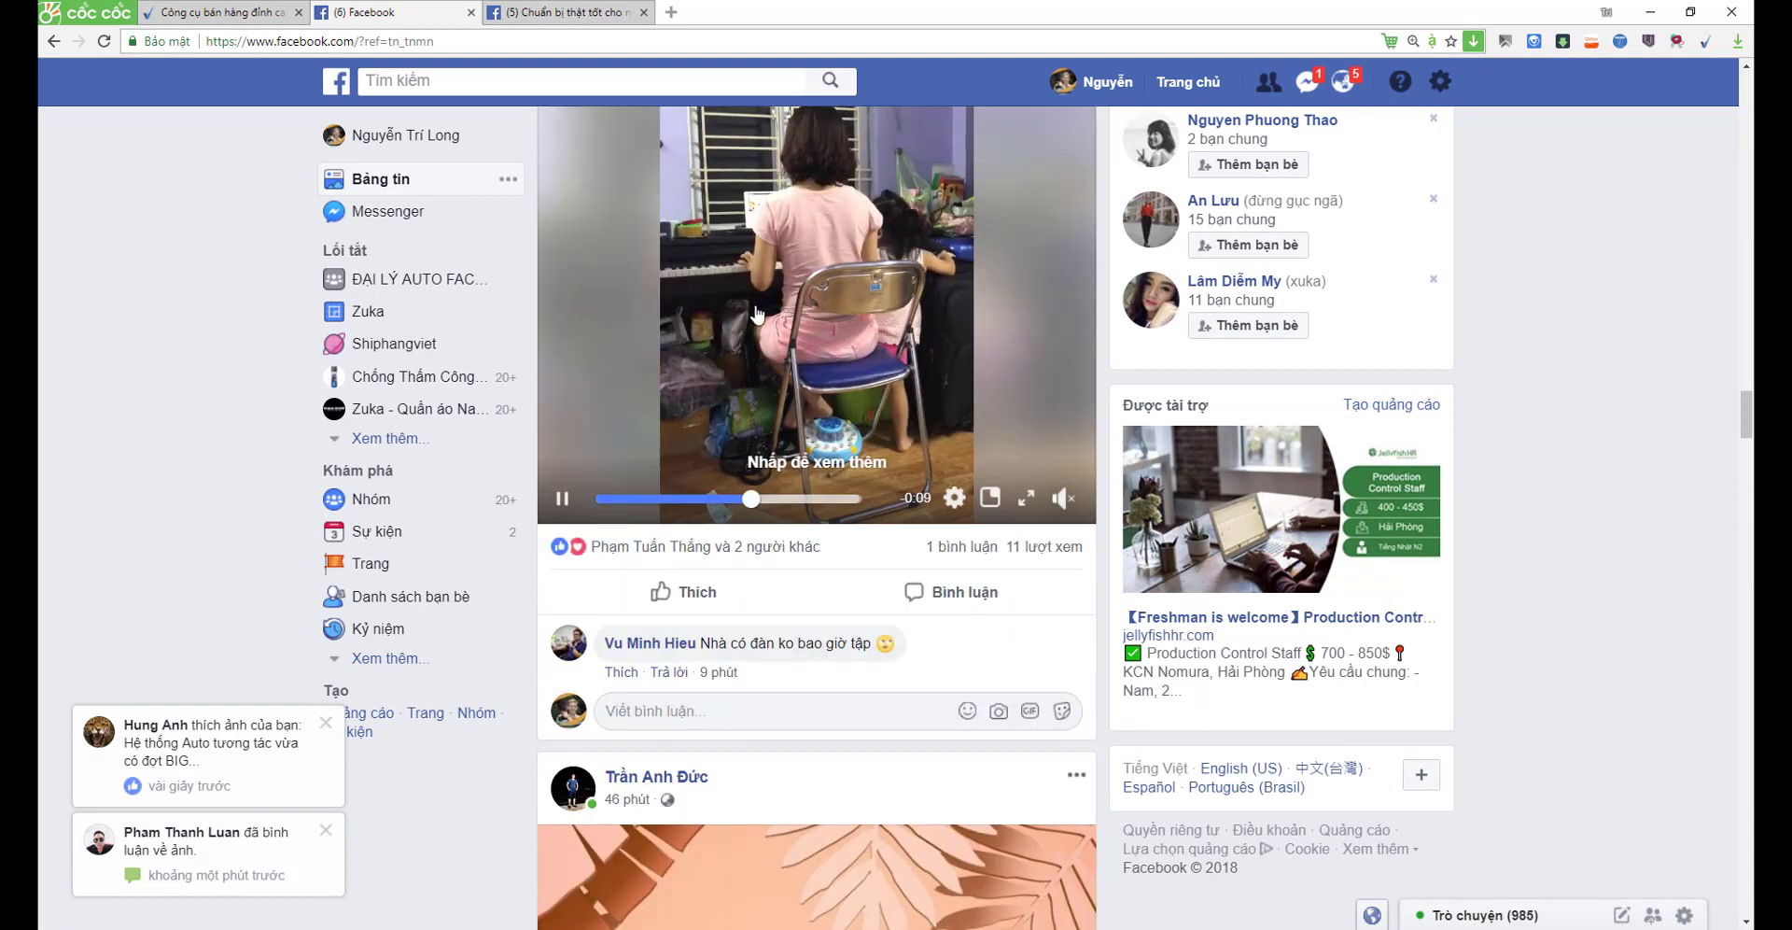
{"action": "scroll", "coordinate": [756, 316], "scroll_direction": "down", "scroll_amount": 7}
{"action": "scroll", "coordinate": [756, 315], "scroll_direction": "down", "scroll_amount": 2}
{"action": "scroll", "coordinate": [756, 316], "scroll_direction": "down", "scroll_amount": 3}
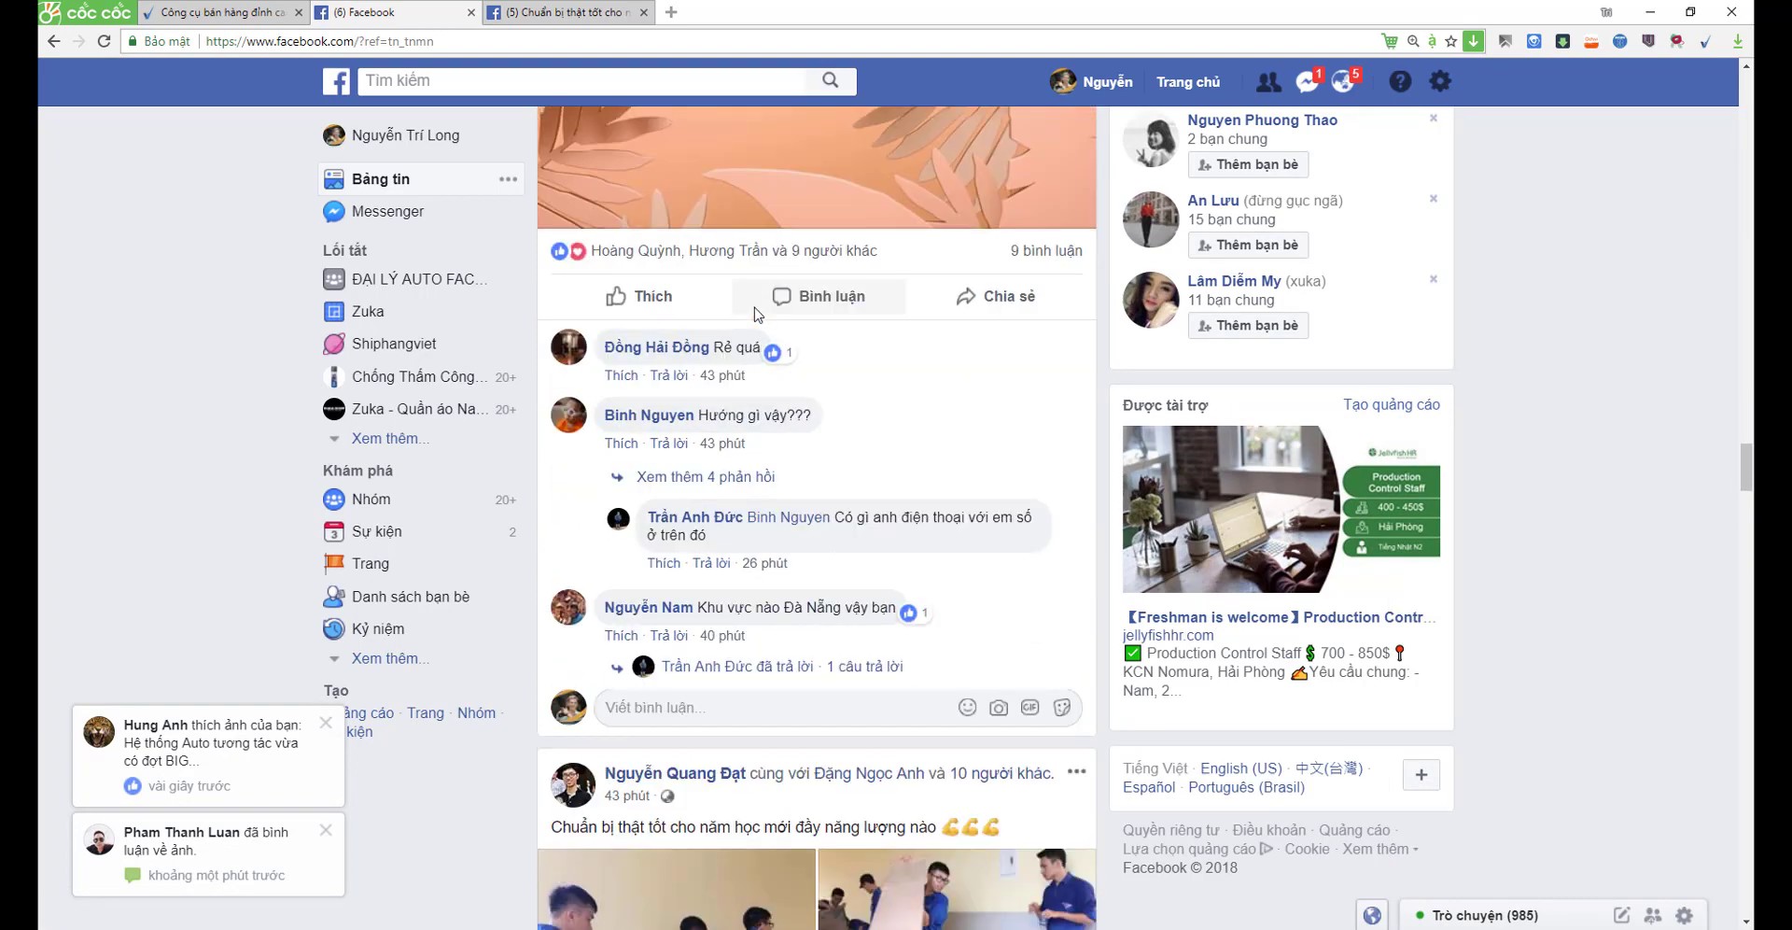
{"action": "scroll", "coordinate": [754, 312], "scroll_direction": "up", "scroll_amount": 7}
{"action": "scroll", "coordinate": [809, 322], "scroll_direction": "down", "scroll_amount": 1}
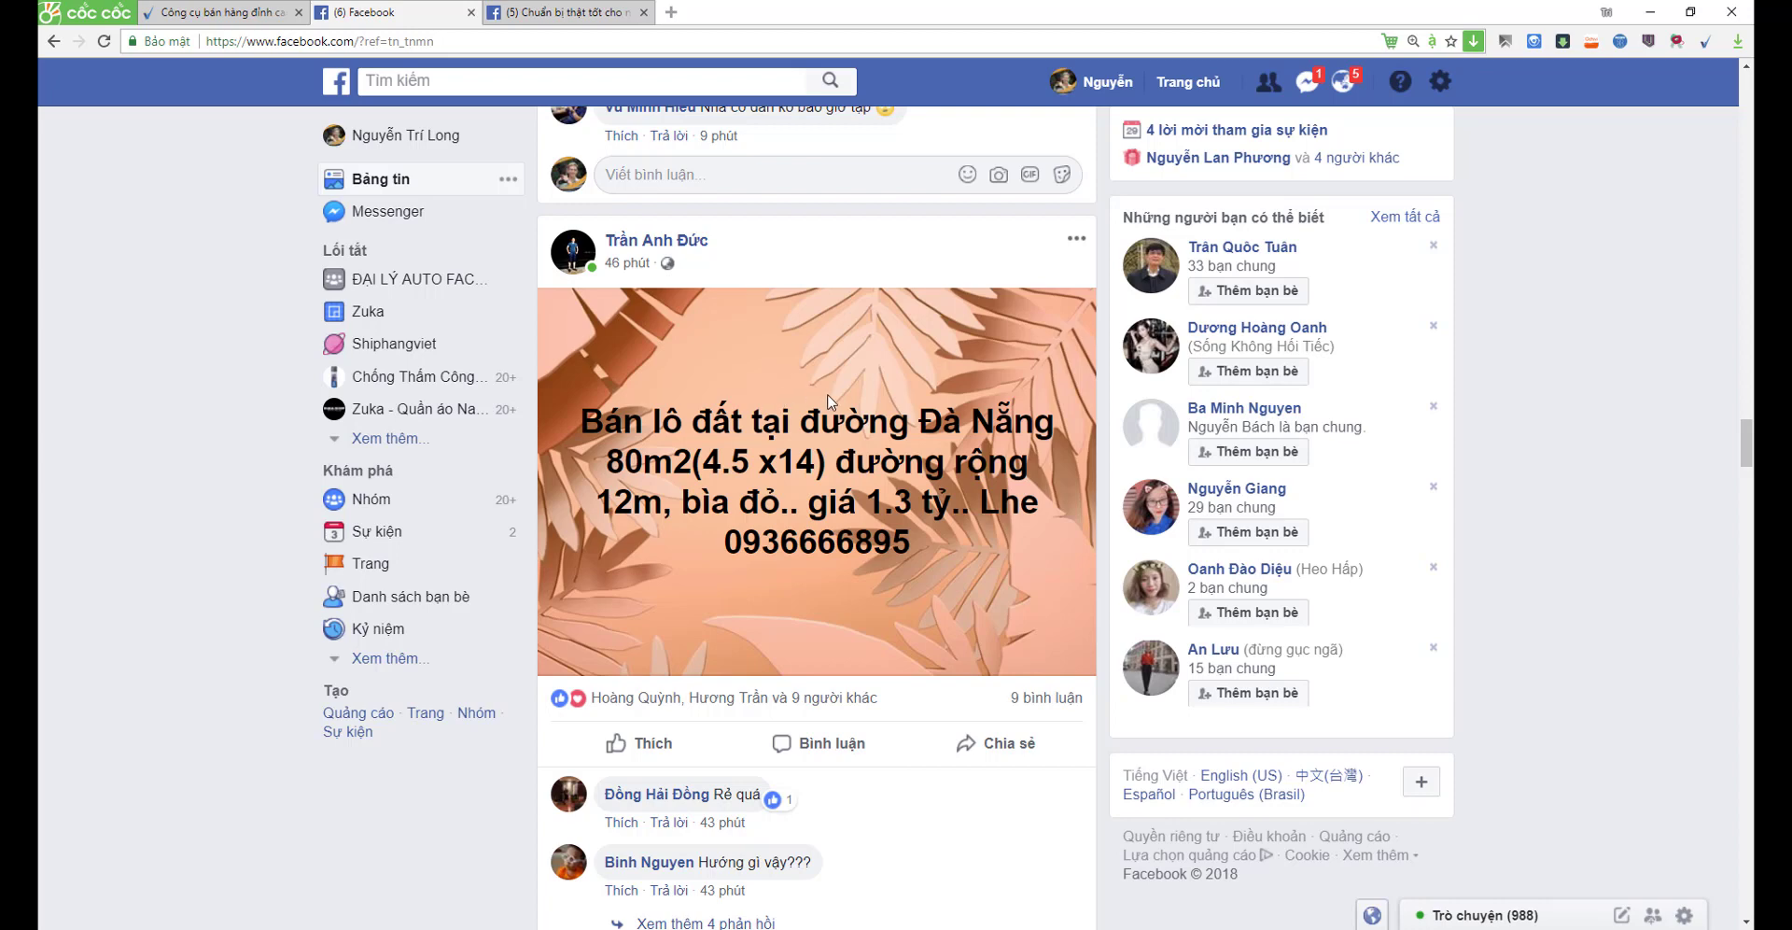
- Examine the Đà Nẵng land-sale post, its comments and the list of people who reacted to it
{"action": "scroll", "coordinate": [874, 400], "scroll_direction": "down", "scroll_amount": 1}
{"action": "scroll", "coordinate": [818, 400], "scroll_direction": "down", "scroll_amount": 1}
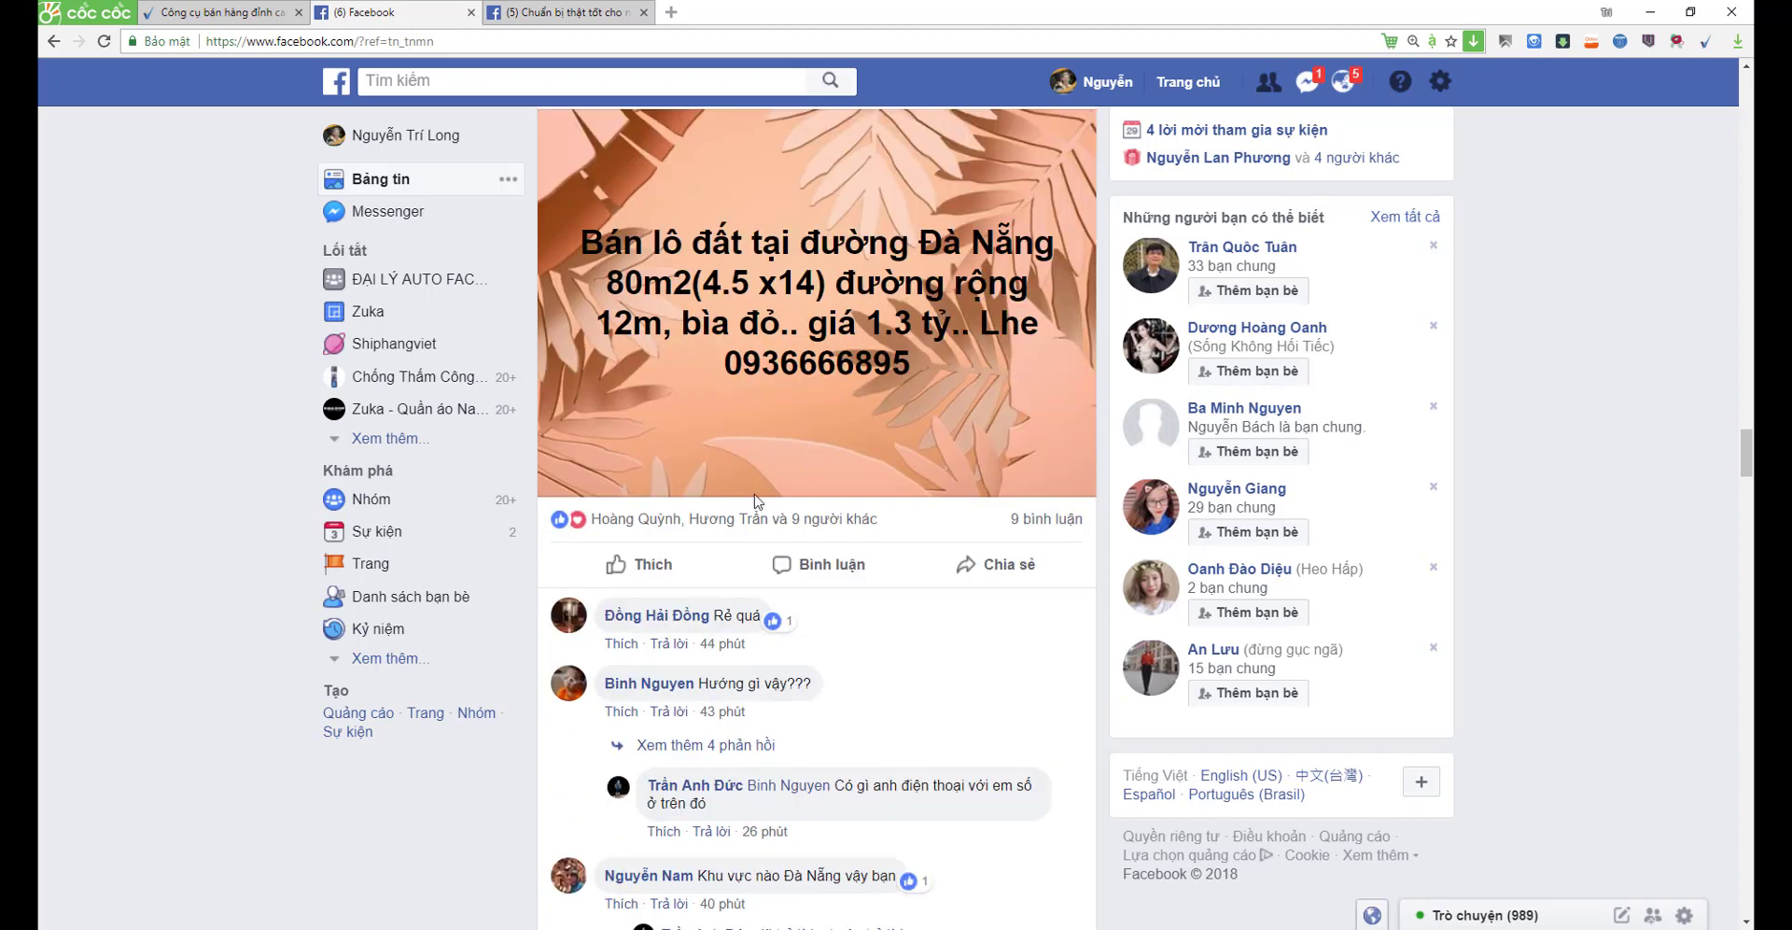
{"action": "mouse_move", "coordinate": [808, 528]}
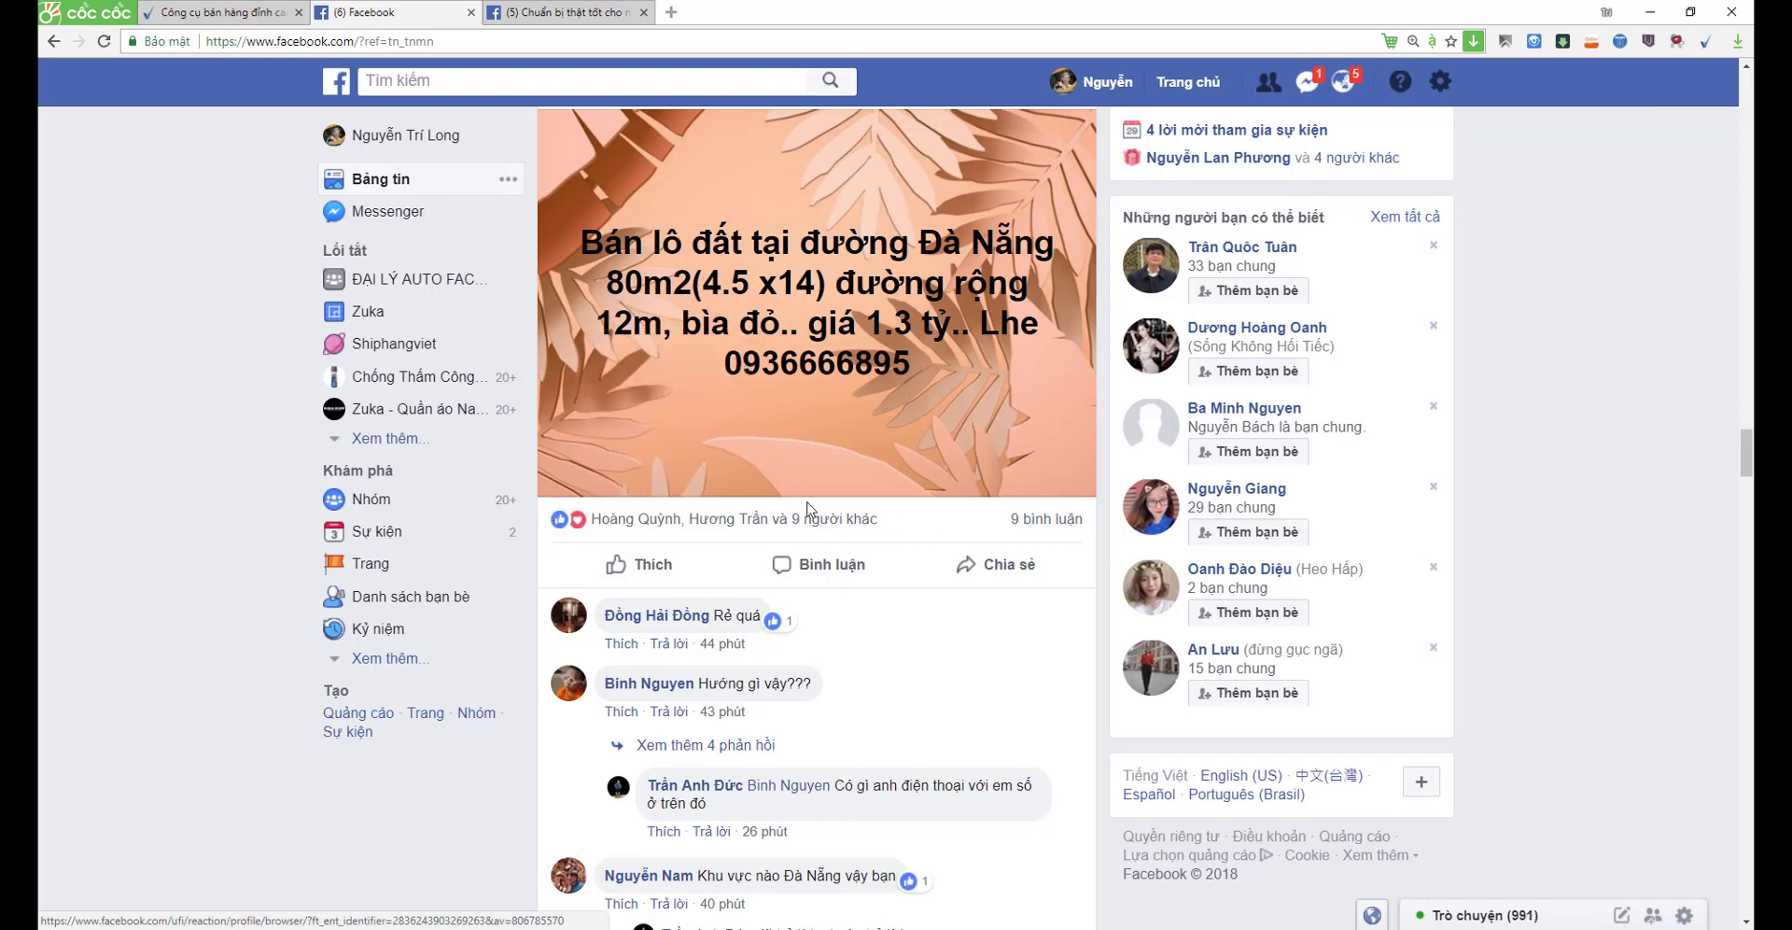
{"action": "scroll", "coordinate": [753, 523], "scroll_direction": "up", "scroll_amount": 3}
{"action": "scroll", "coordinate": [753, 524], "scroll_direction": "down", "scroll_amount": 2}
{"action": "scroll", "coordinate": [753, 524], "scroll_direction": "up", "scroll_amount": 1}
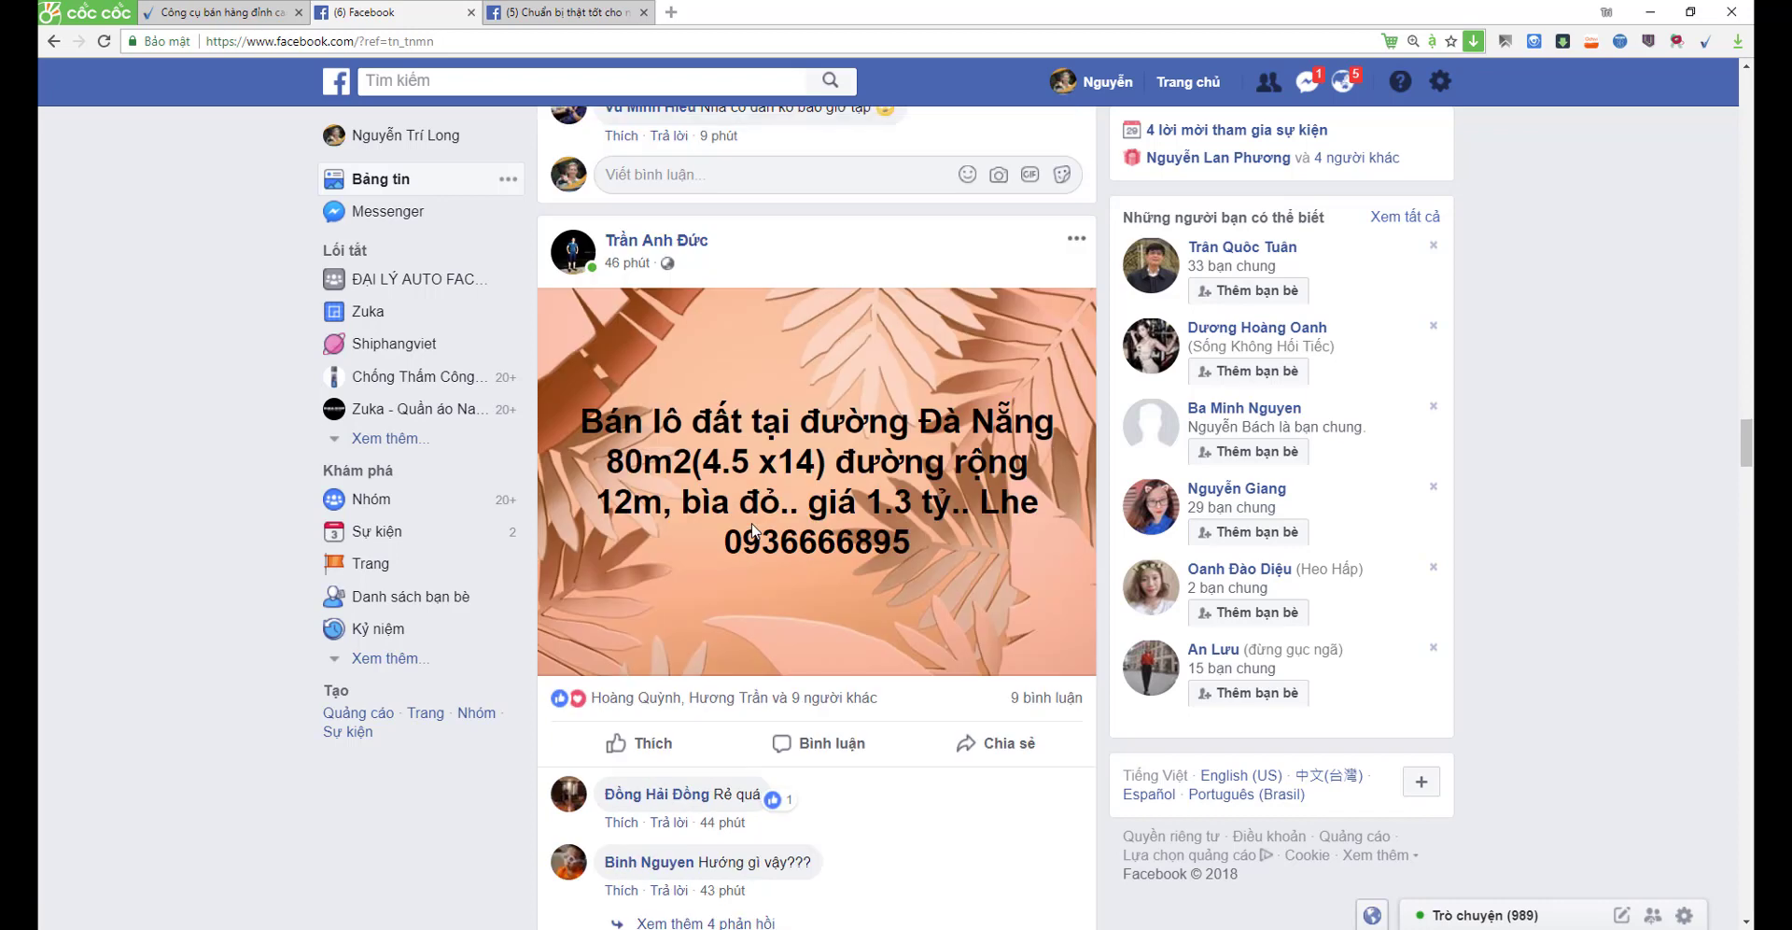
{"action": "scroll", "coordinate": [758, 550], "scroll_direction": "down", "scroll_amount": 1}
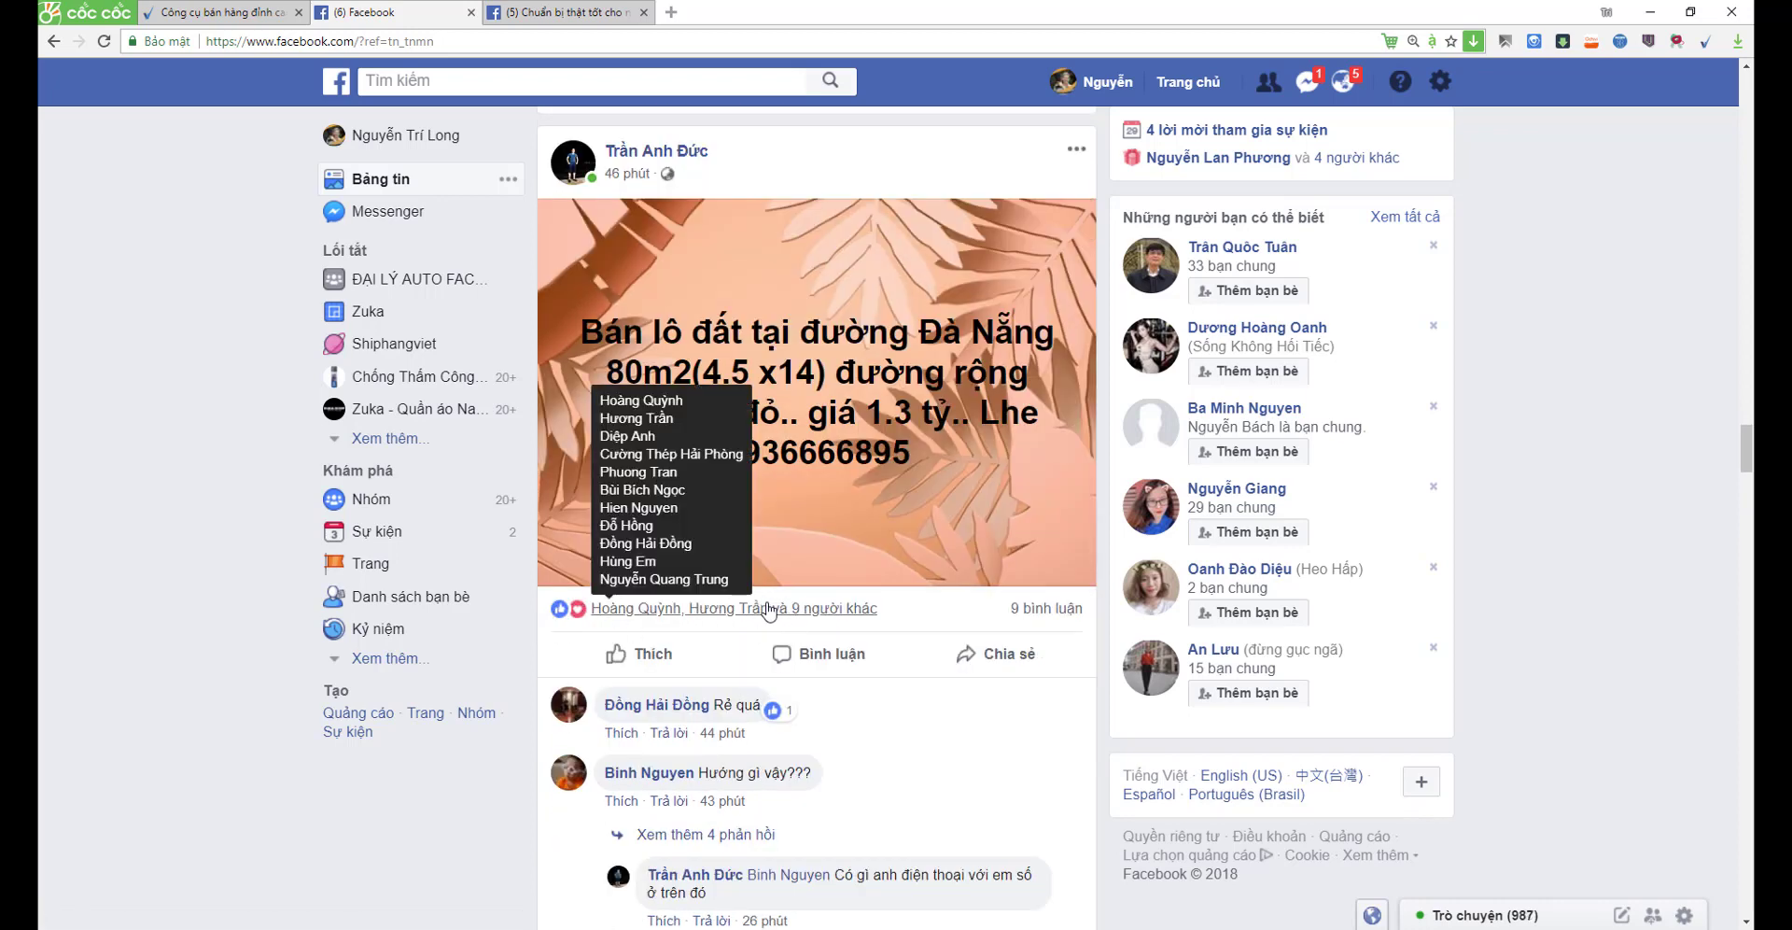
{"action": "mouse_move", "coordinate": [767, 612]}
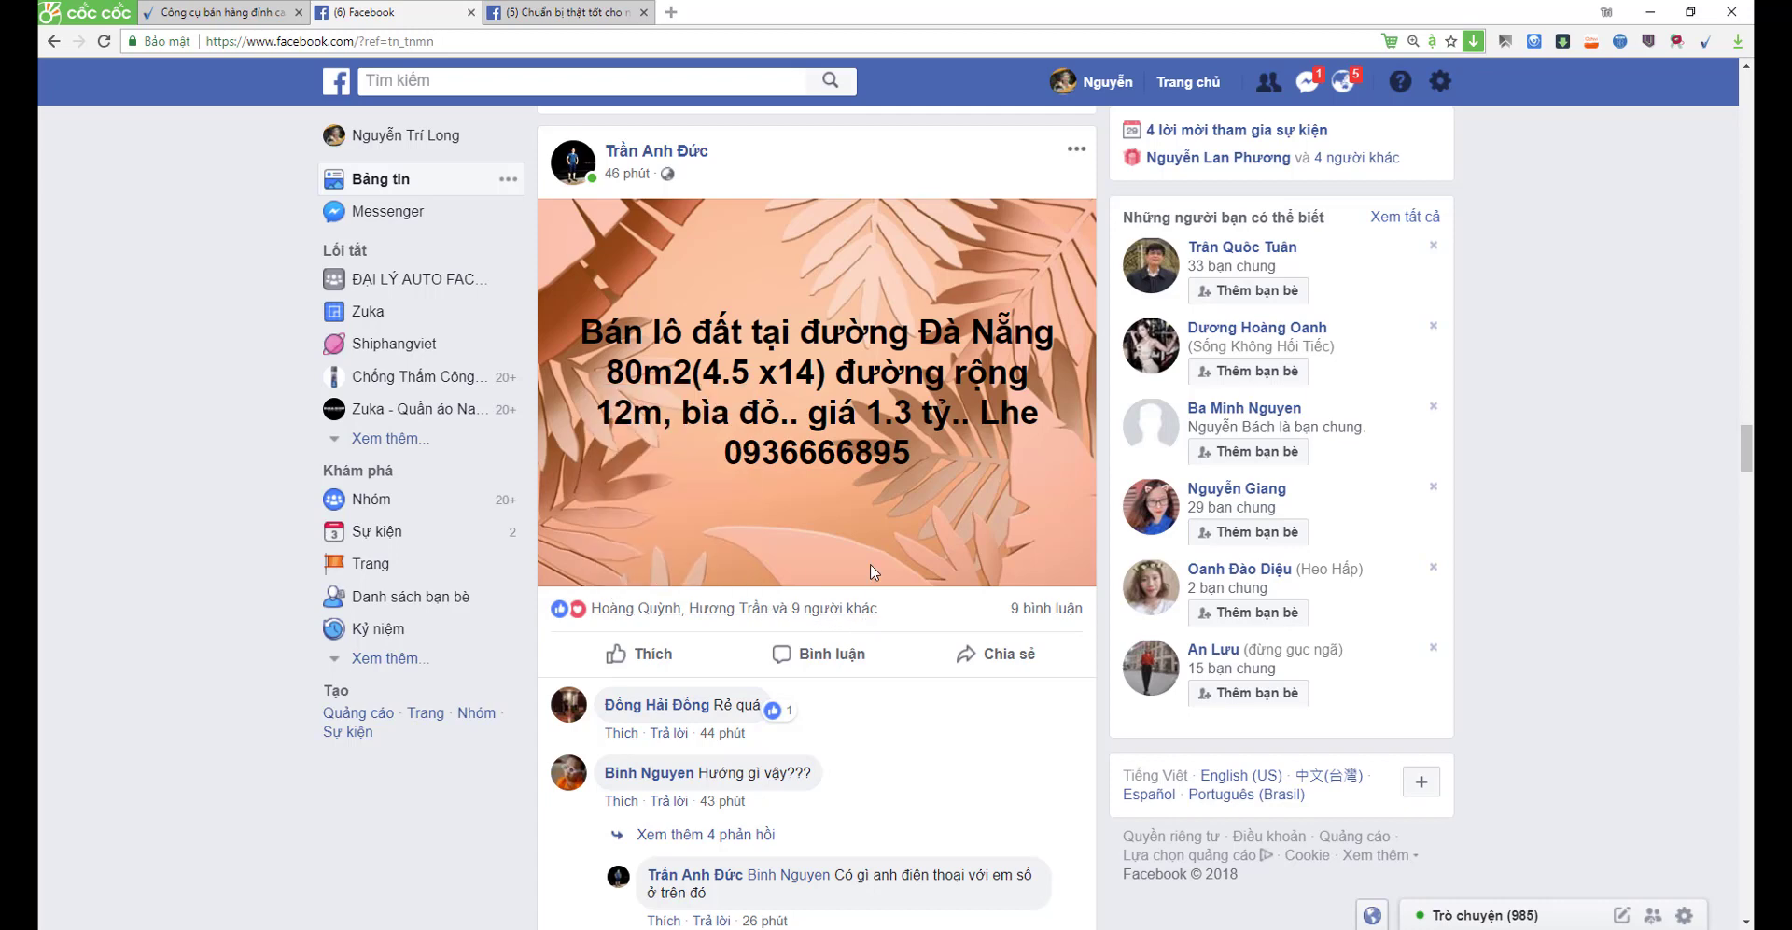
{"action": "scroll", "coordinate": [873, 616], "scroll_direction": "up", "scroll_amount": 1}
{"action": "scroll", "coordinate": [875, 573], "scroll_direction": "down", "scroll_amount": 1}
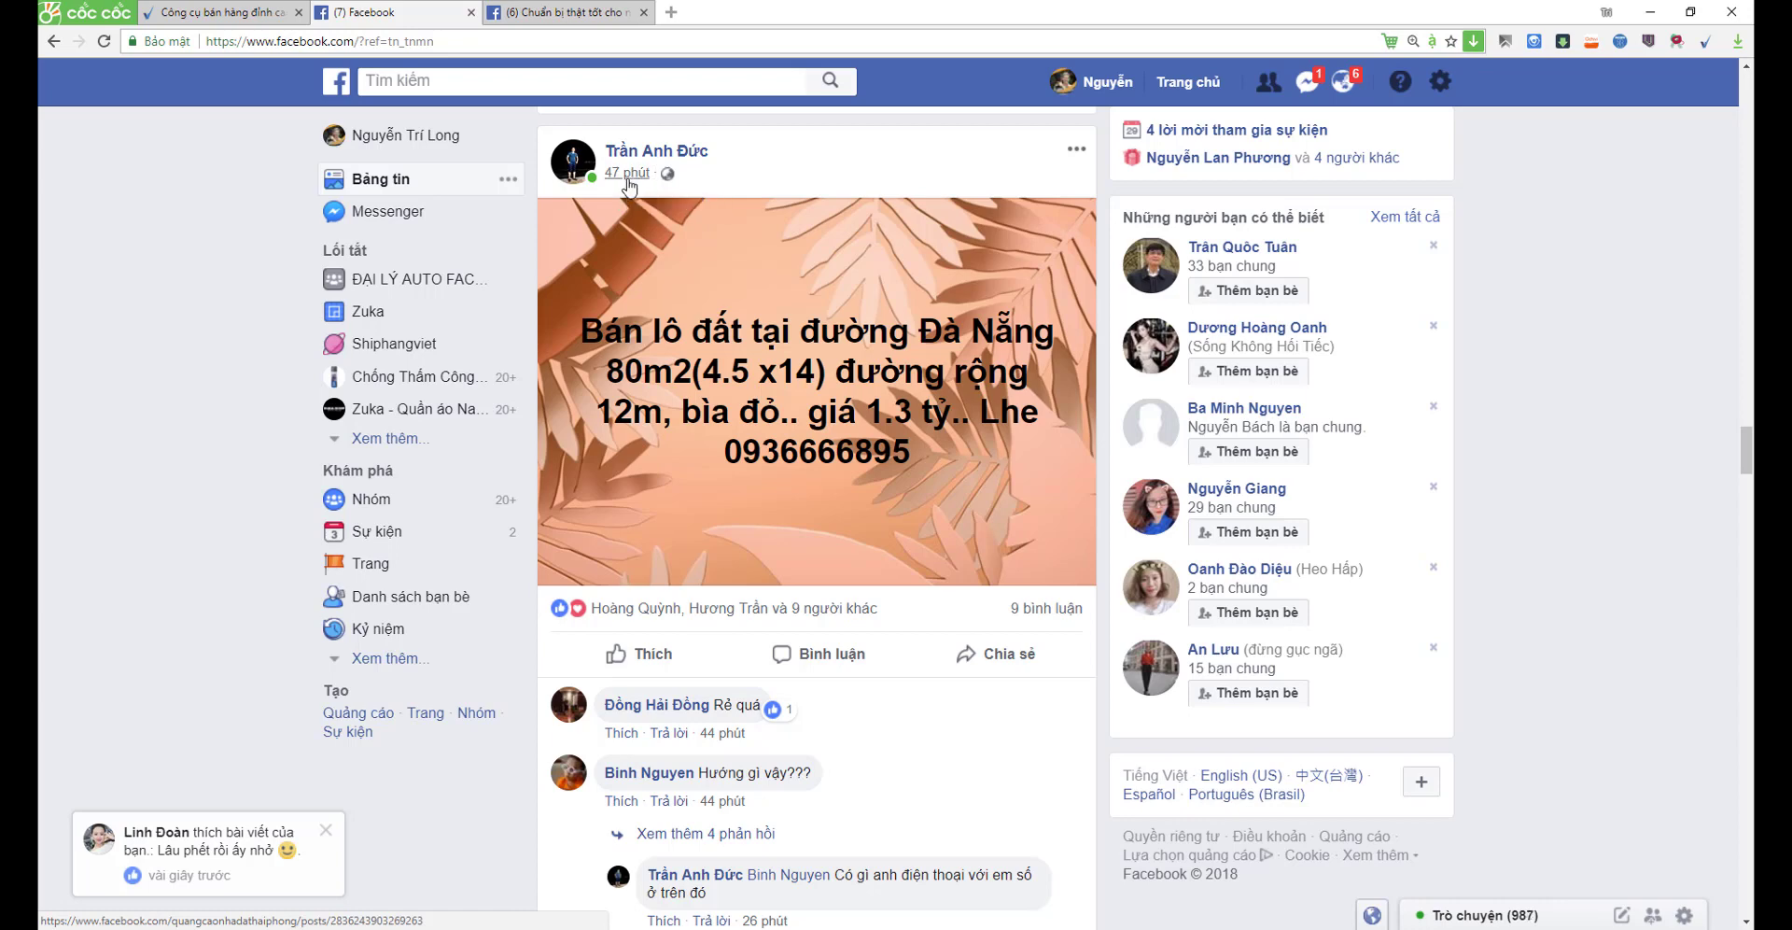
- Open the land-sale post on its own page and copy its web address
{"action": "left_click", "coordinate": [628, 175]}
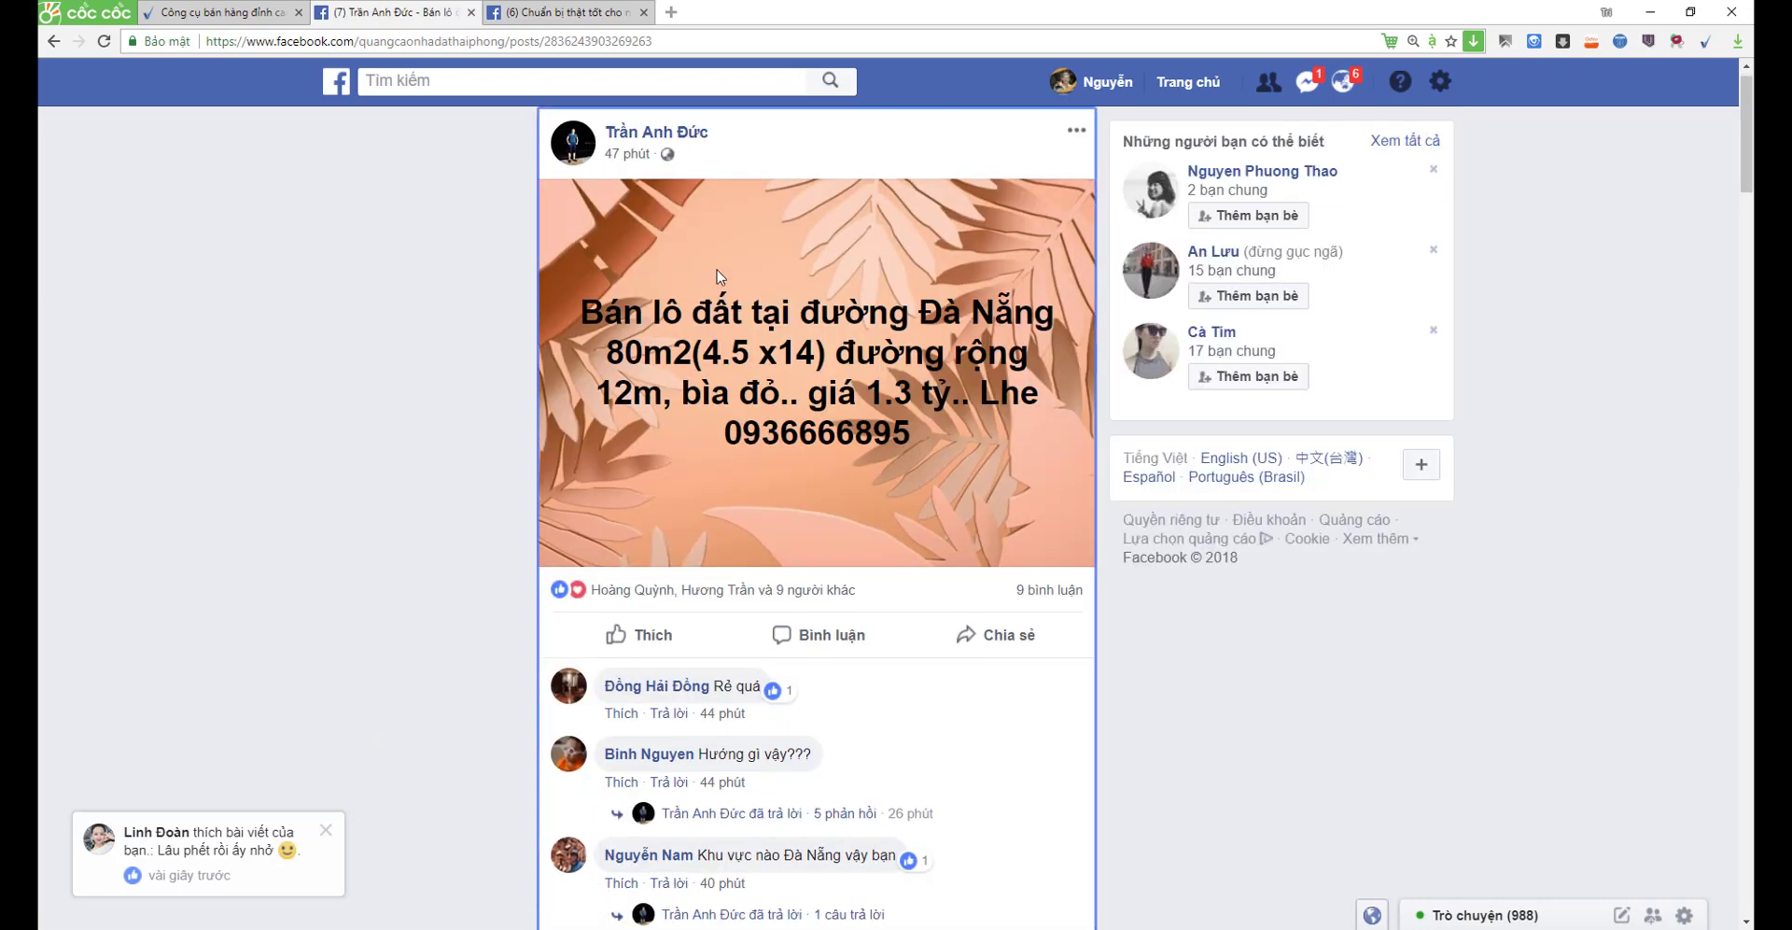
{"action": "scroll", "coordinate": [825, 341], "scroll_direction": "down", "scroll_amount": 3}
{"action": "scroll", "coordinate": [825, 342], "scroll_direction": "up", "scroll_amount": 3}
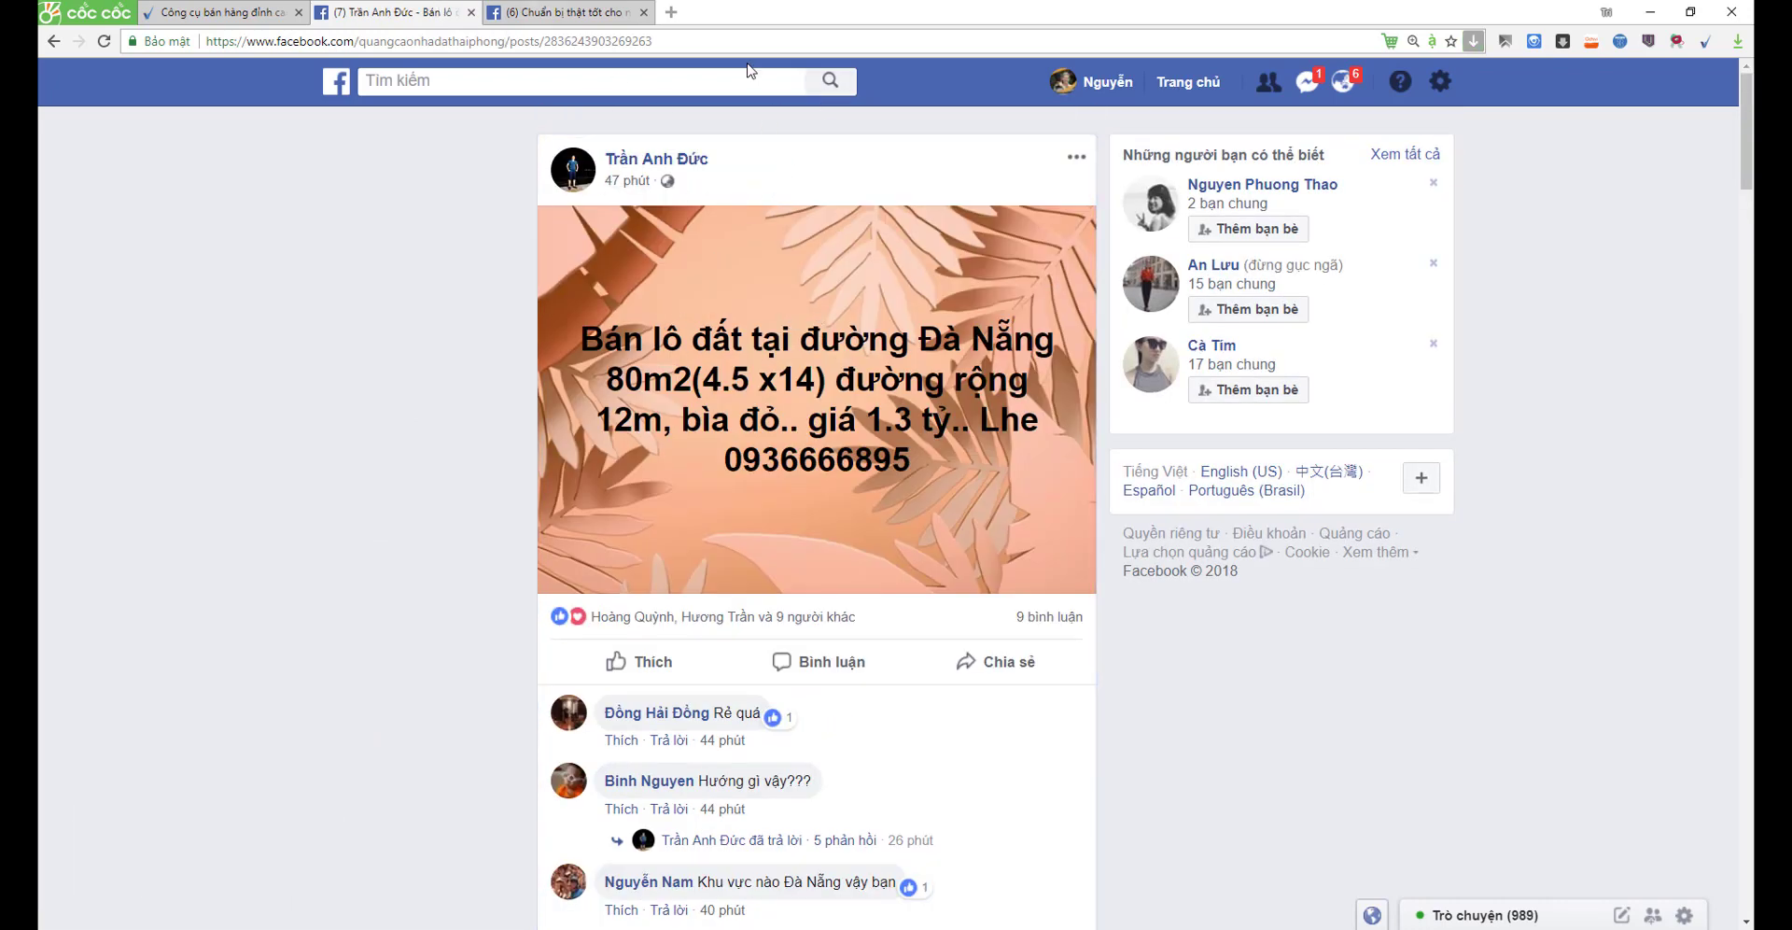
{"action": "left_click_drag", "start_coordinate": [737, 47], "coordinate": [188, 55]}
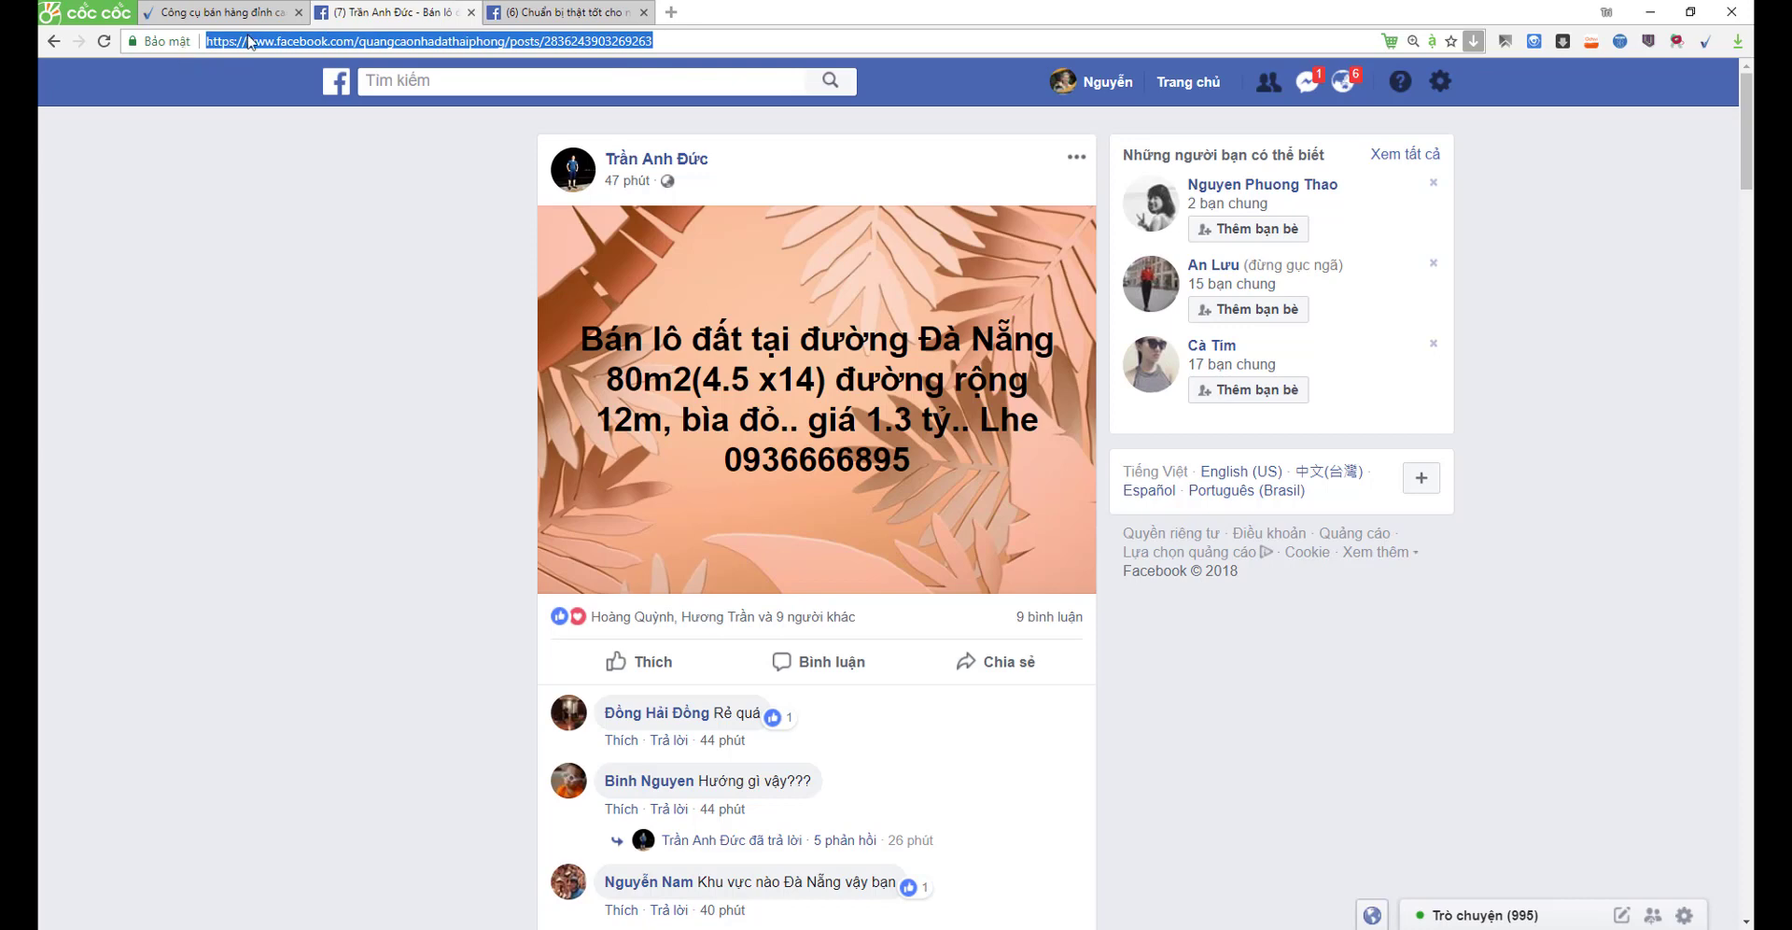
{"action": "right_click", "coordinate": [248, 37]}
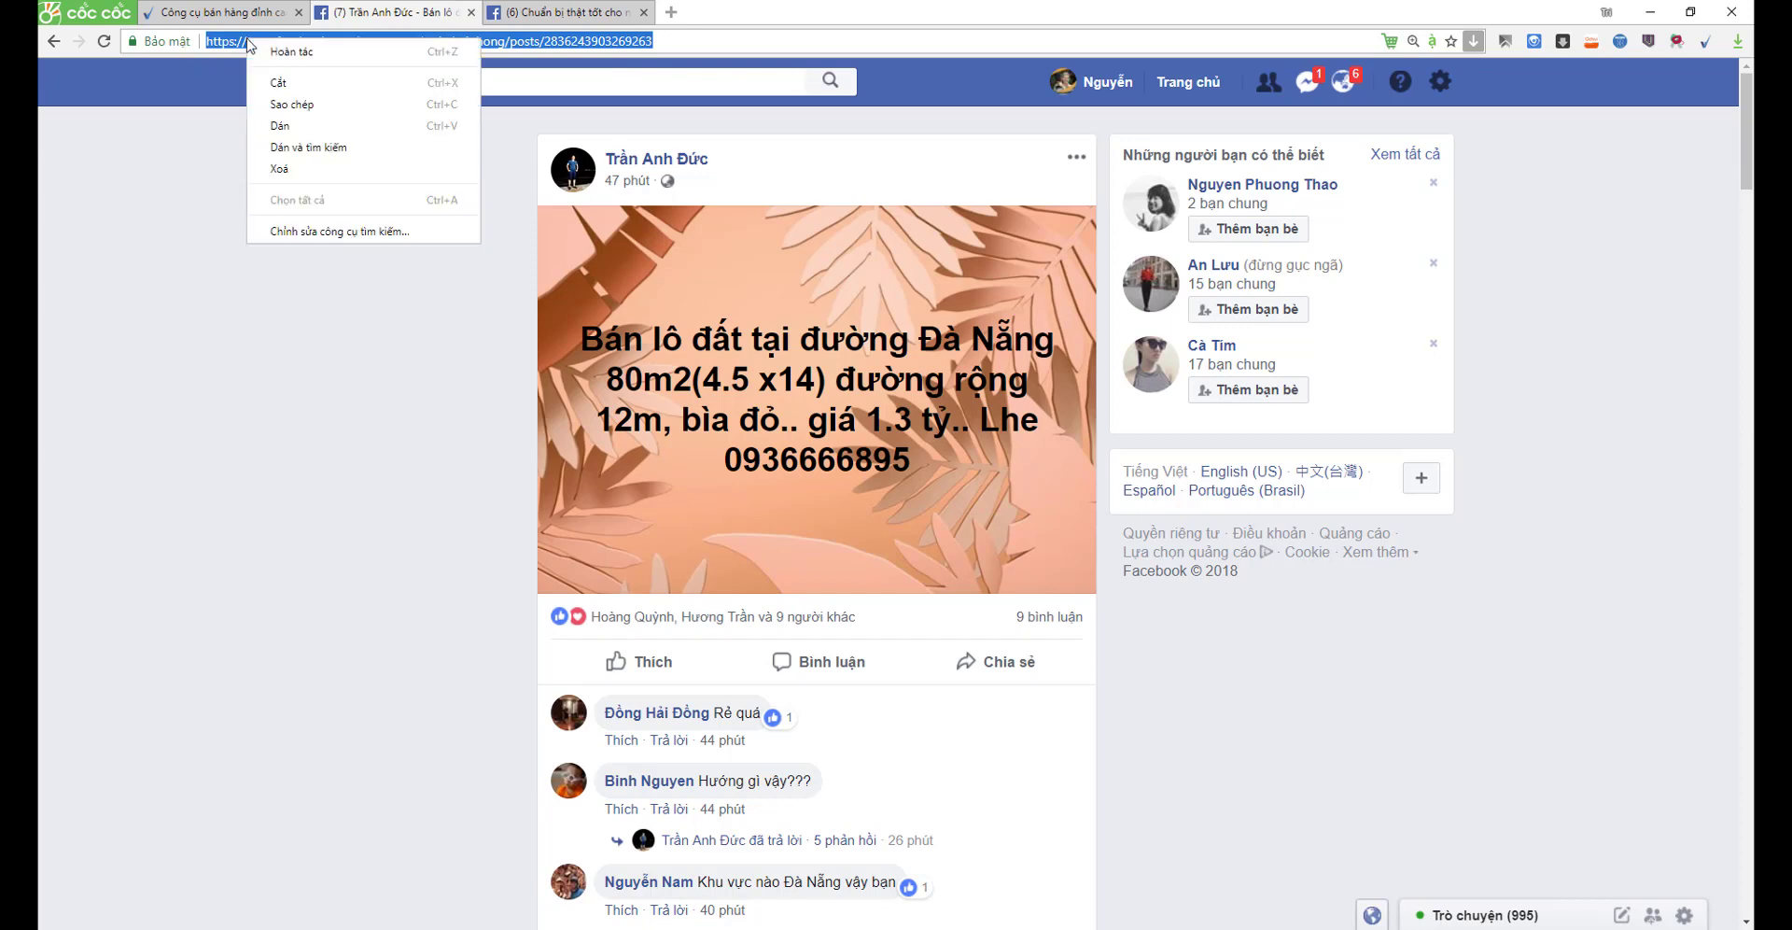
{"action": "left_click", "coordinate": [300, 106]}
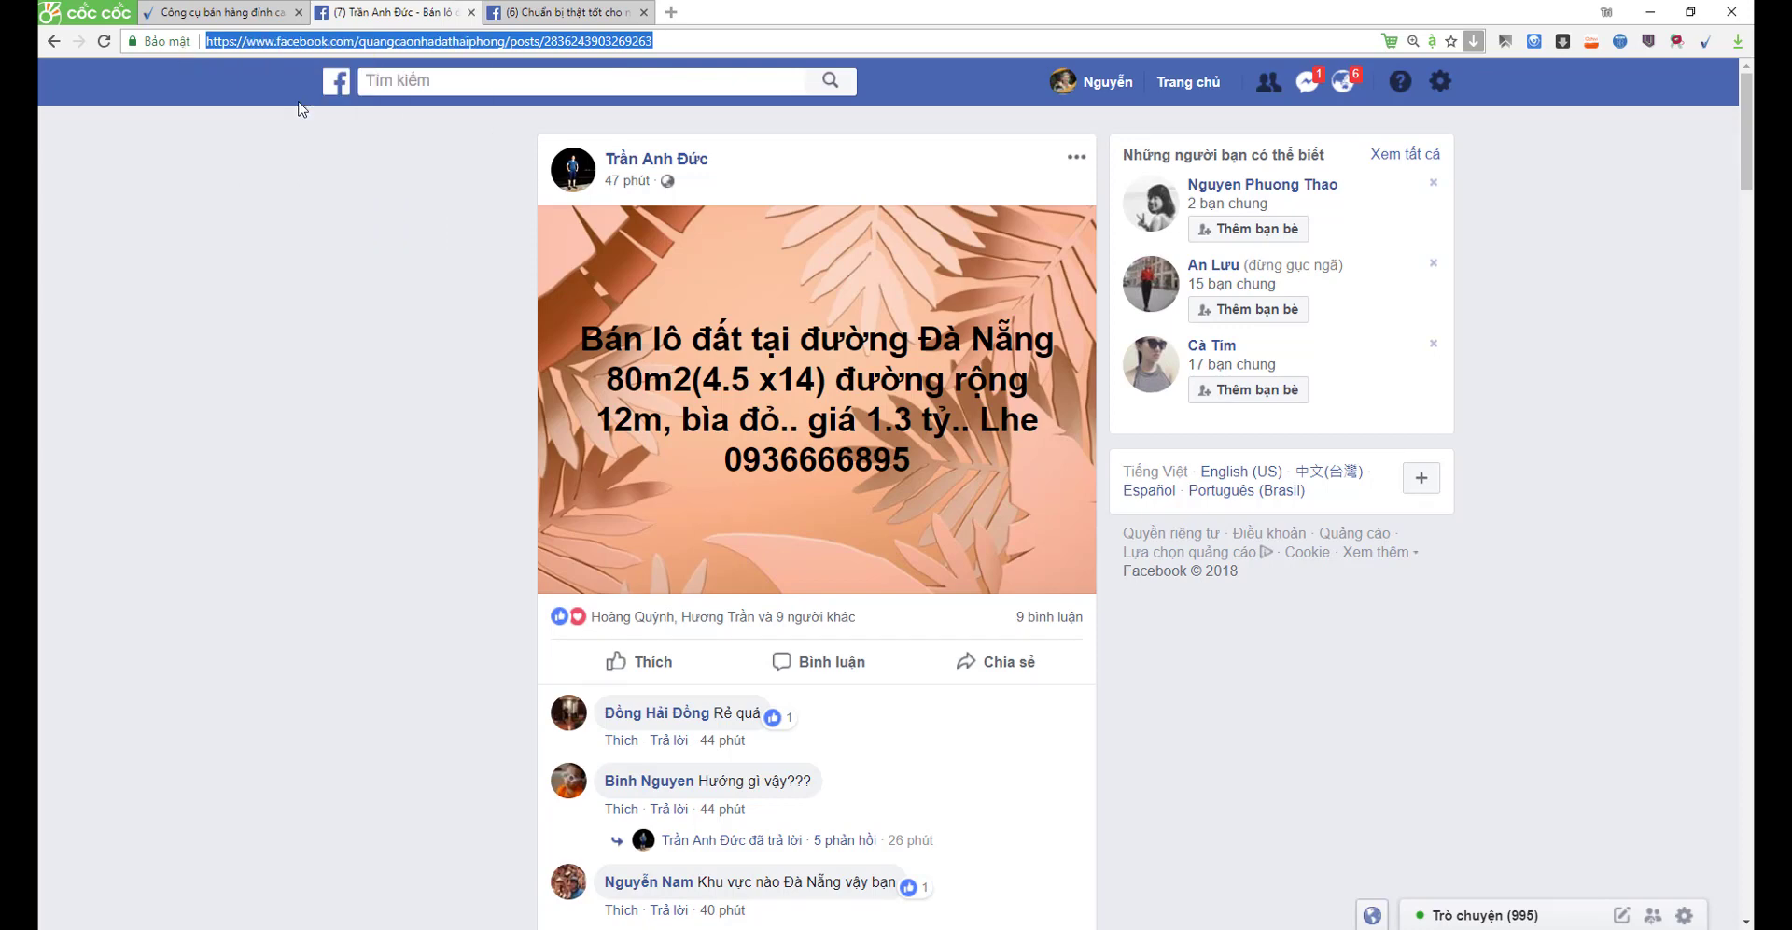
- Switch to InboxFB and, in Tìm kiếm thông minh, get the post's ID from the copied link with Lấy ID Facebook
{"action": "left_click", "coordinate": [215, 11]}
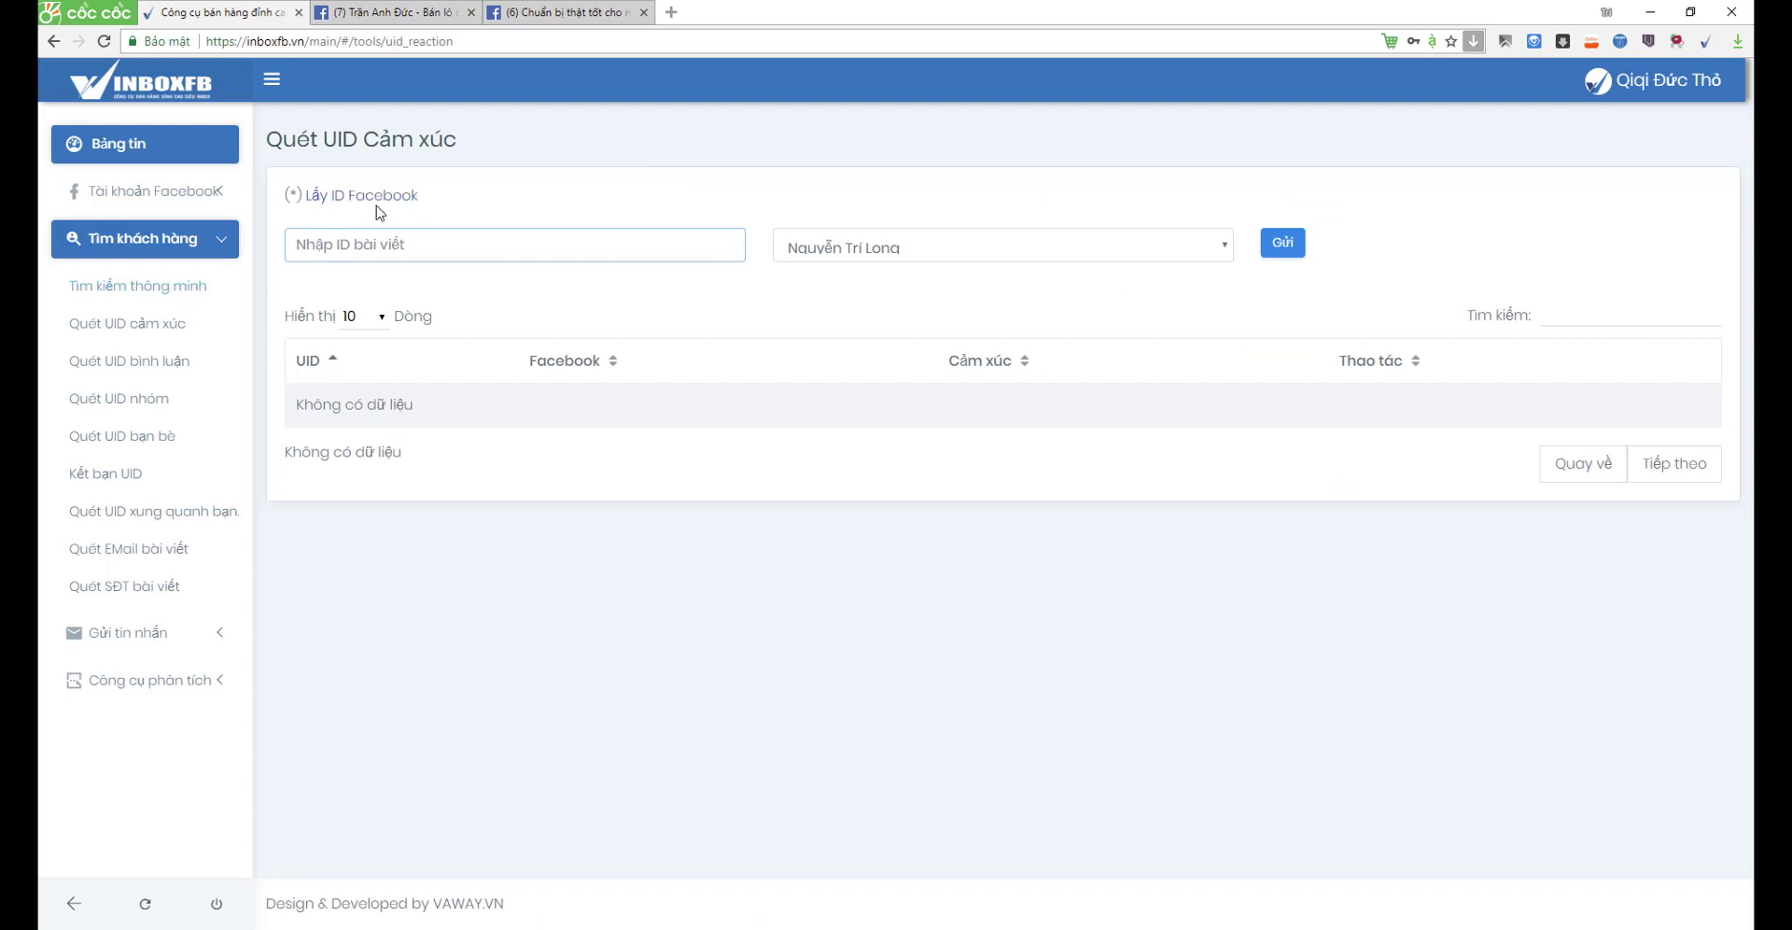
{"action": "left_click", "coordinate": [124, 294]}
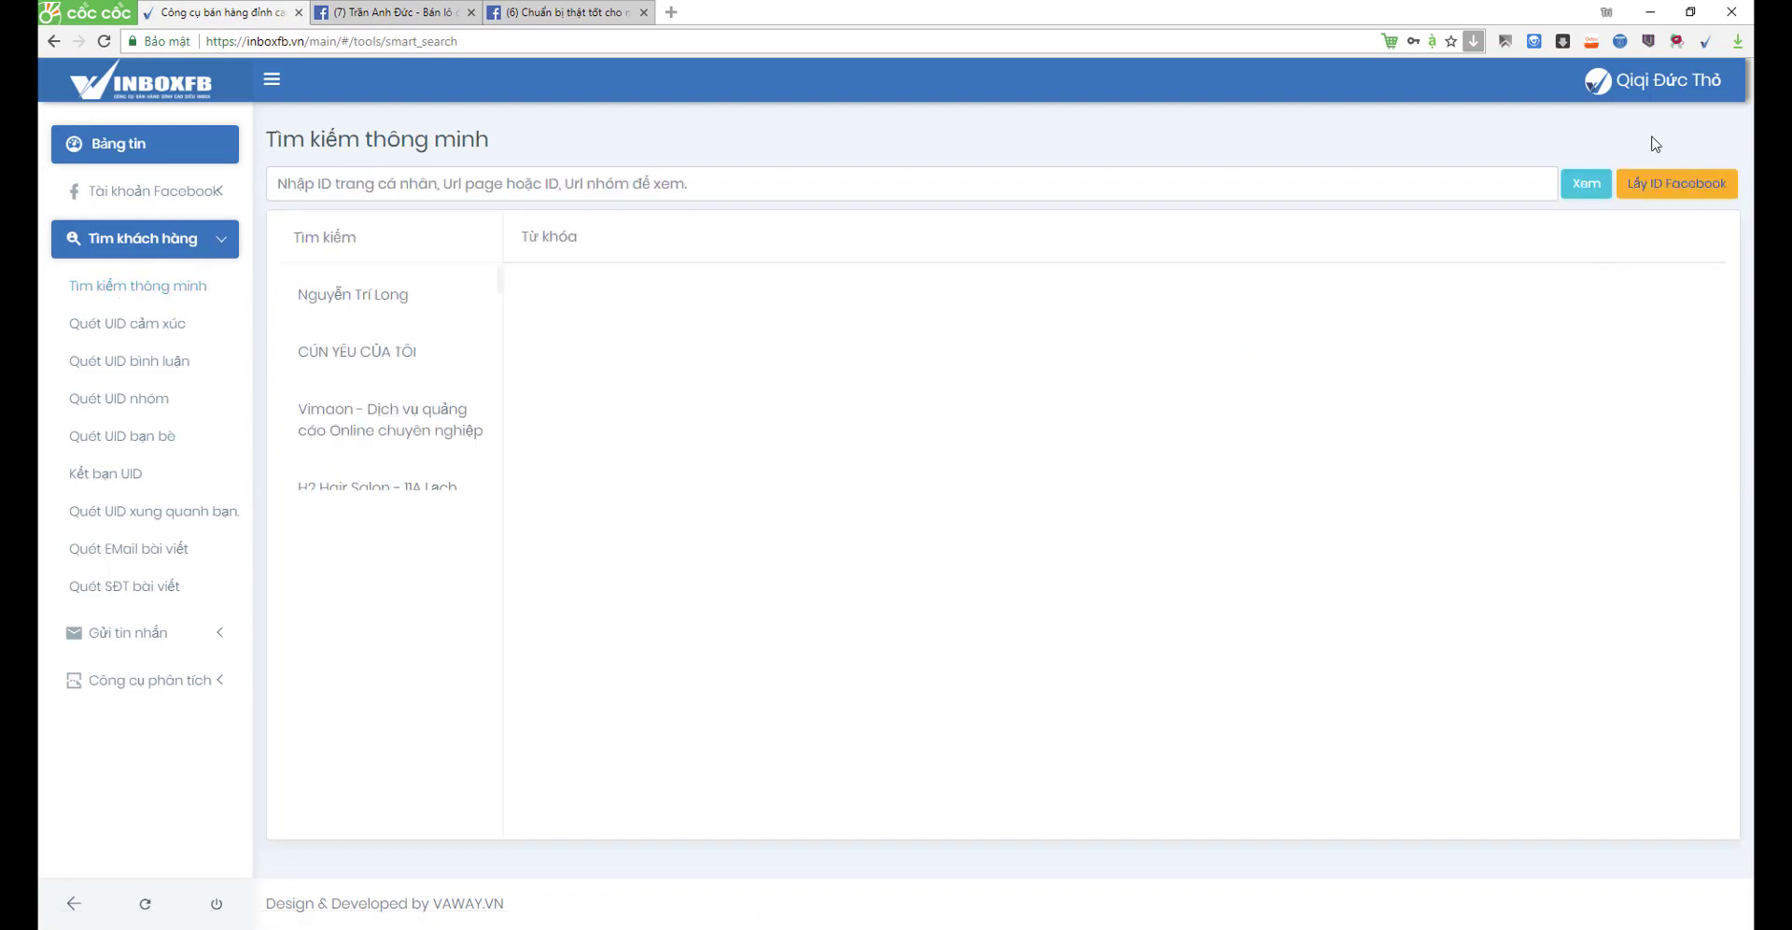
{"action": "left_click", "coordinate": [1688, 203]}
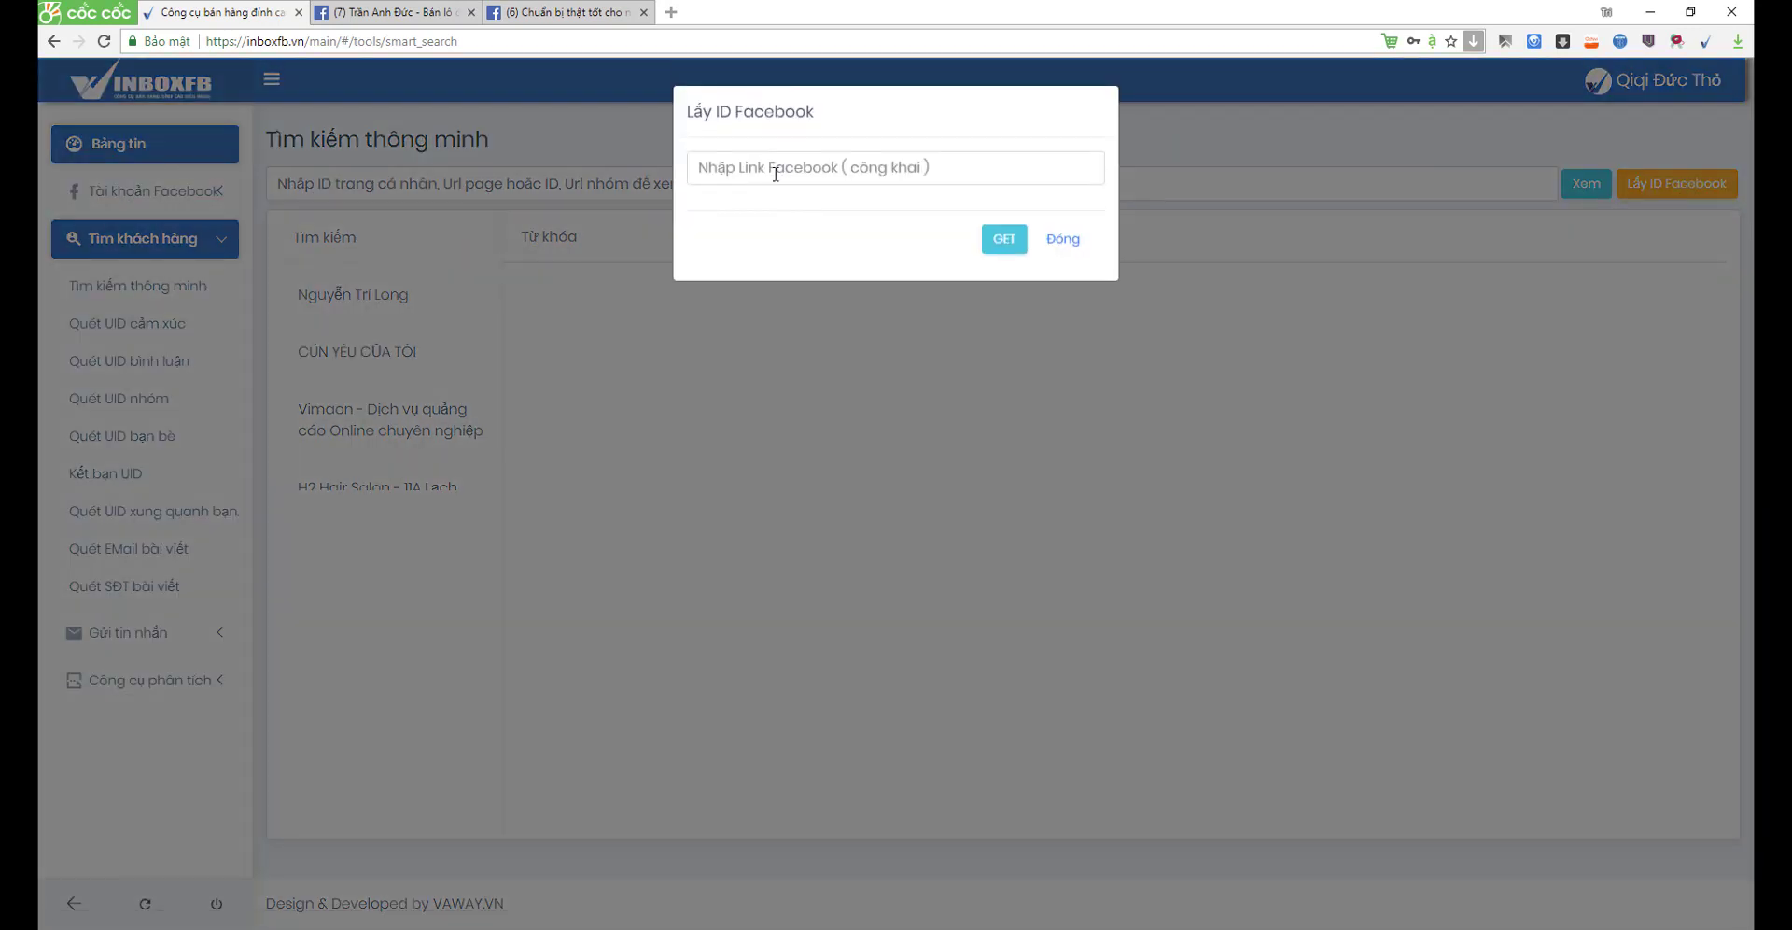
{"action": "left_click", "coordinate": [757, 168]}
{"action": "key", "text": "ctrl+v"}
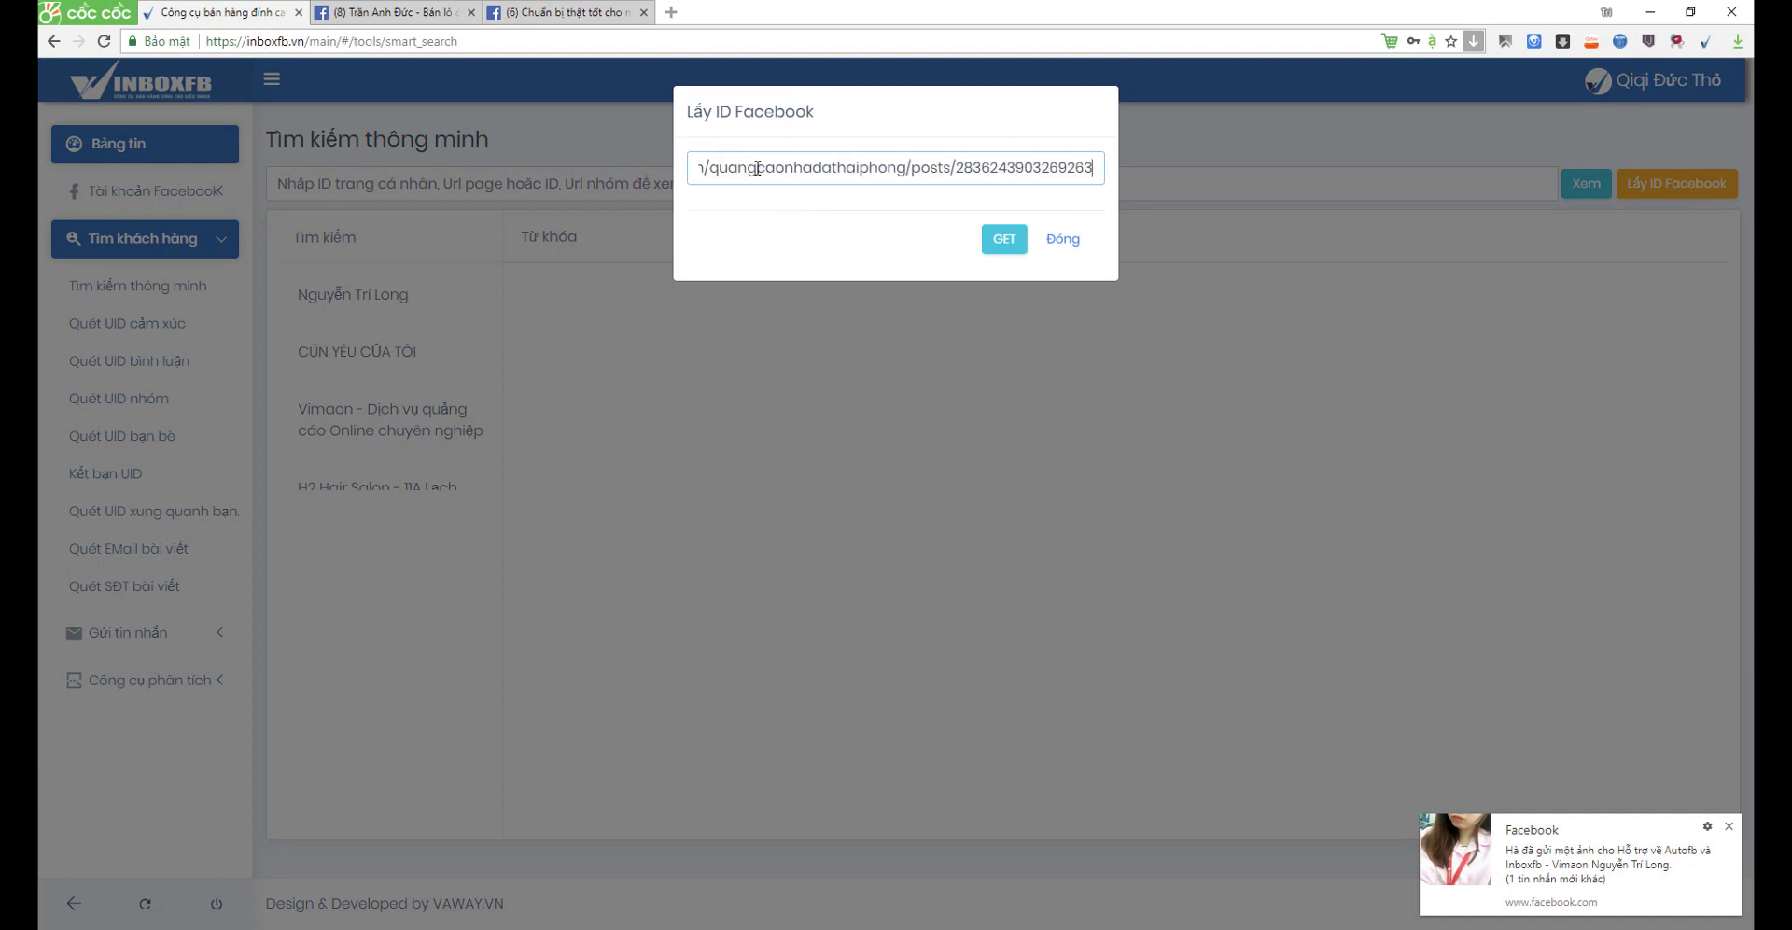
{"action": "left_click", "coordinate": [1001, 241]}
{"action": "left_click", "coordinate": [1001, 240]}
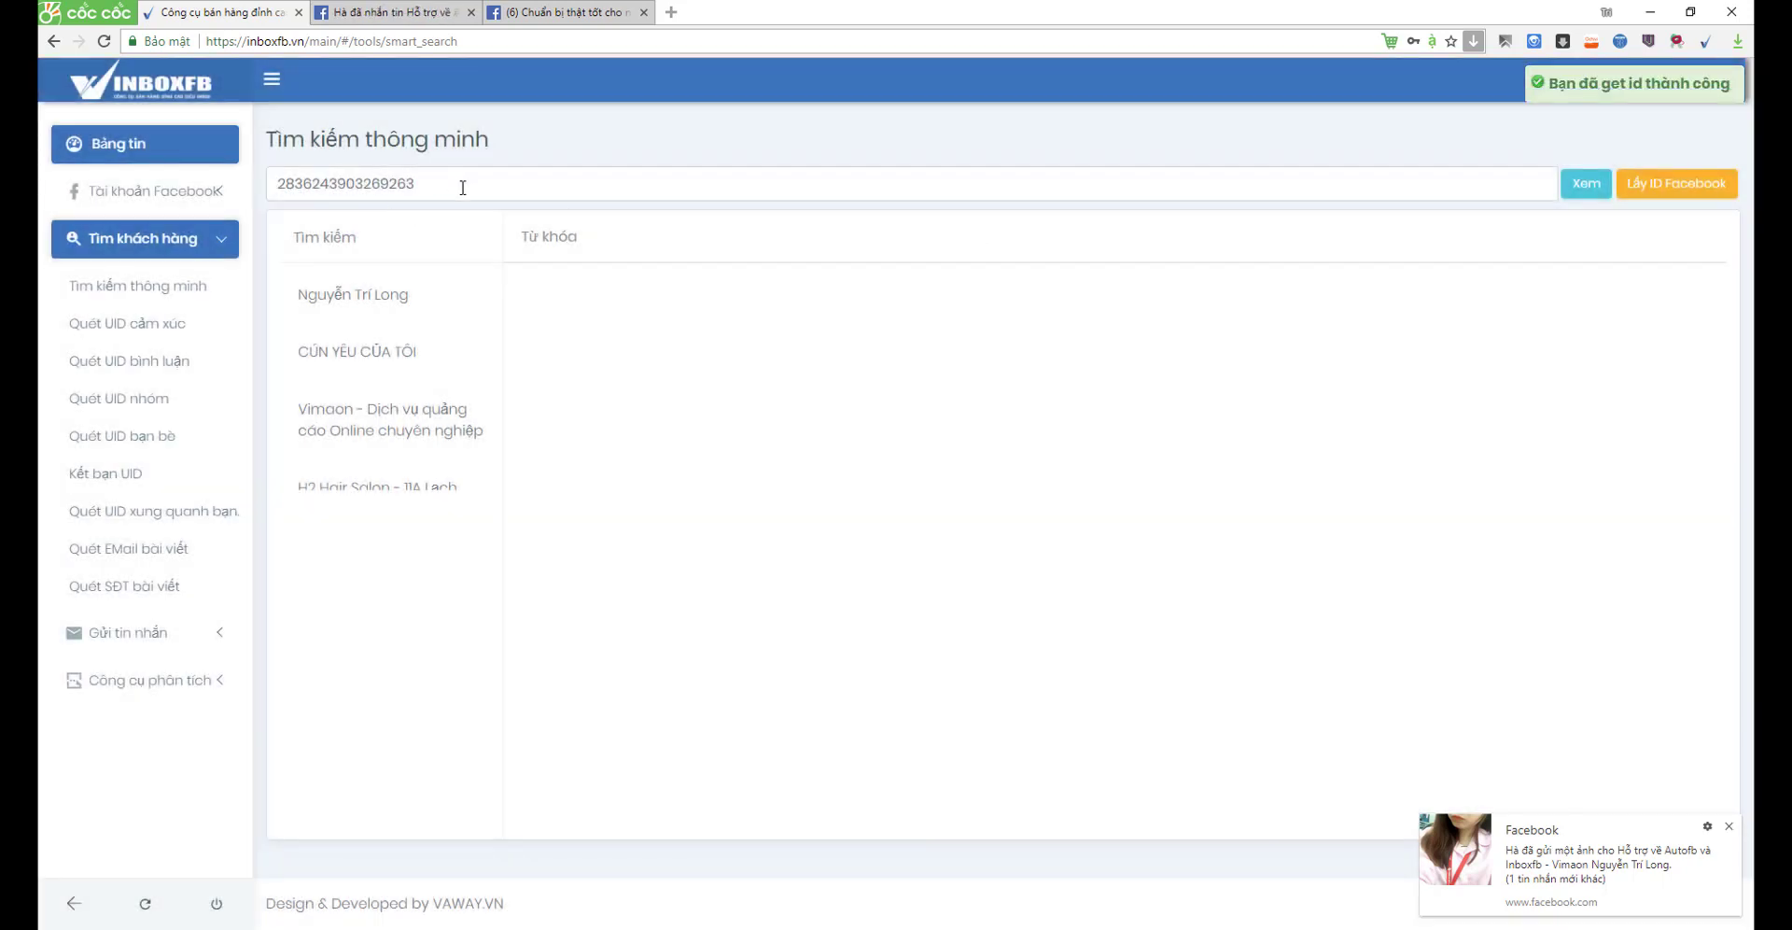
- Copy the retrieved post ID and return to the Quét UID cảm xúc tool
{"action": "left_click", "coordinate": [462, 186]}
{"action": "double_click", "coordinate": [341, 183]}
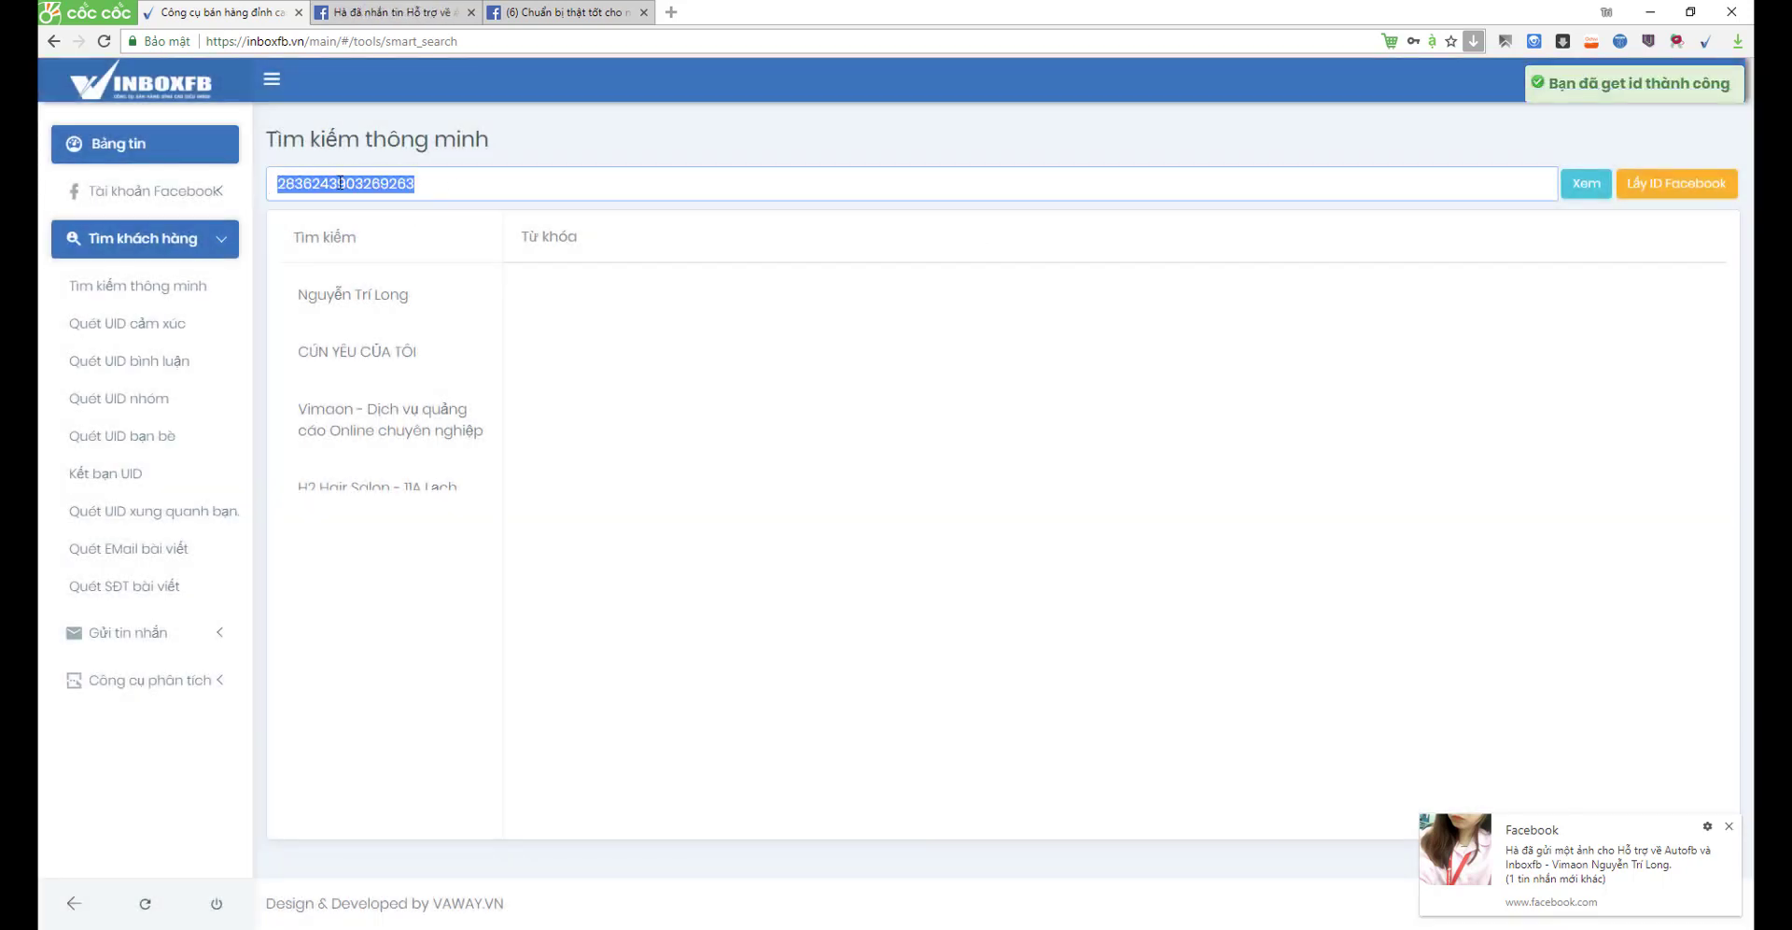
{"action": "left_click", "coordinate": [467, 185]}
{"action": "double_click", "coordinate": [339, 183]}
{"action": "left_click", "coordinate": [496, 180]}
{"action": "double_click", "coordinate": [499, 183]}
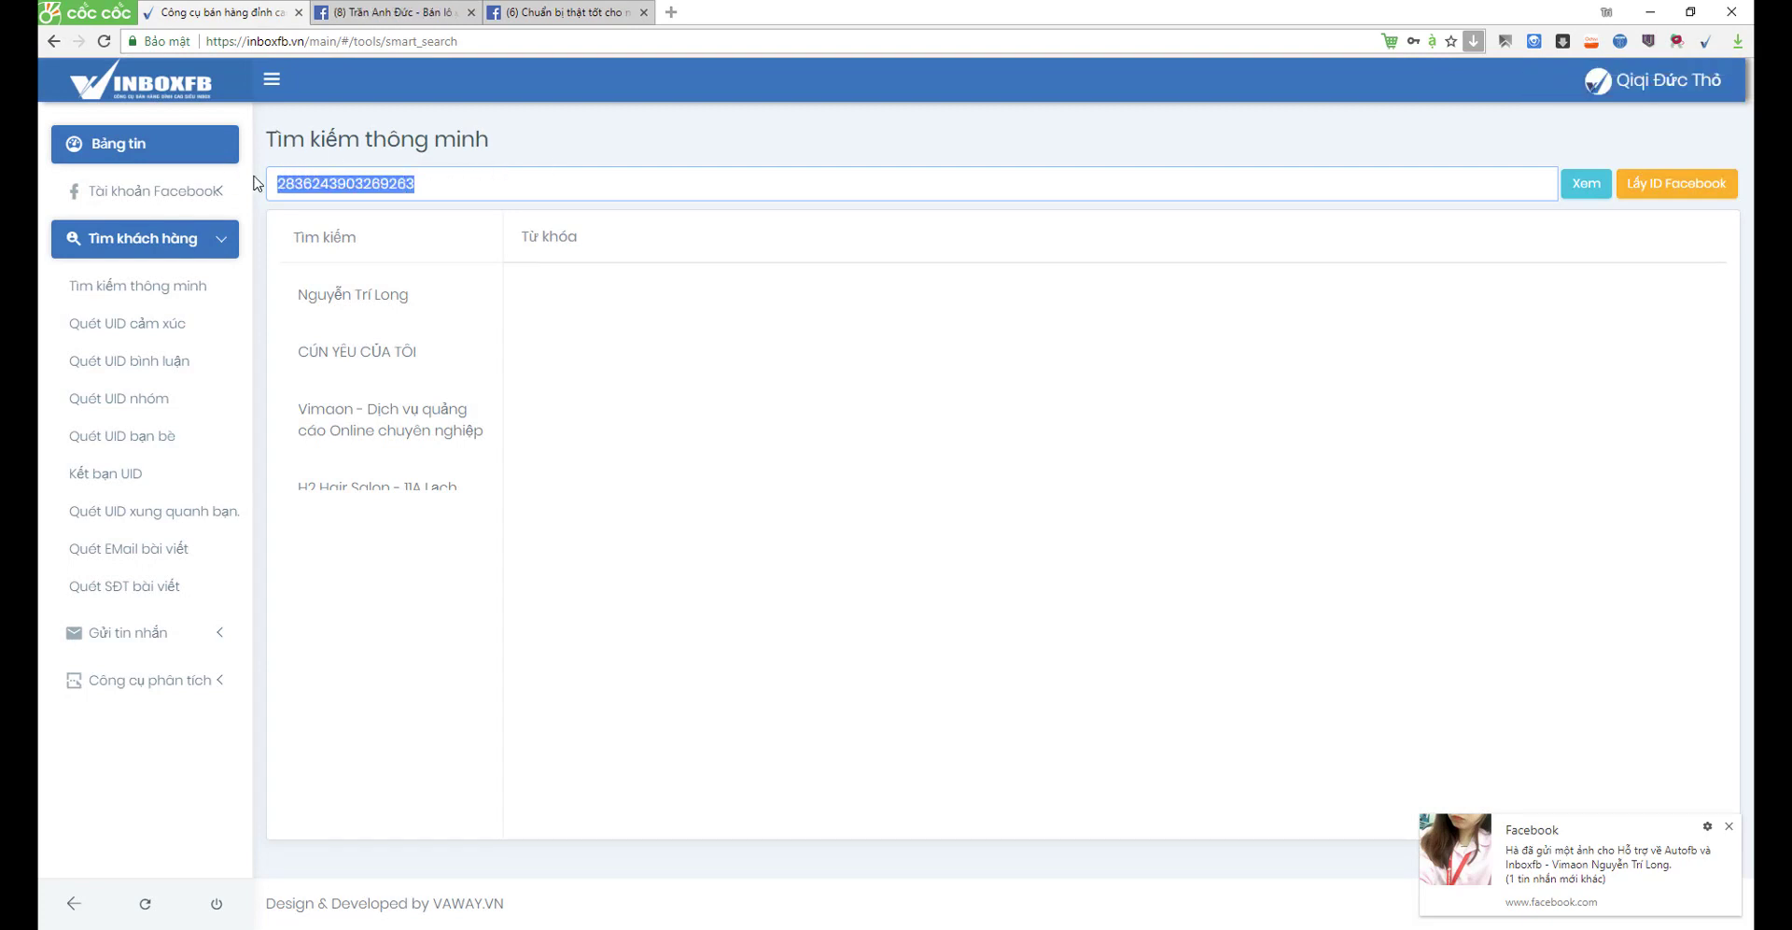
{"action": "left_click_drag", "start_coordinate": [433, 194], "coordinate": [278, 184]}
{"action": "key", "text": "ctrl+c"}
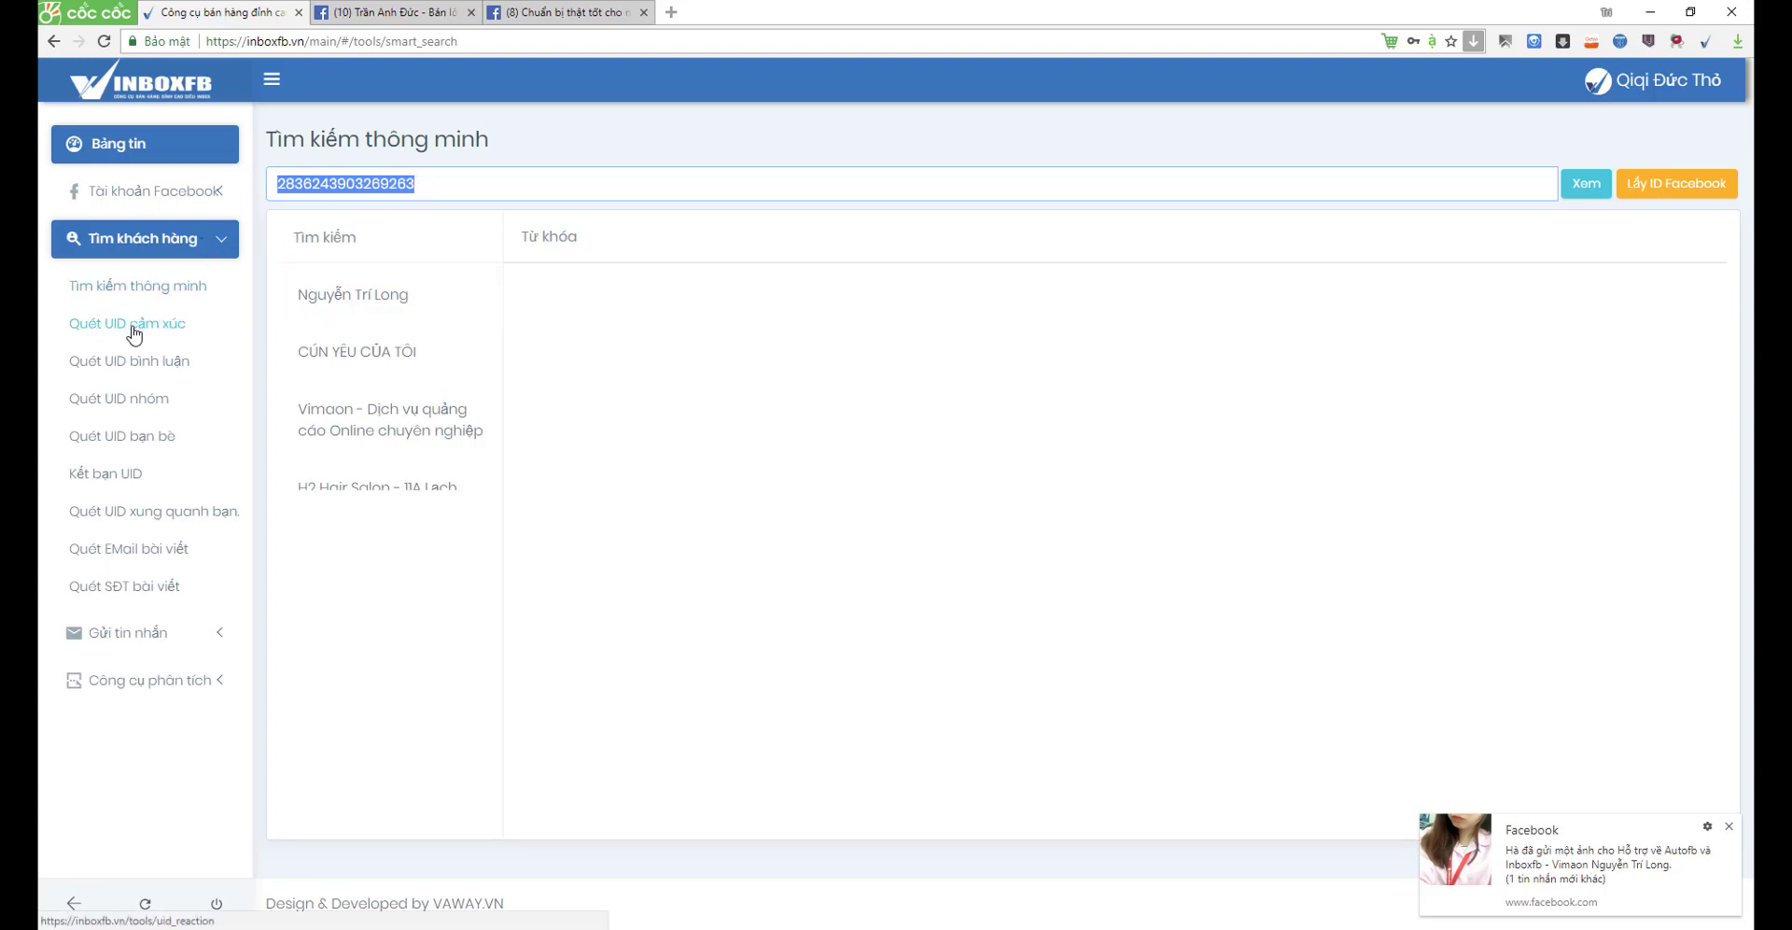
{"action": "left_click", "coordinate": [93, 327]}
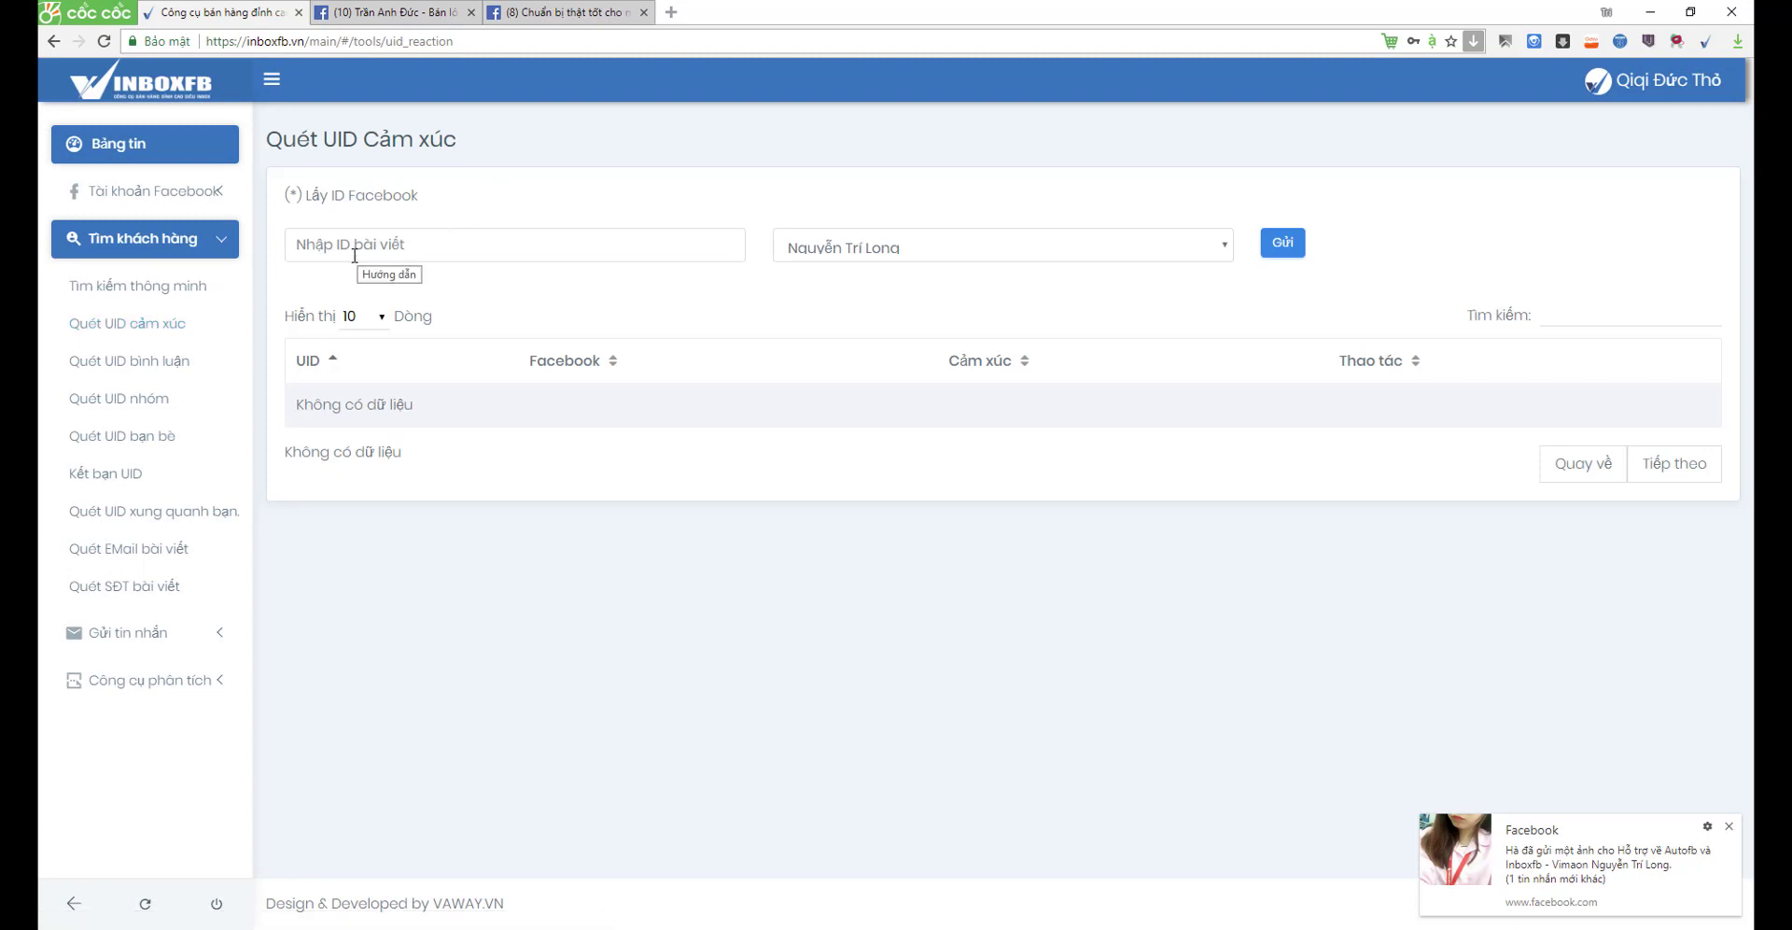
{"action": "left_click", "coordinate": [354, 249]}
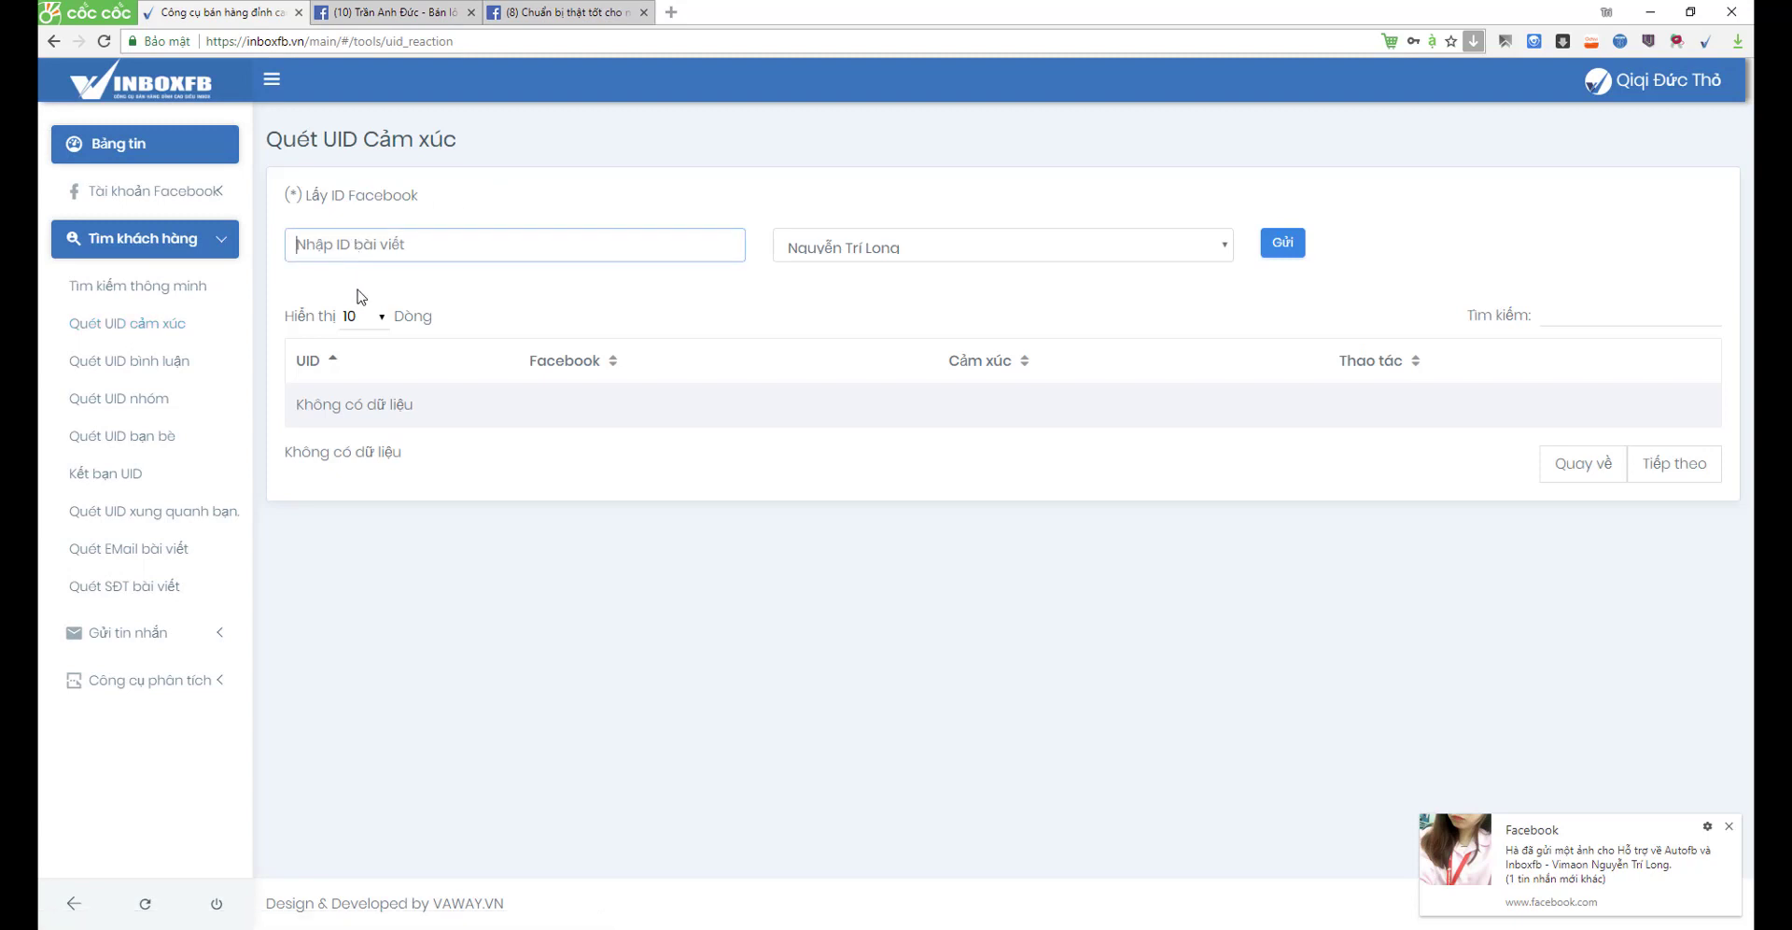
{"action": "key", "text": "ctrl+v"}
{"action": "left_click", "coordinate": [822, 249]}
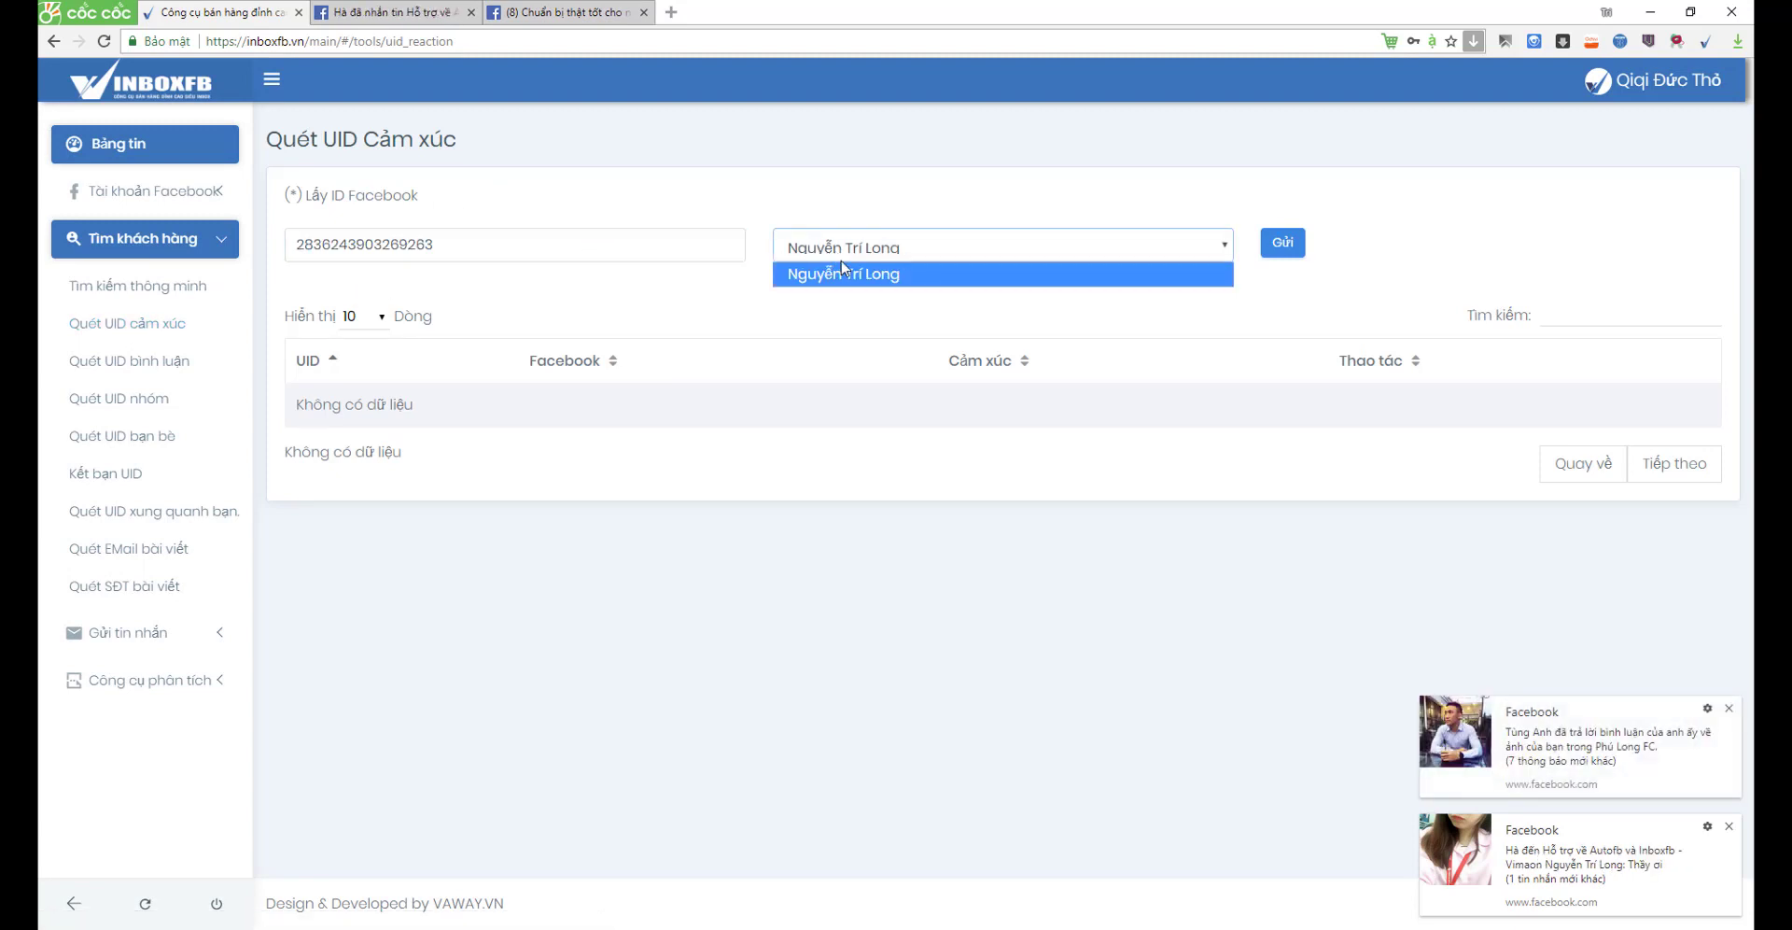
{"action": "left_click", "coordinate": [843, 273]}
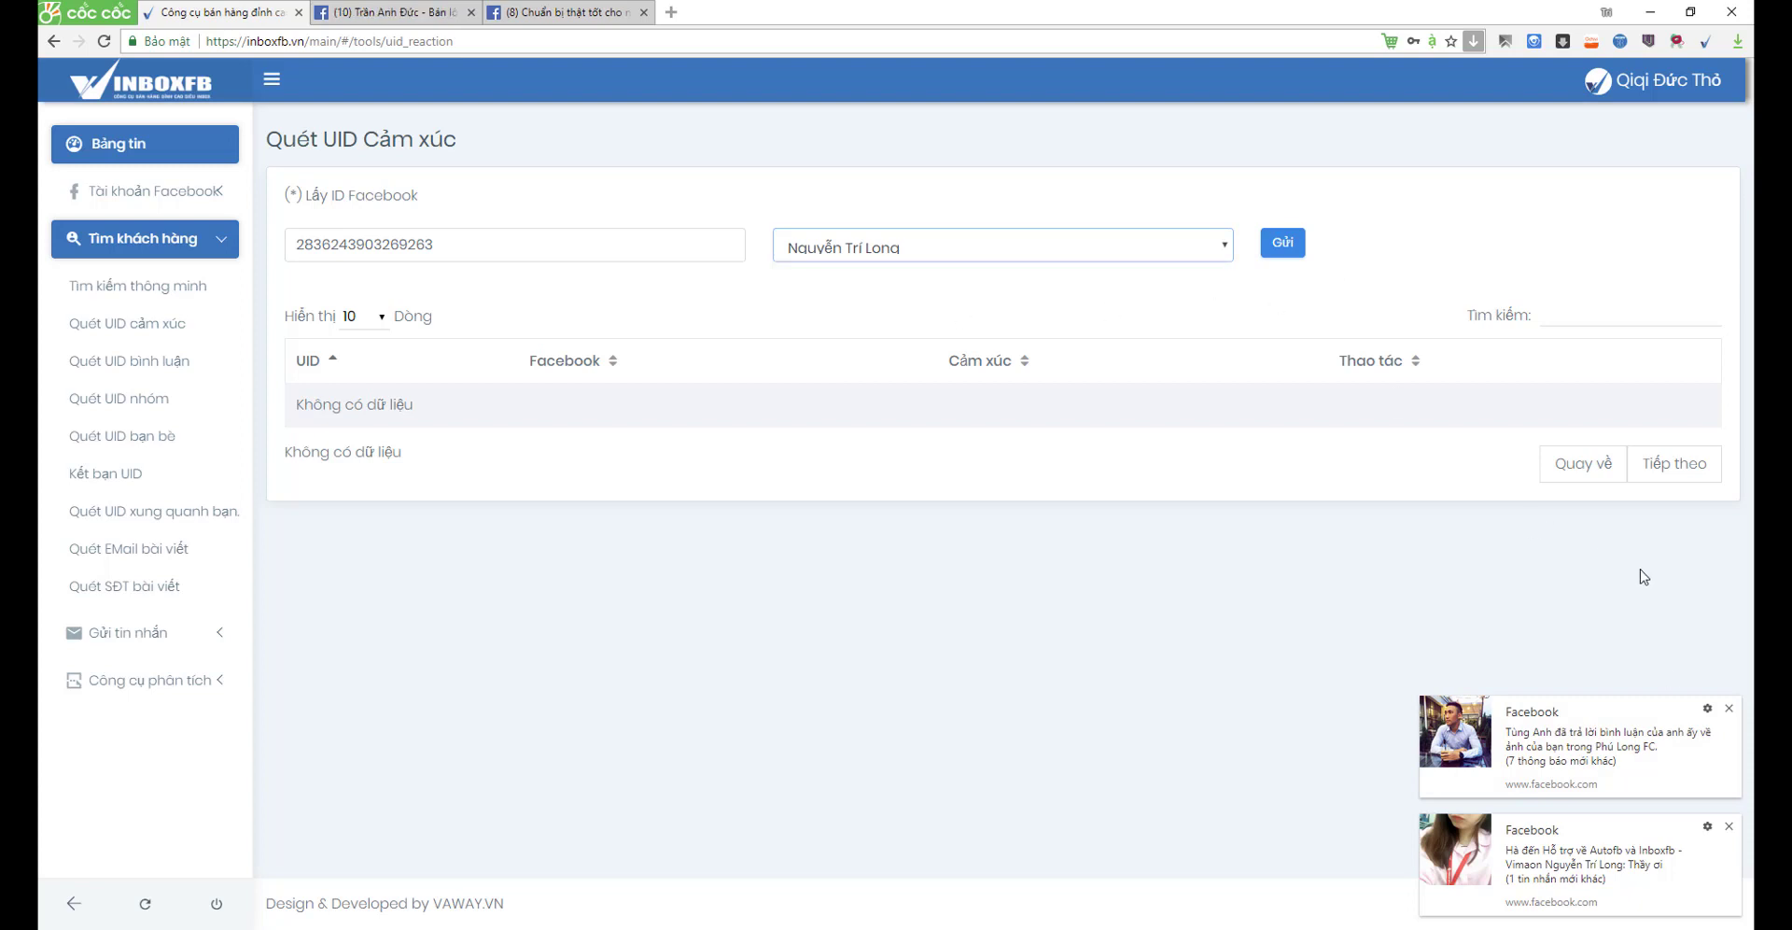
{"action": "left_click", "coordinate": [1729, 708]}
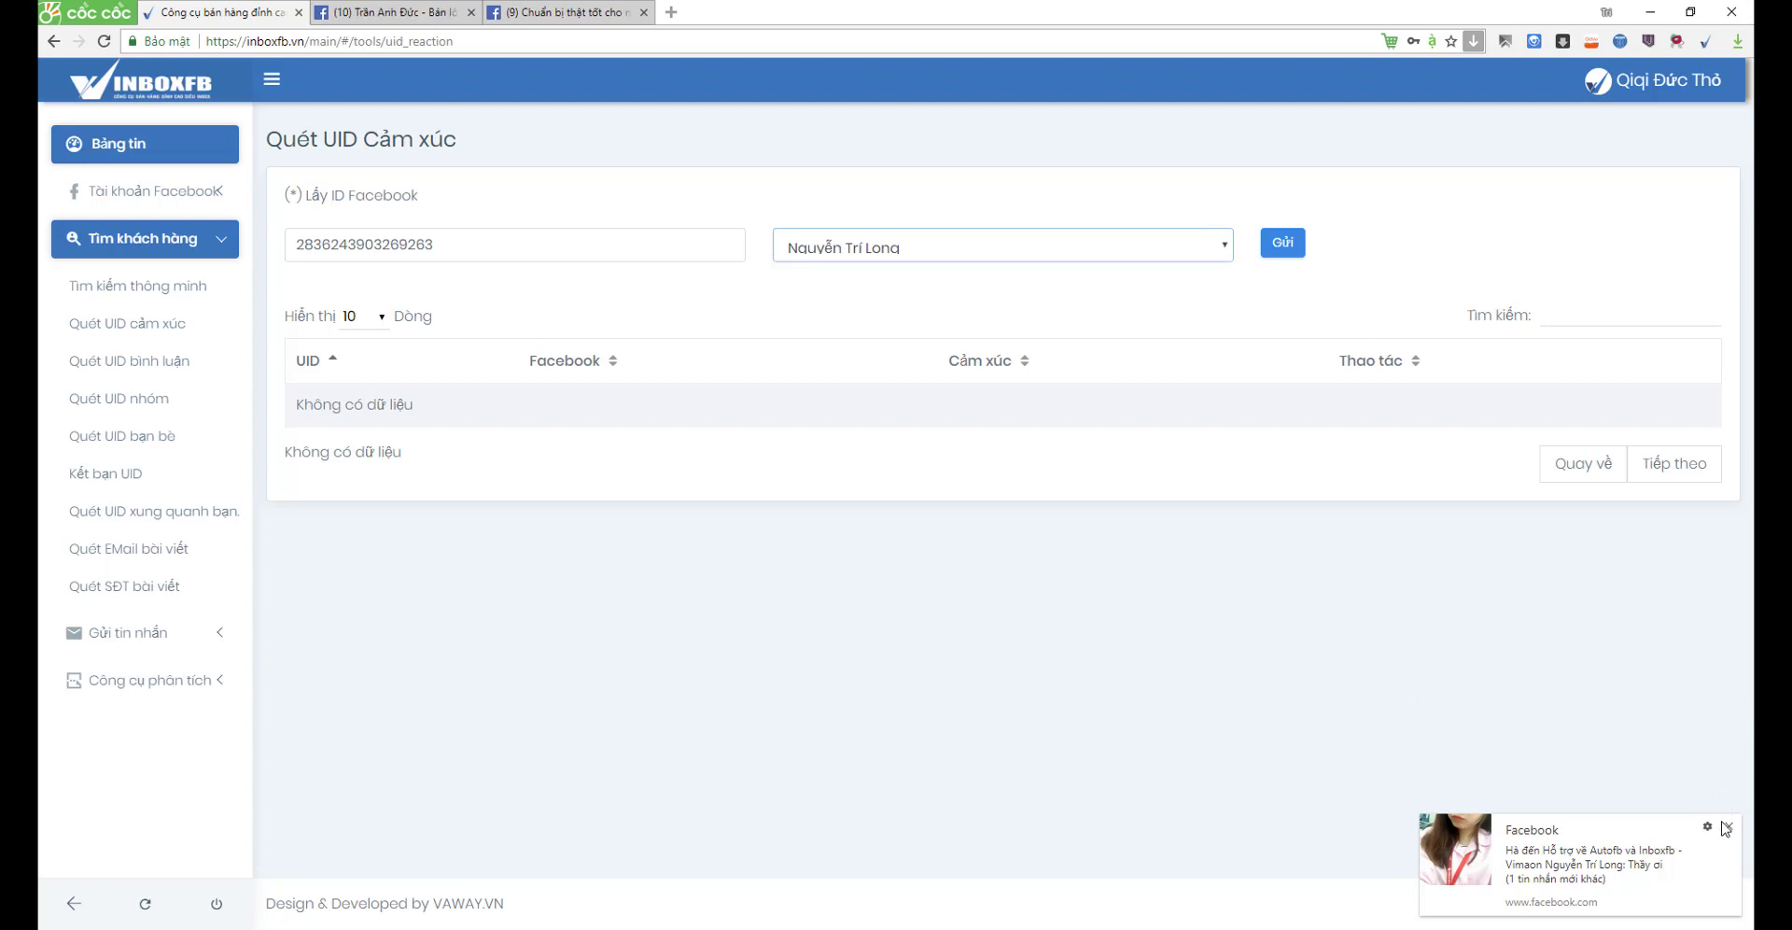
{"action": "left_click", "coordinate": [1728, 826]}
{"action": "left_click", "coordinate": [1280, 246]}
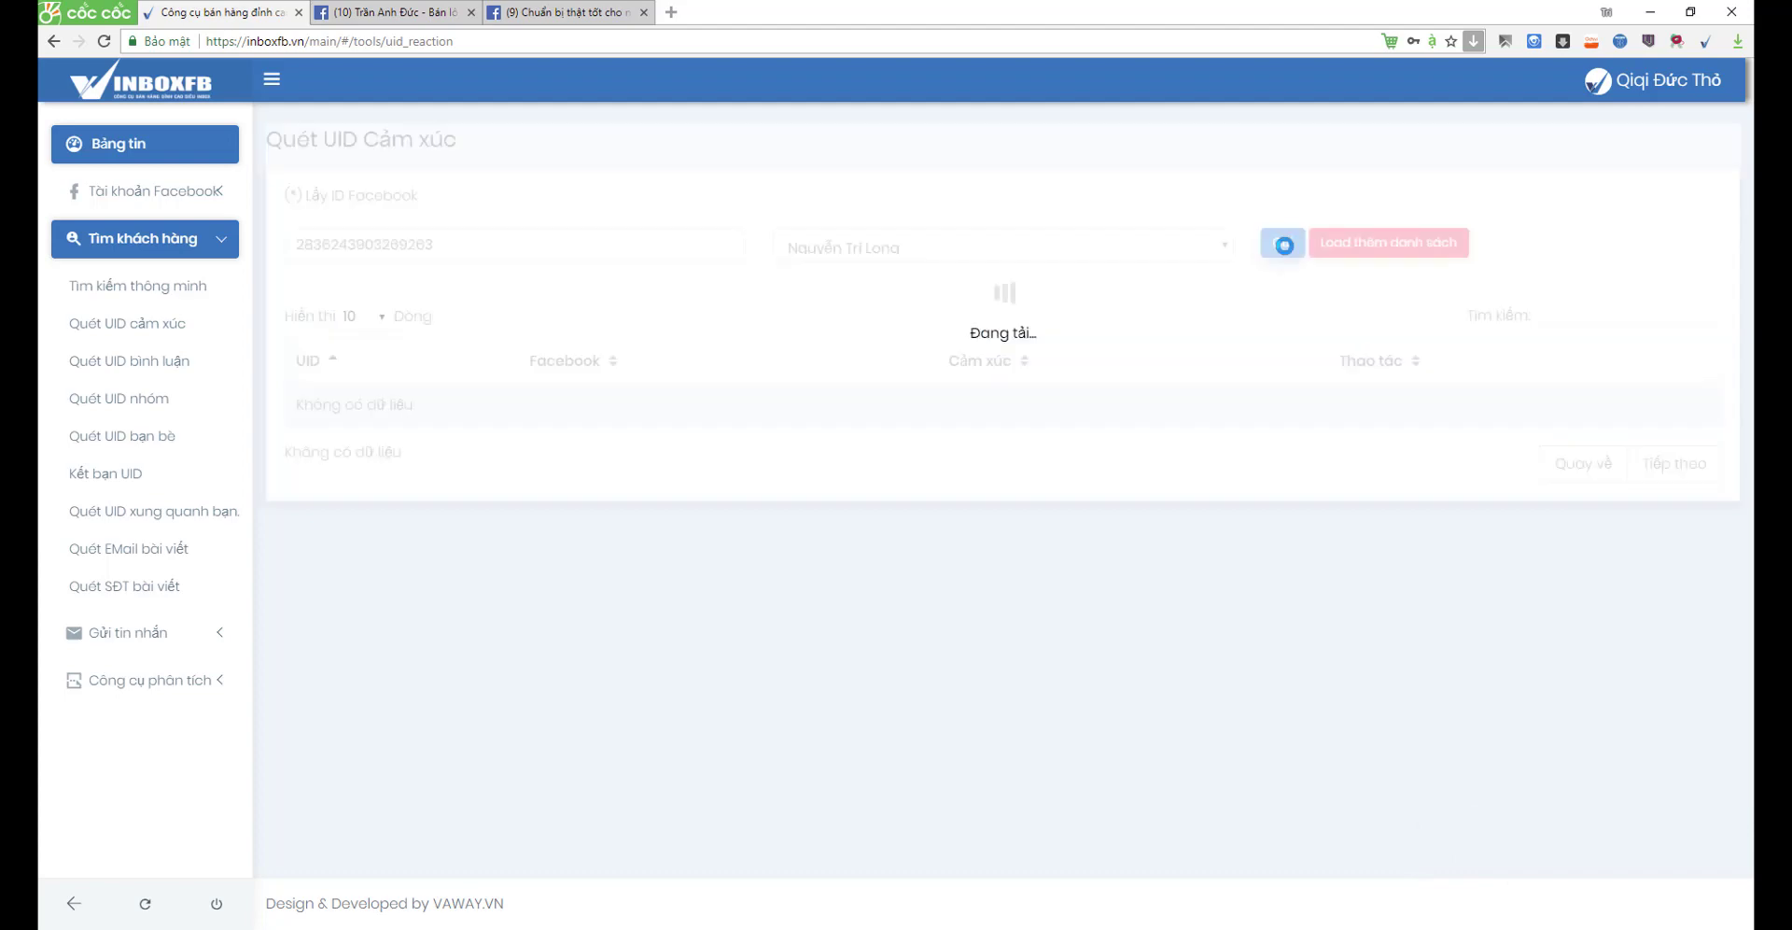
- Examine the scanned list's UIDs, Facebook names and reaction types, along with its CSV export option
{"action": "scroll", "coordinate": [1052, 264], "scroll_direction": "down", "scroll_amount": 5}
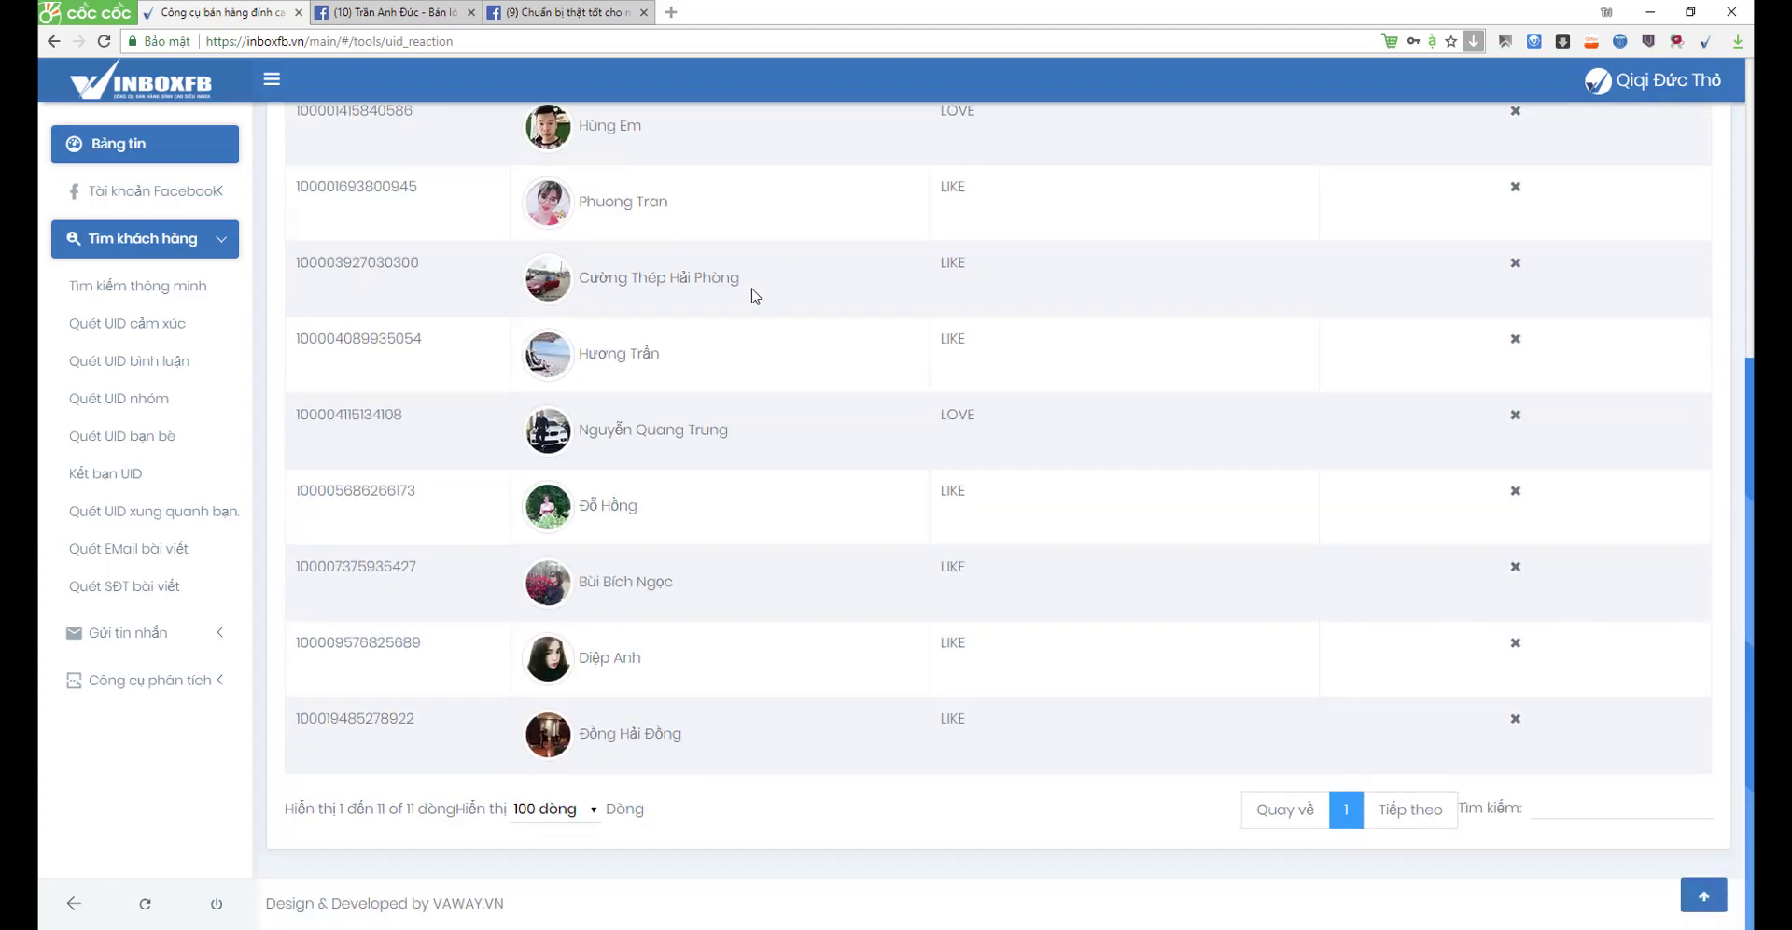
{"action": "scroll", "coordinate": [756, 291], "scroll_direction": "up", "scroll_amount": 4}
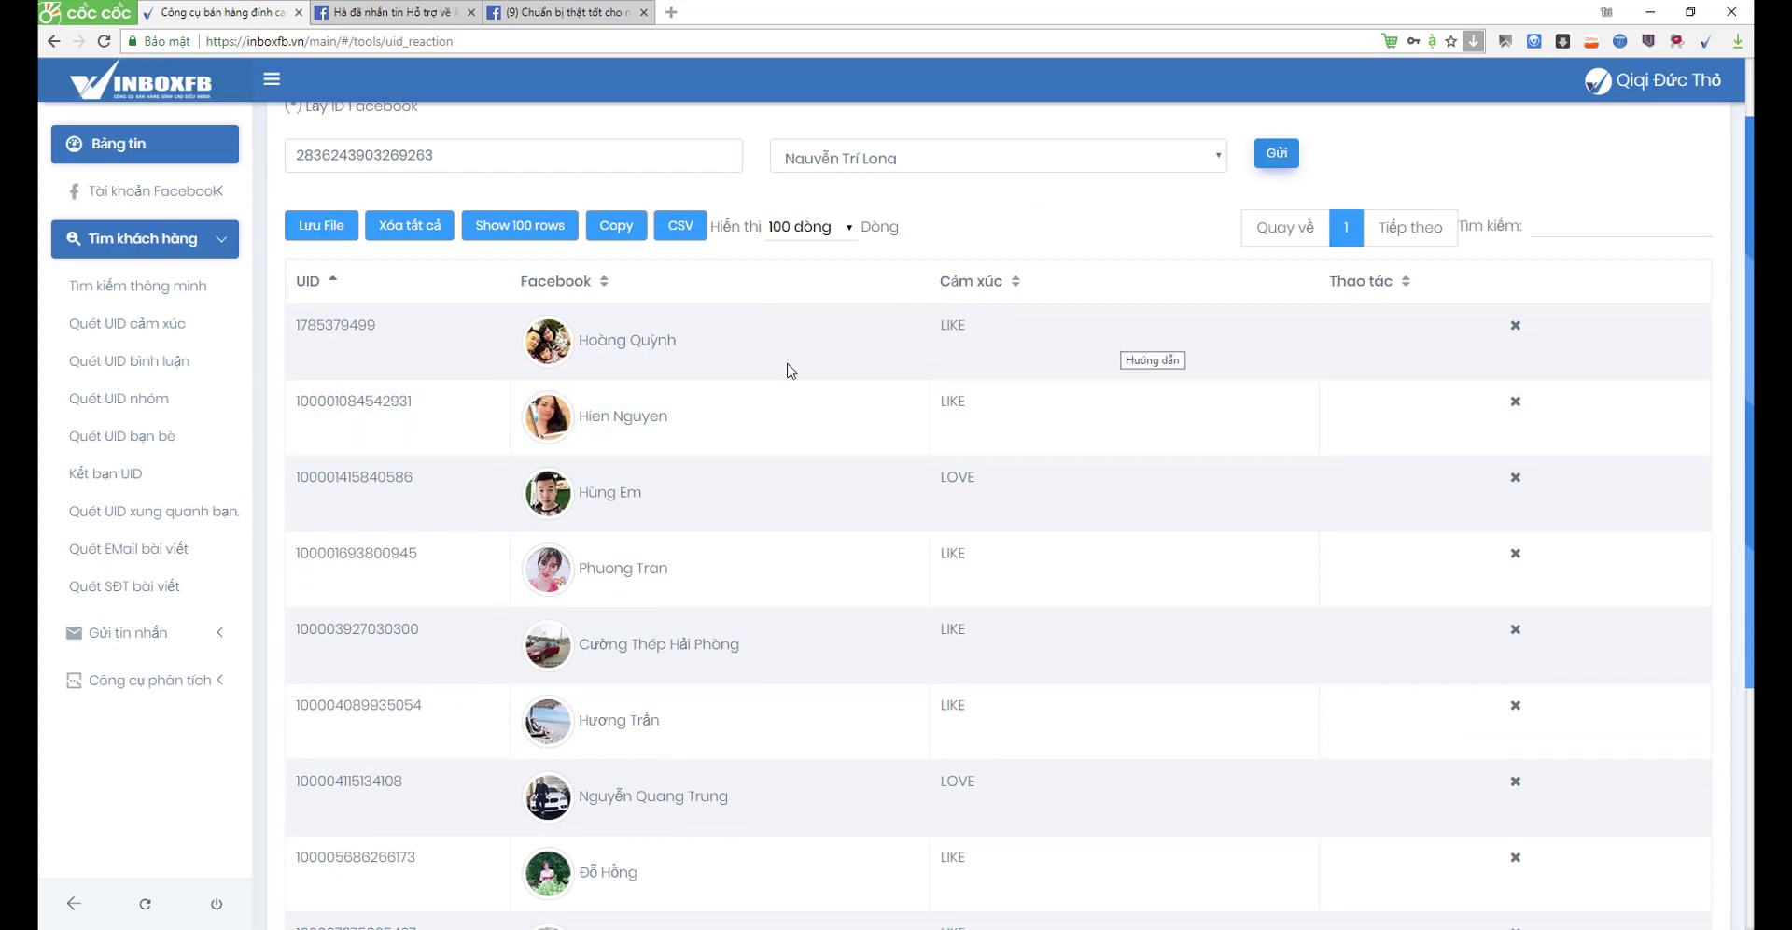
{"action": "scroll", "coordinate": [952, 350], "scroll_direction": "down", "scroll_amount": 1}
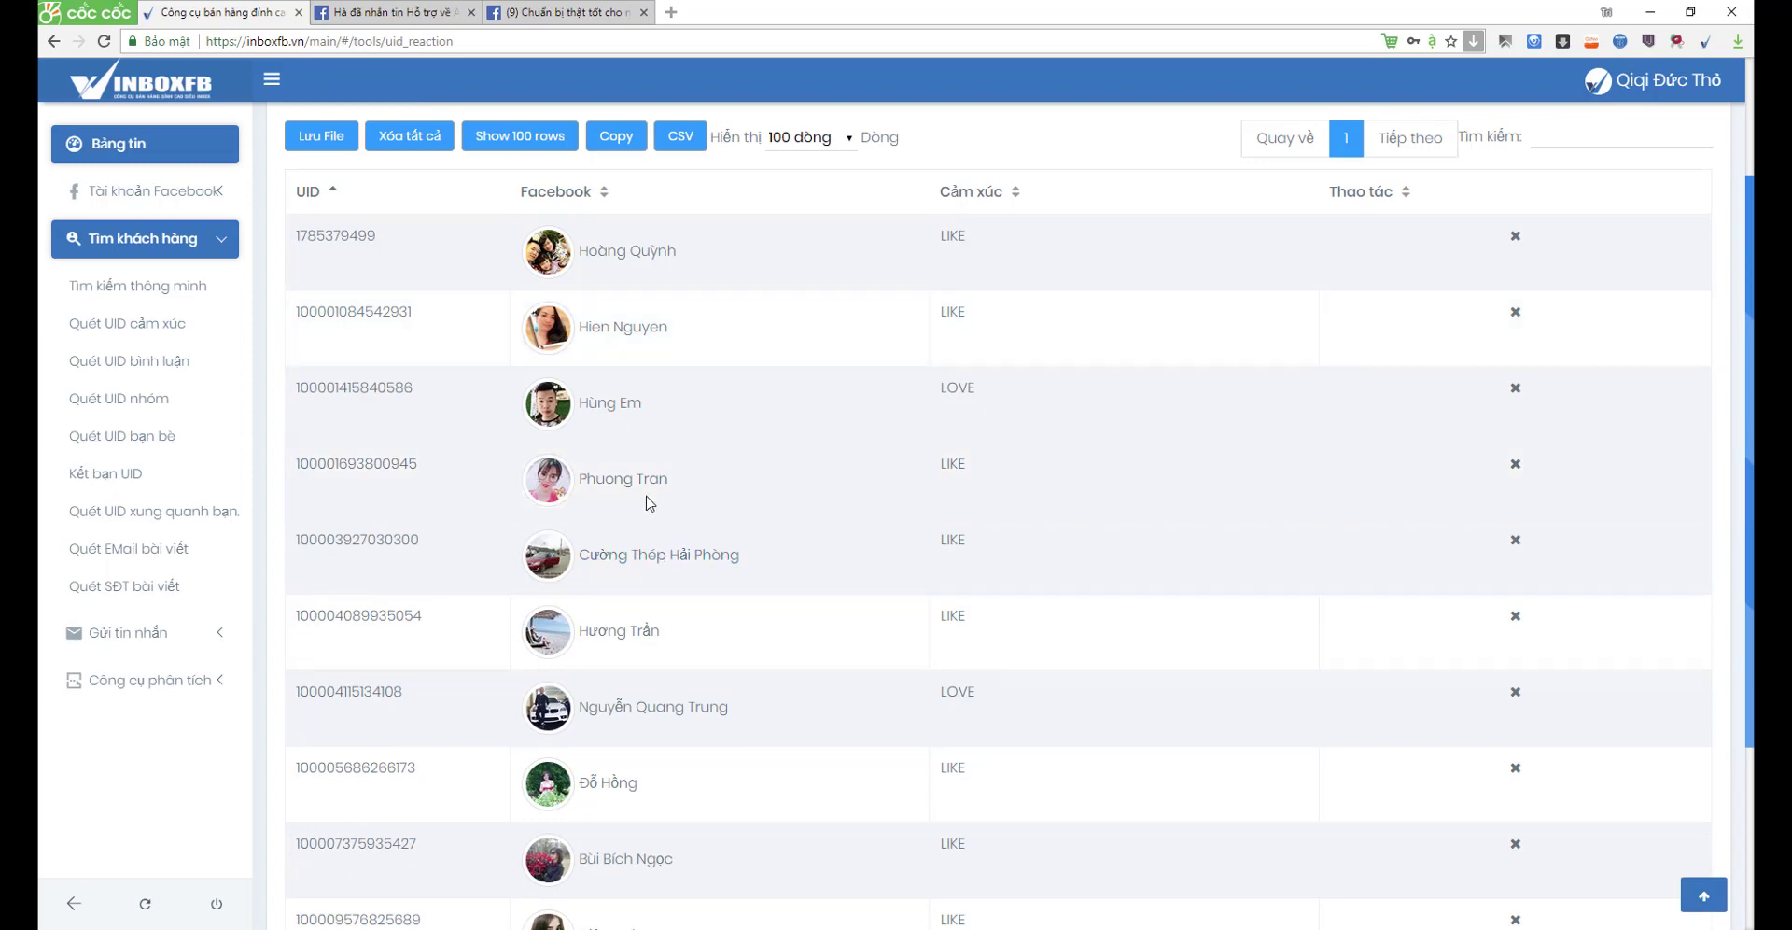
{"action": "scroll", "coordinate": [995, 550], "scroll_direction": "down", "scroll_amount": 3}
{"action": "scroll", "coordinate": [1027, 532], "scroll_direction": "up", "scroll_amount": 4}
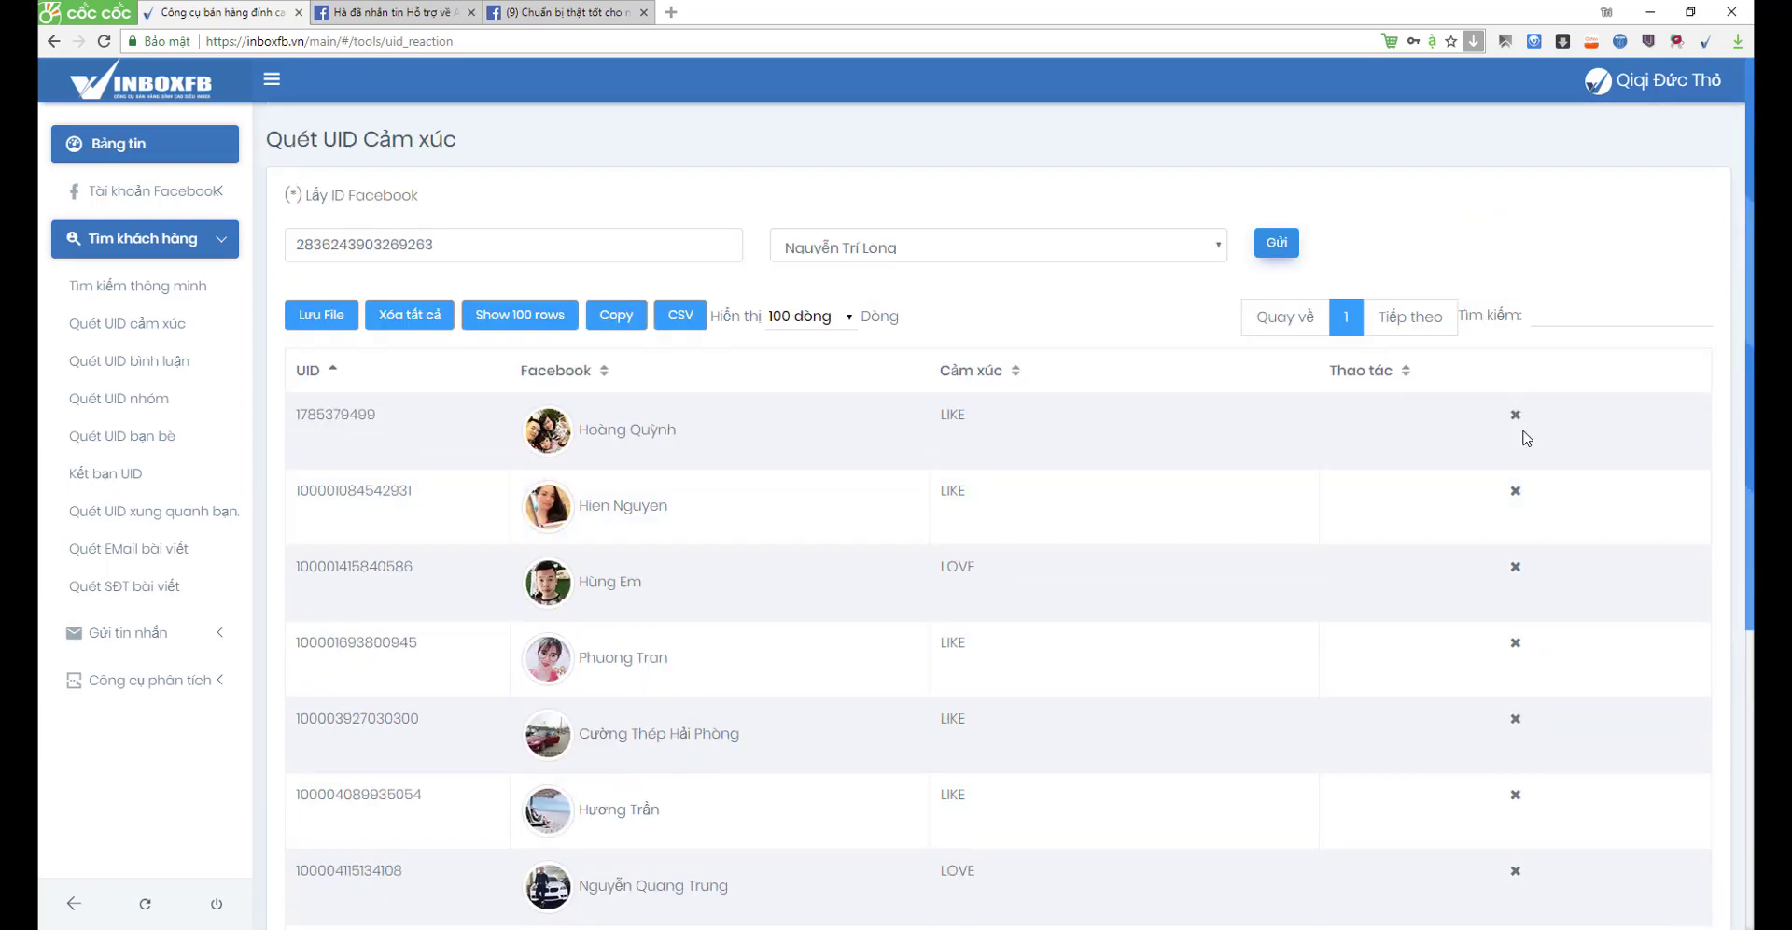
{"action": "scroll", "coordinate": [653, 448], "scroll_direction": "down", "scroll_amount": 4}
{"action": "scroll", "coordinate": [674, 430], "scroll_direction": "up", "scroll_amount": 5}
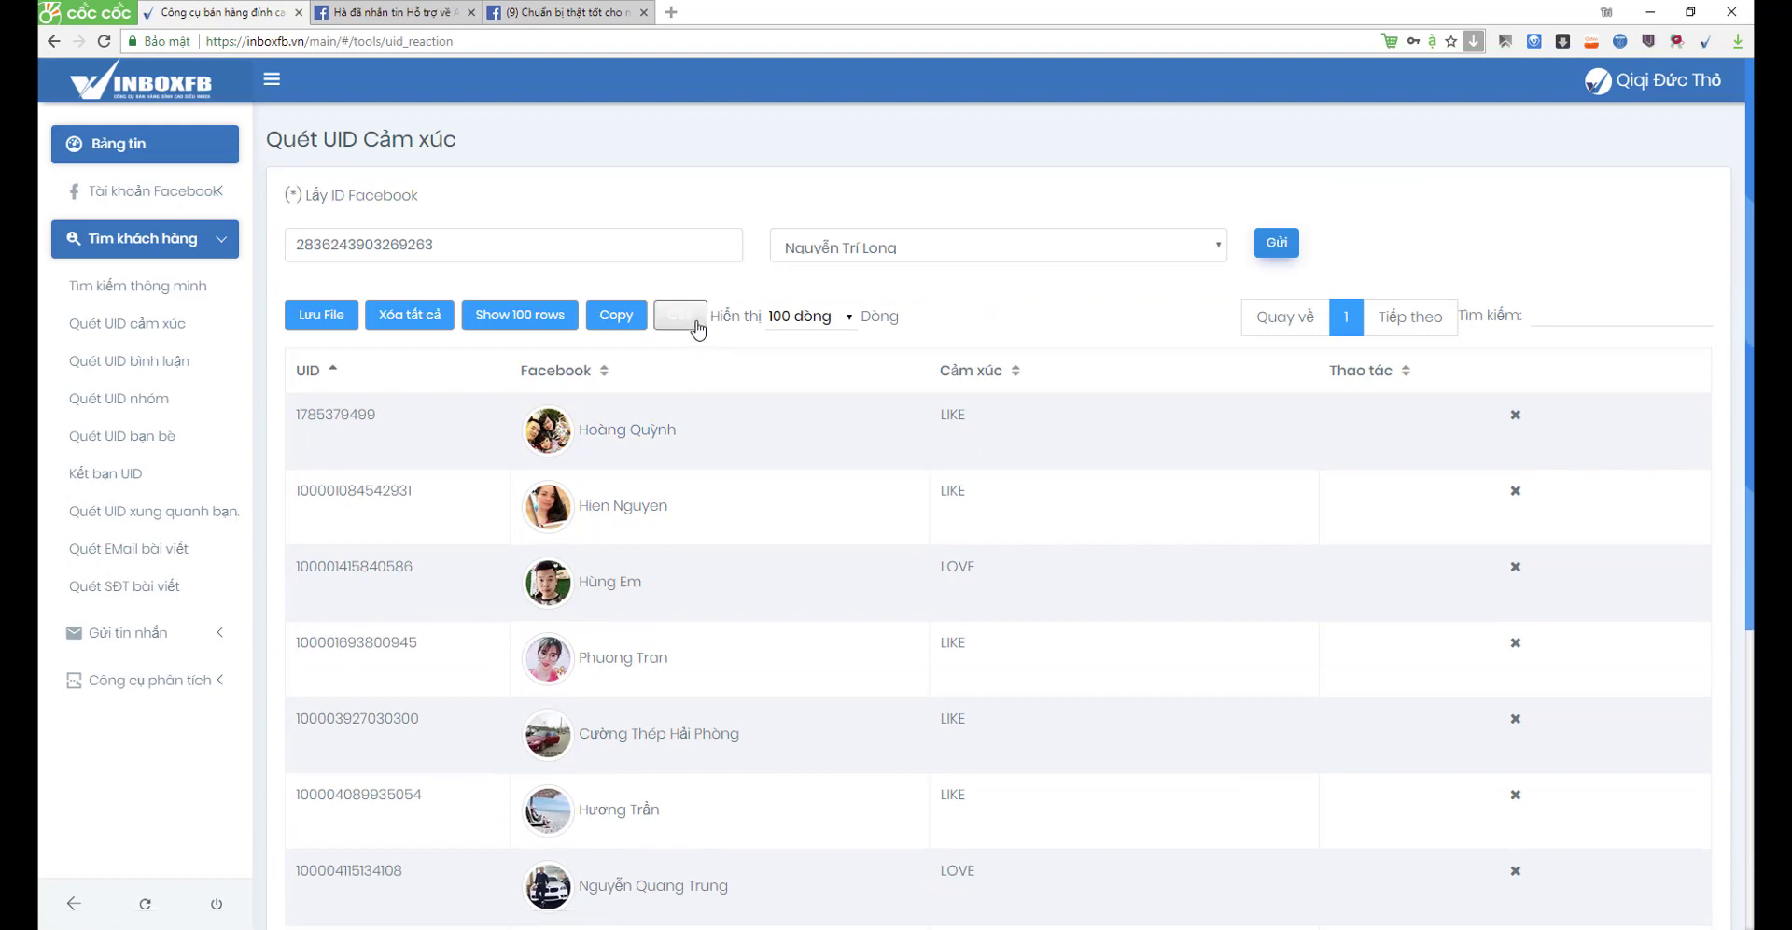
{"action": "scroll", "coordinate": [720, 448], "scroll_direction": "down", "scroll_amount": 5}
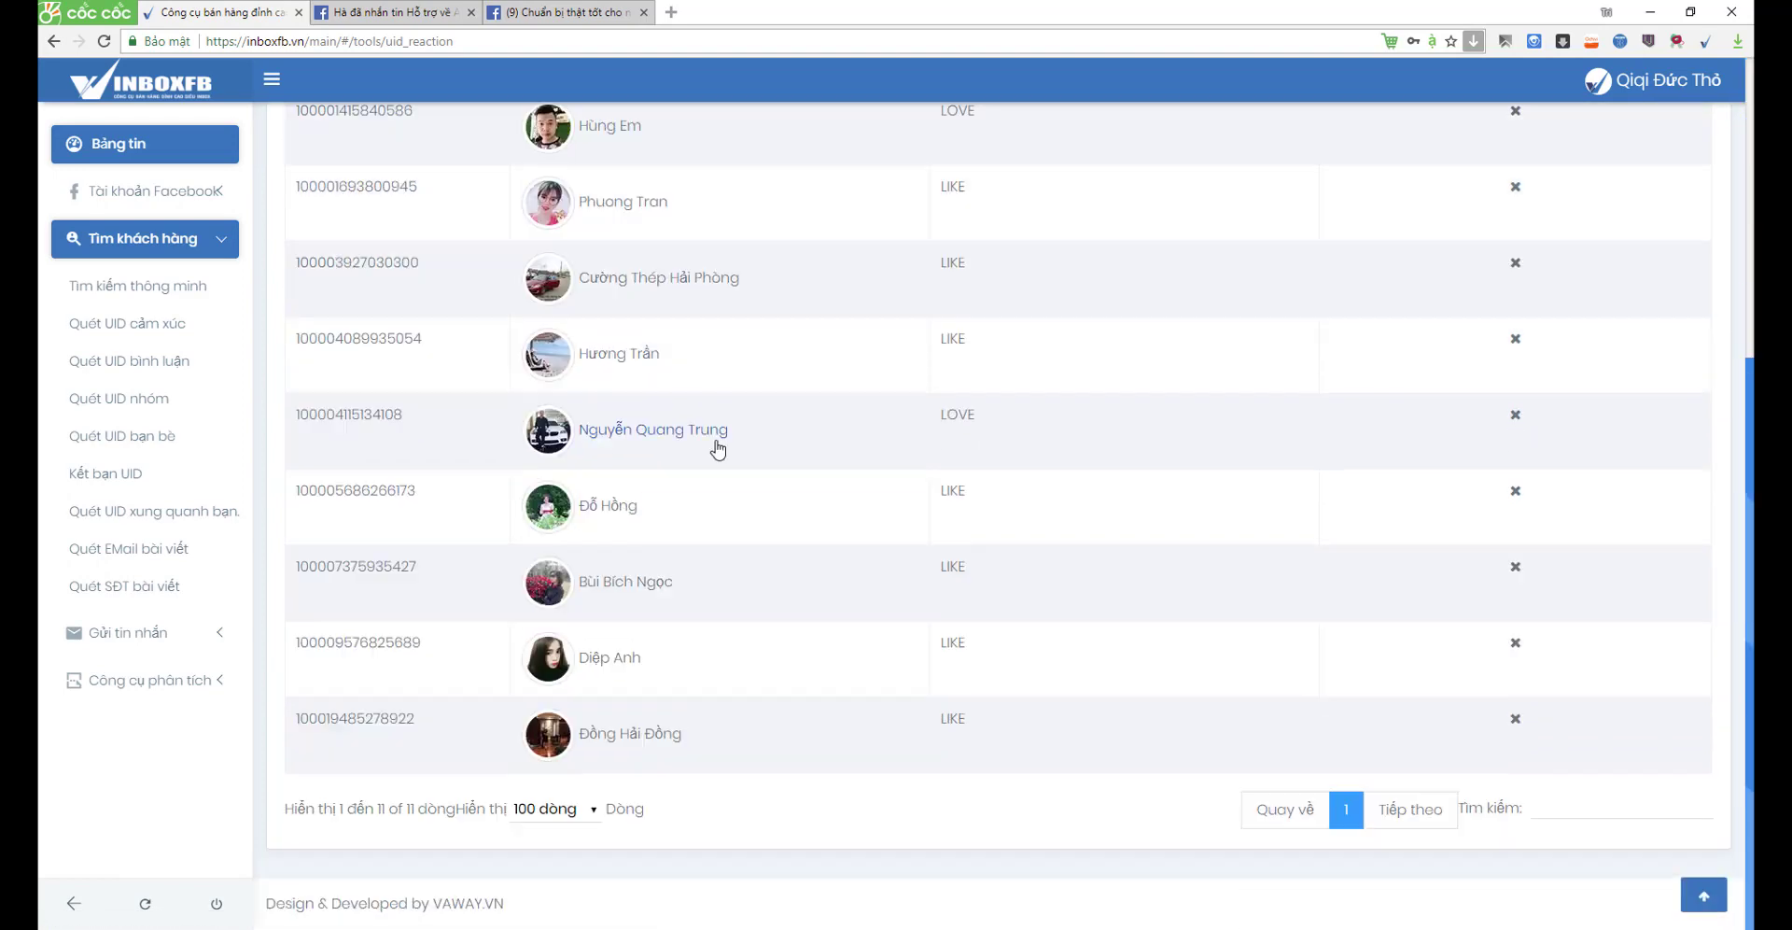
{"action": "scroll", "coordinate": [728, 448], "scroll_direction": "up", "scroll_amount": 5}
{"action": "scroll", "coordinate": [727, 452], "scroll_direction": "down", "scroll_amount": 3}
{"action": "scroll", "coordinate": [727, 452], "scroll_direction": "down", "scroll_amount": 3}
{"action": "scroll", "coordinate": [724, 448], "scroll_direction": "up", "scroll_amount": 5}
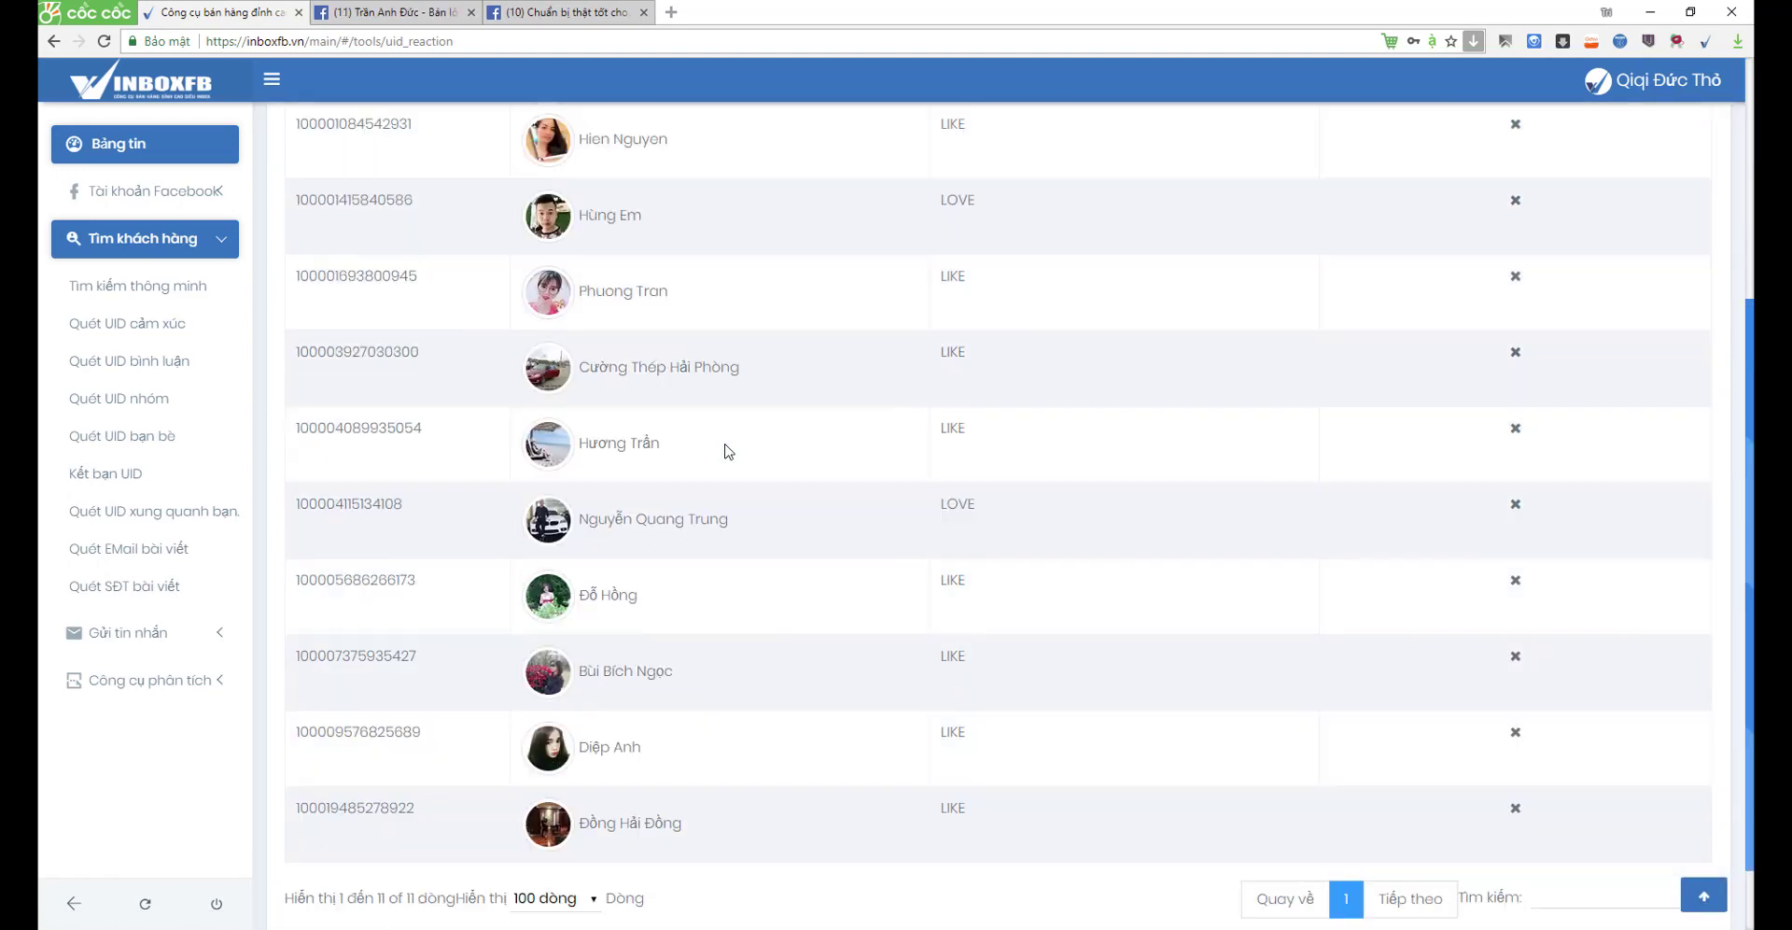
{"action": "scroll", "coordinate": [594, 396], "scroll_direction": "down", "scroll_amount": 5}
{"action": "scroll", "coordinate": [602, 399], "scroll_direction": "up", "scroll_amount": 5}
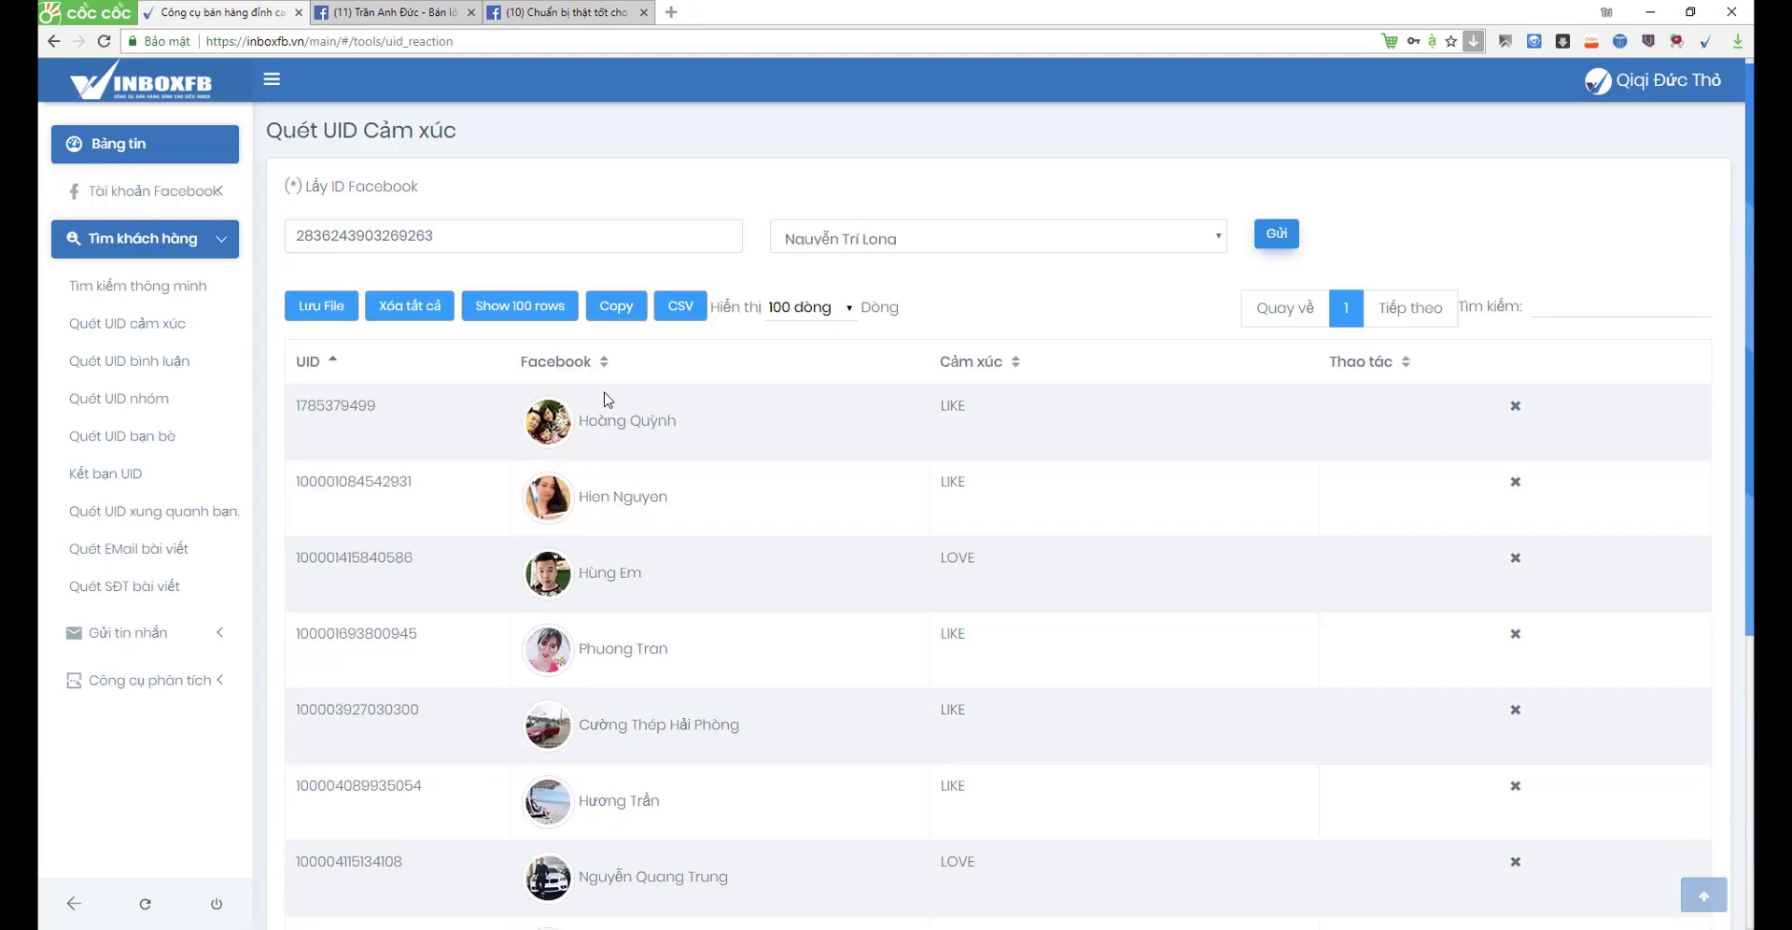
{"action": "left_click", "coordinate": [693, 314]}
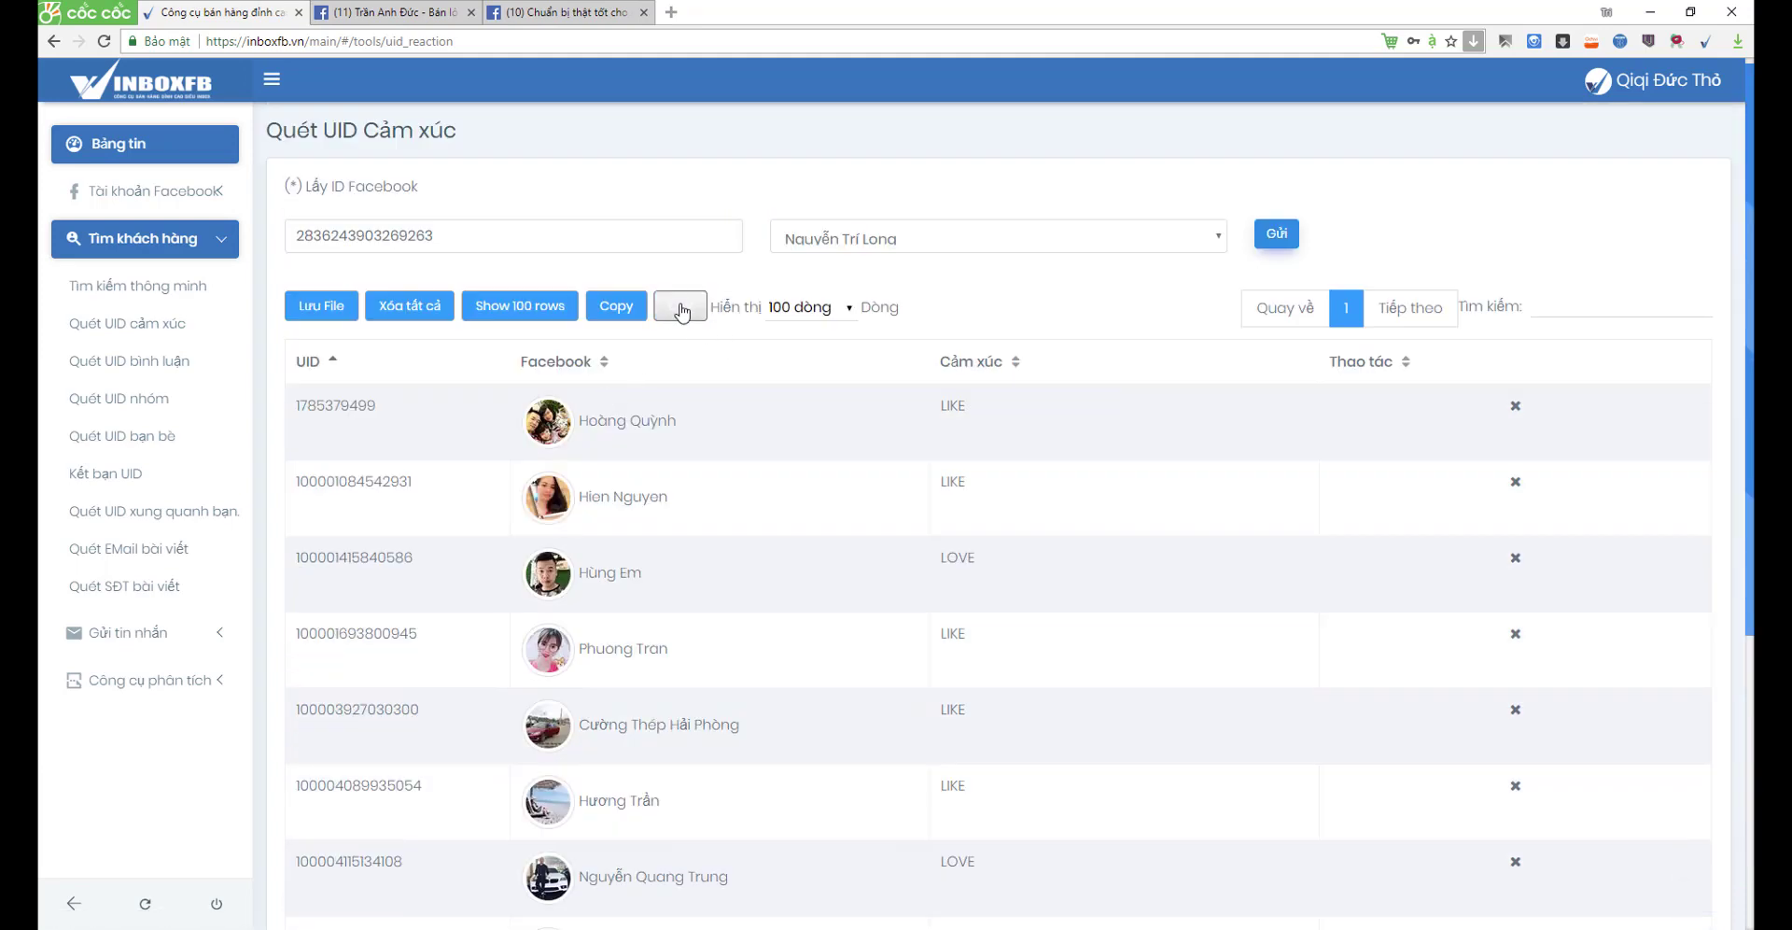
{"action": "left_click", "coordinate": [681, 312]}
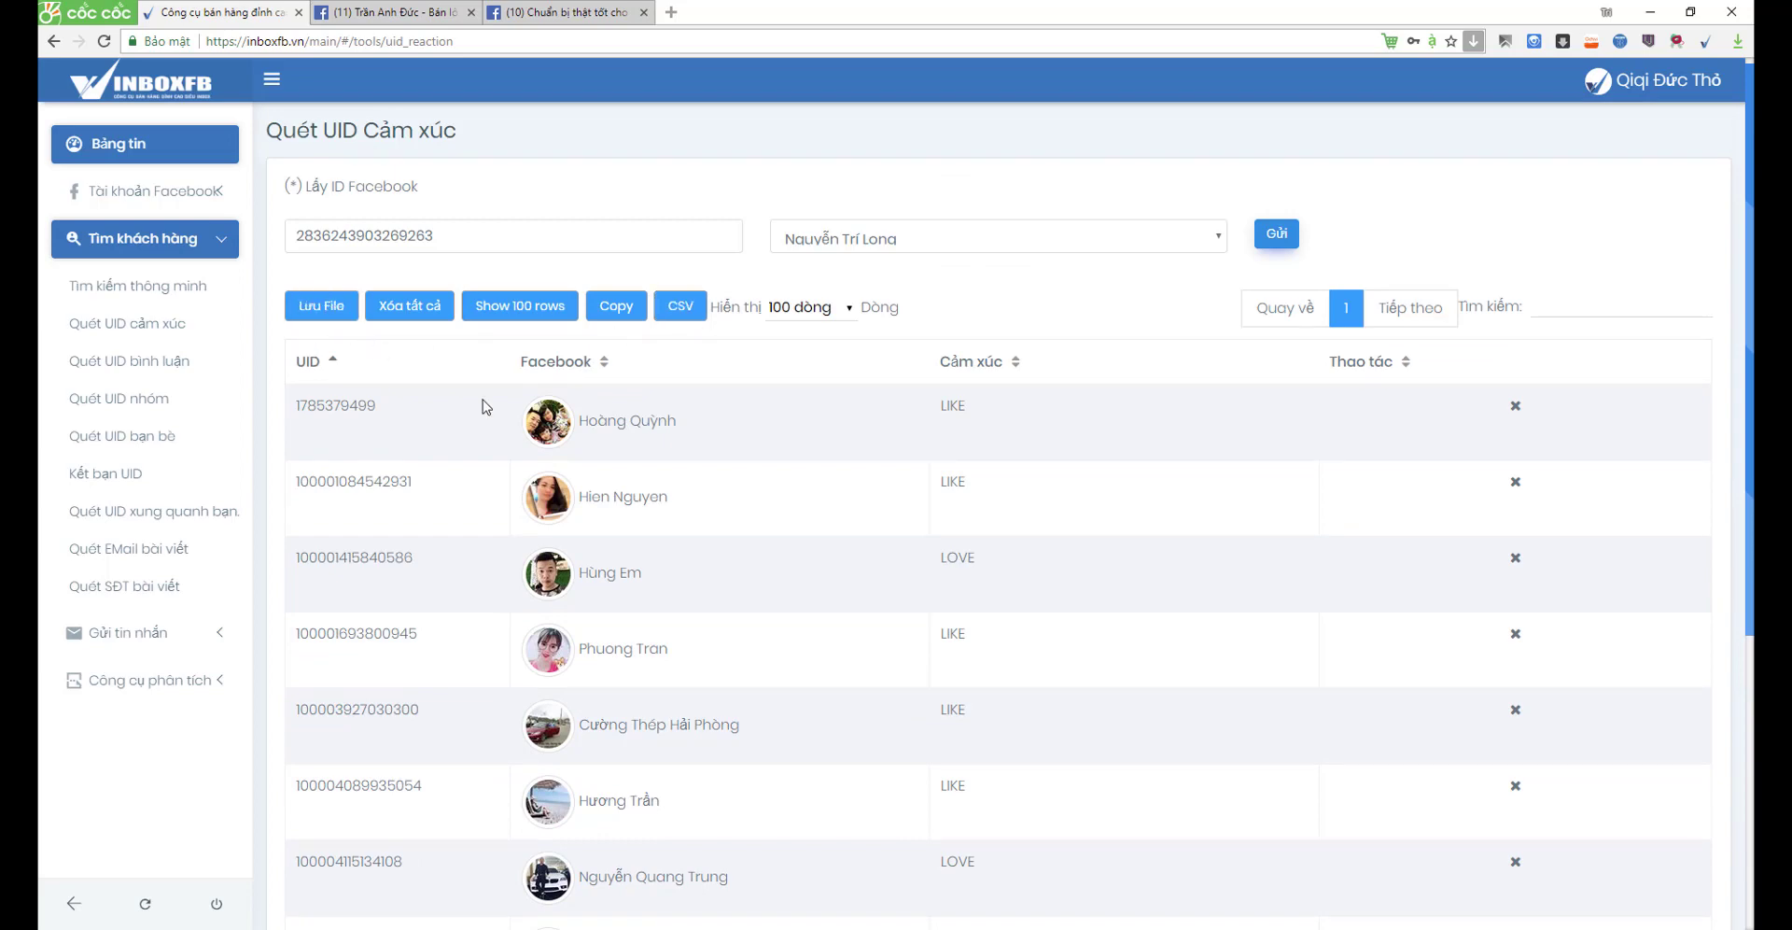
- Start saving the scanned list as customer information and name the file DS CẢM XÚC BĐS
{"action": "left_click", "coordinate": [315, 320]}
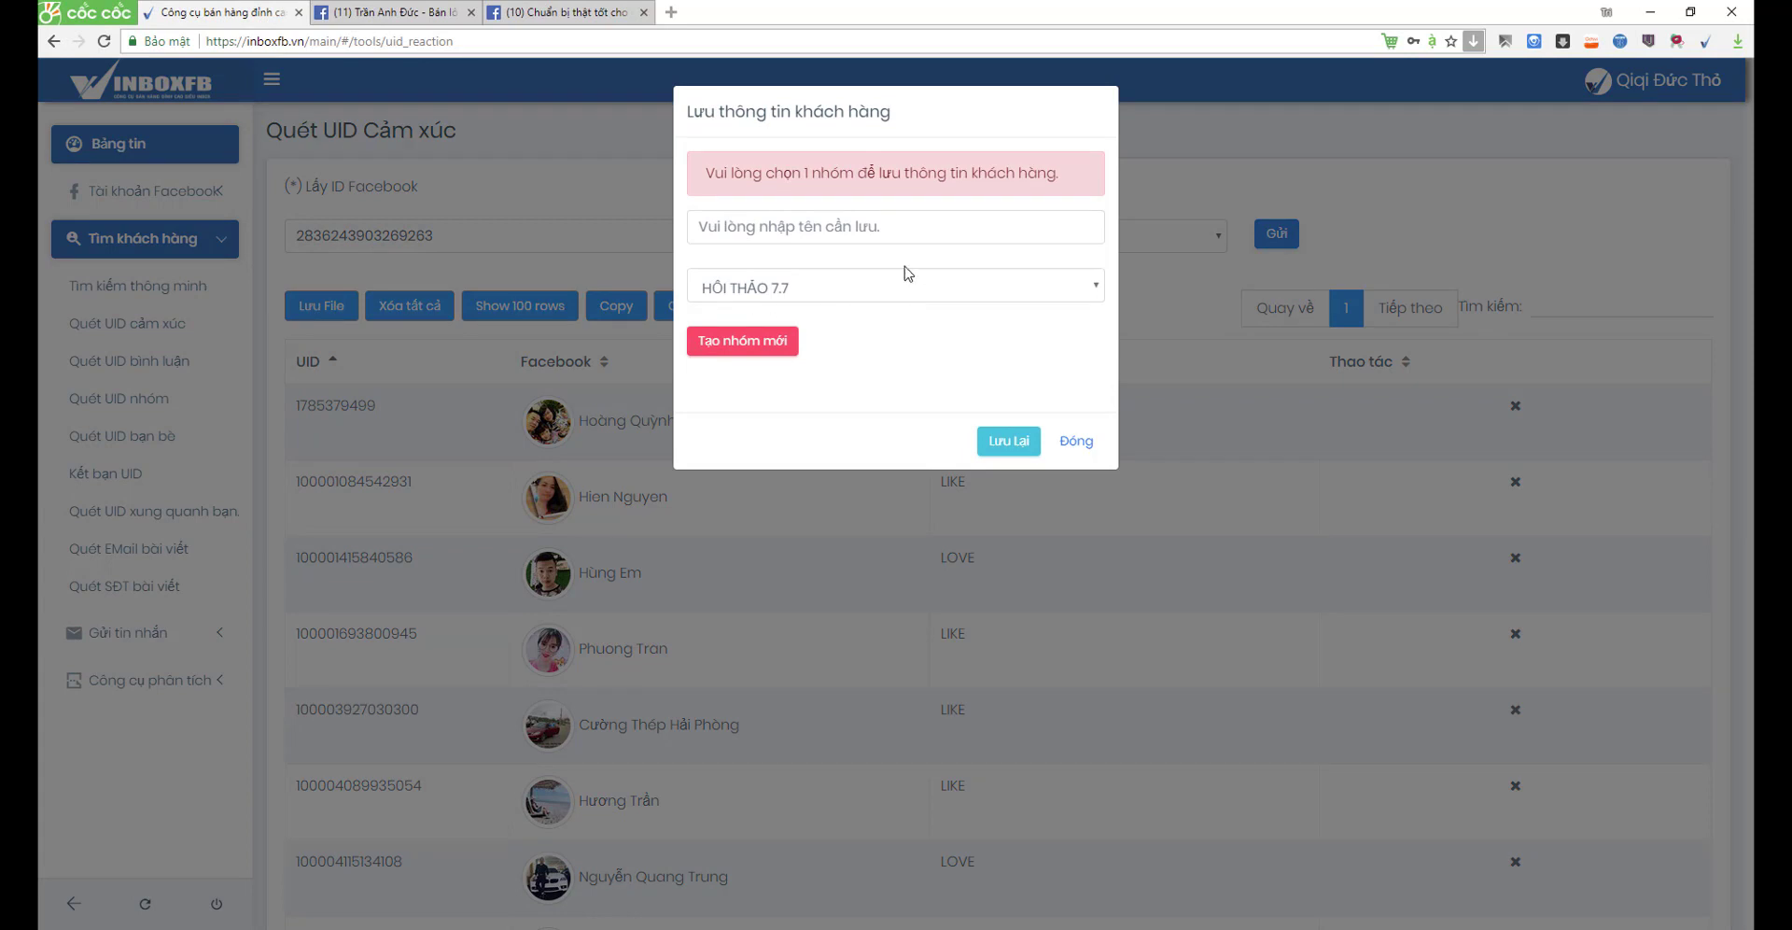
{"action": "left_click", "coordinate": [782, 234]}
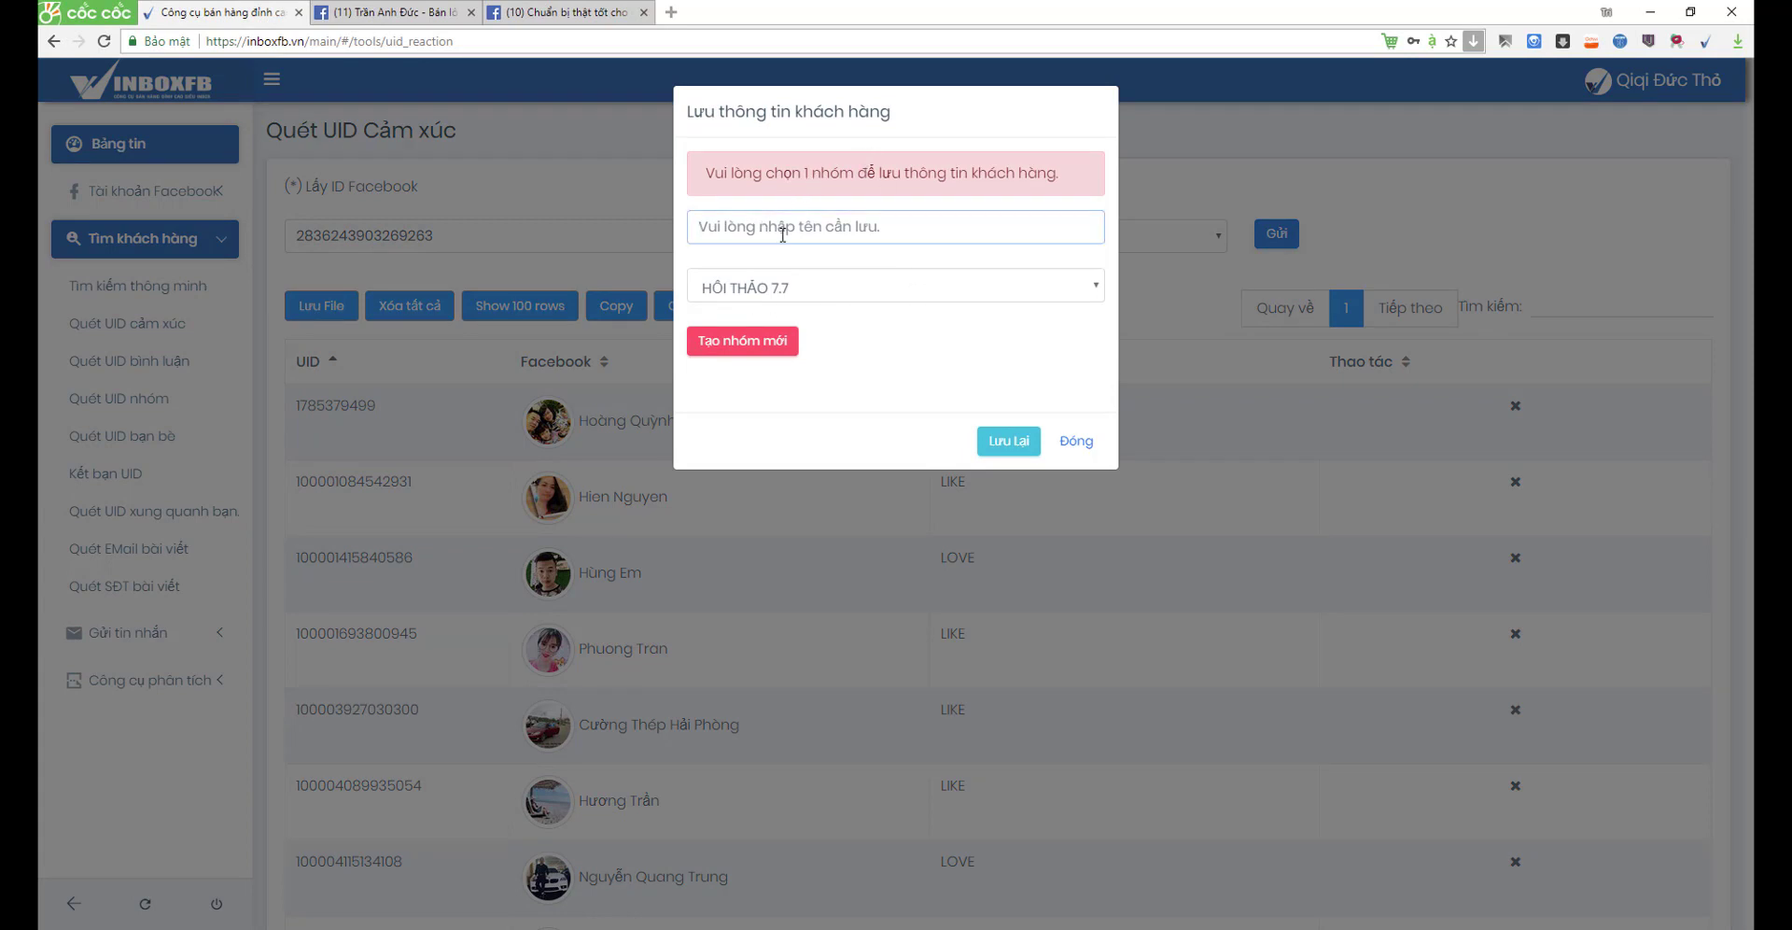
{"action": "type", "text": "D"}
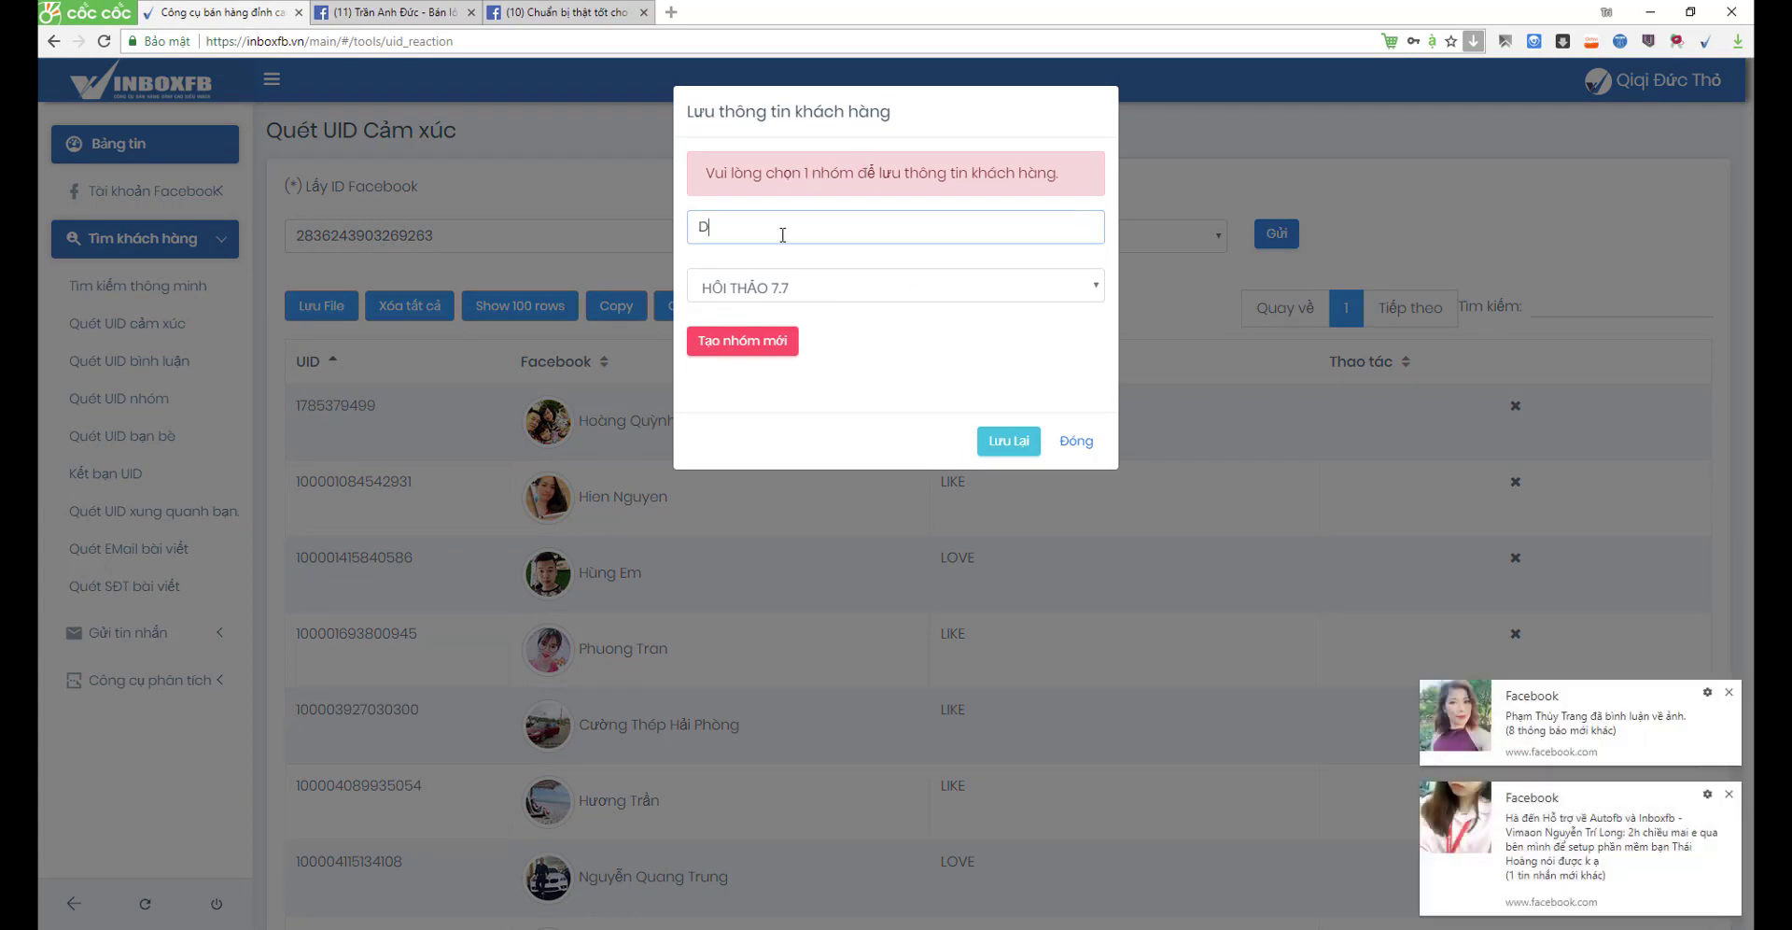
{"action": "type", "text": "S CẢM SXU"}
{"action": "key", "text": "BackSpace"}
{"action": "type", "text": "C B"}
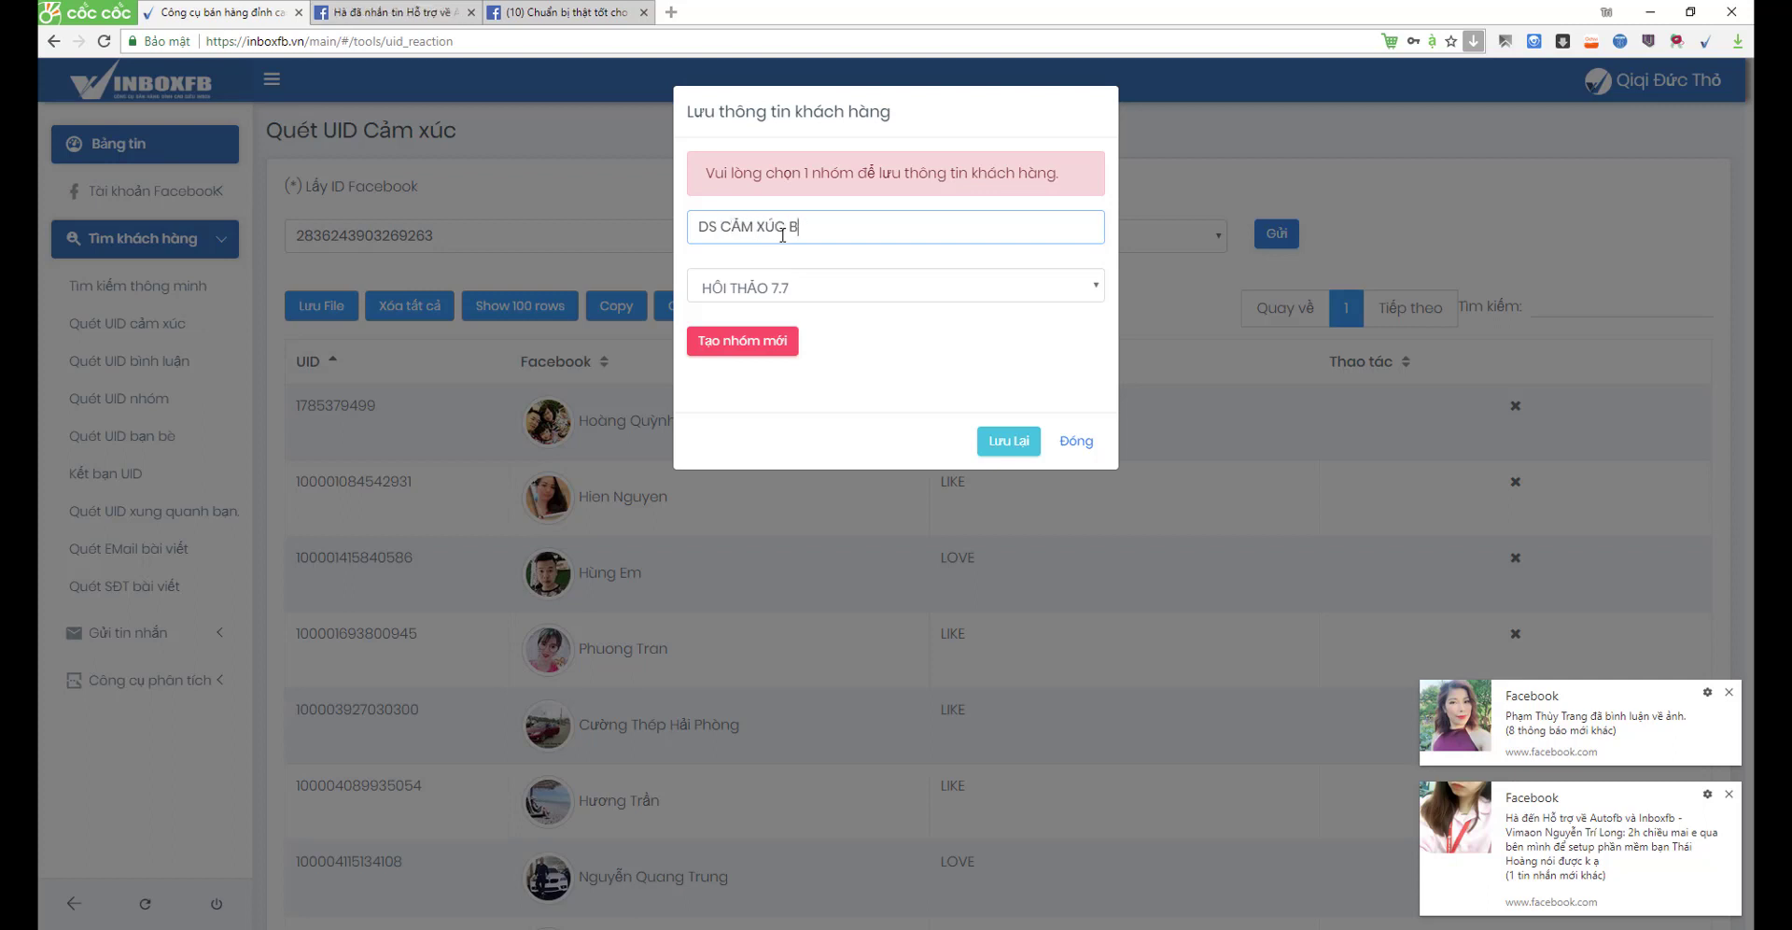
{"action": "type", "text": "ĐS"}
- Create a new customer group named BĐS QUAN TÂM and save the file to it
{"action": "left_click", "coordinate": [745, 344]}
{"action": "left_click", "coordinate": [764, 341]}
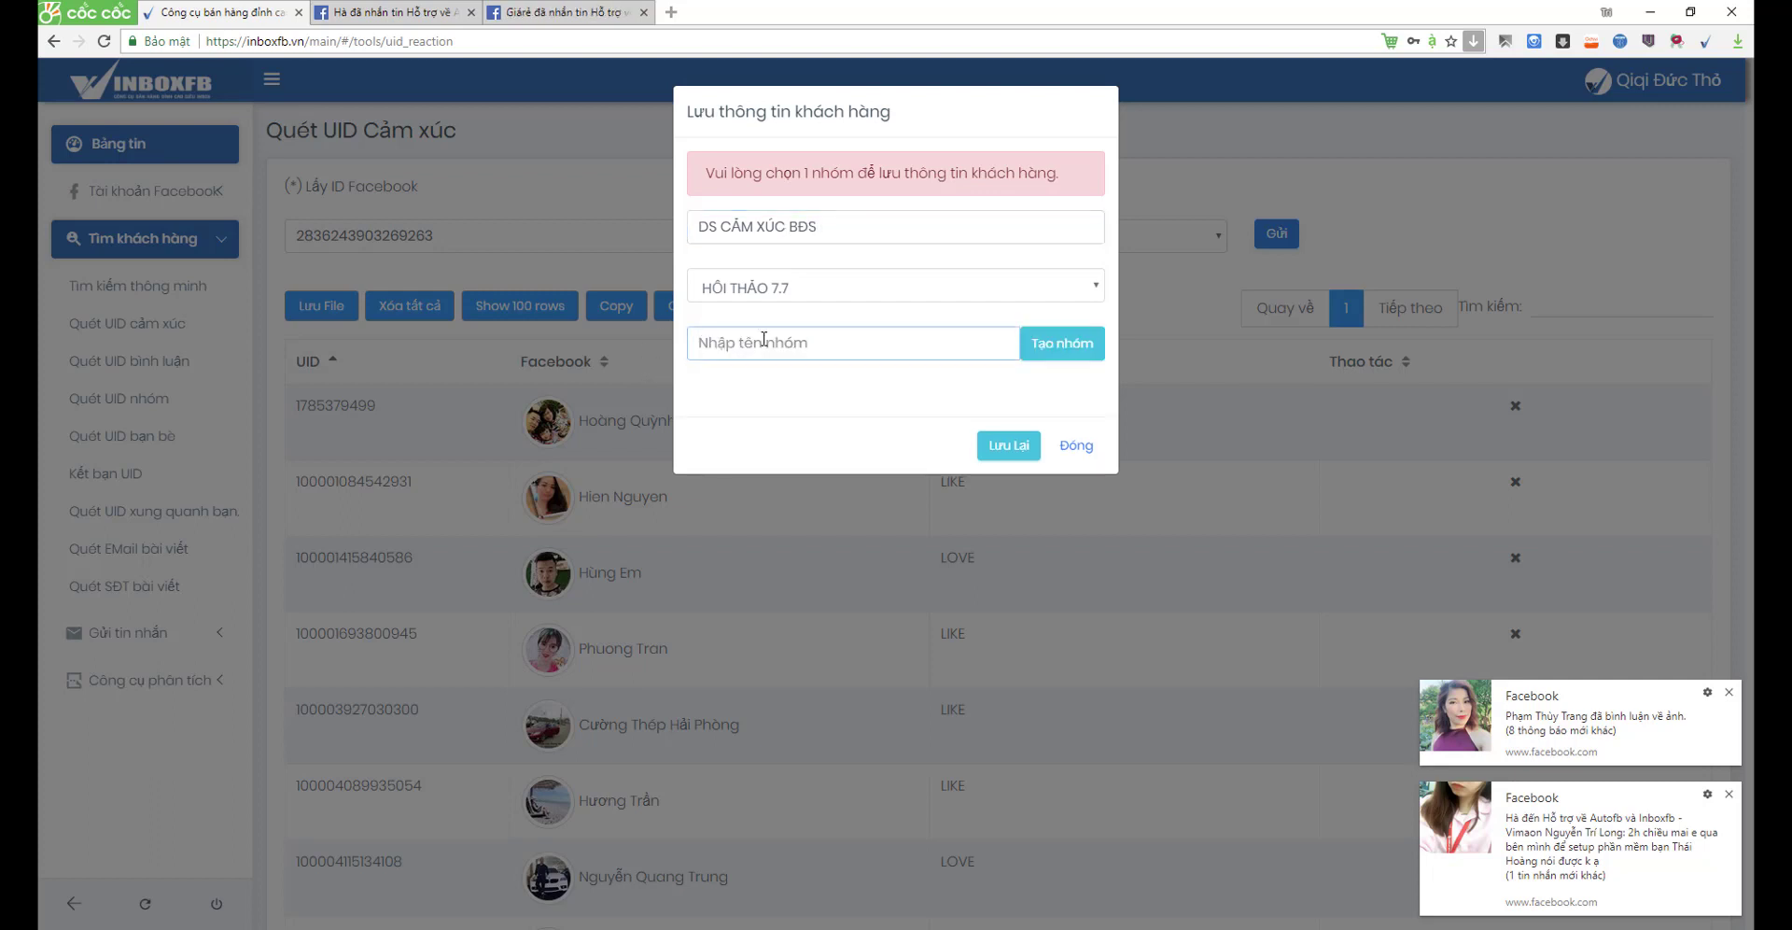
{"action": "type", "text": "BĐ"}
{"action": "type", "text": "S QUAN TAAM"}
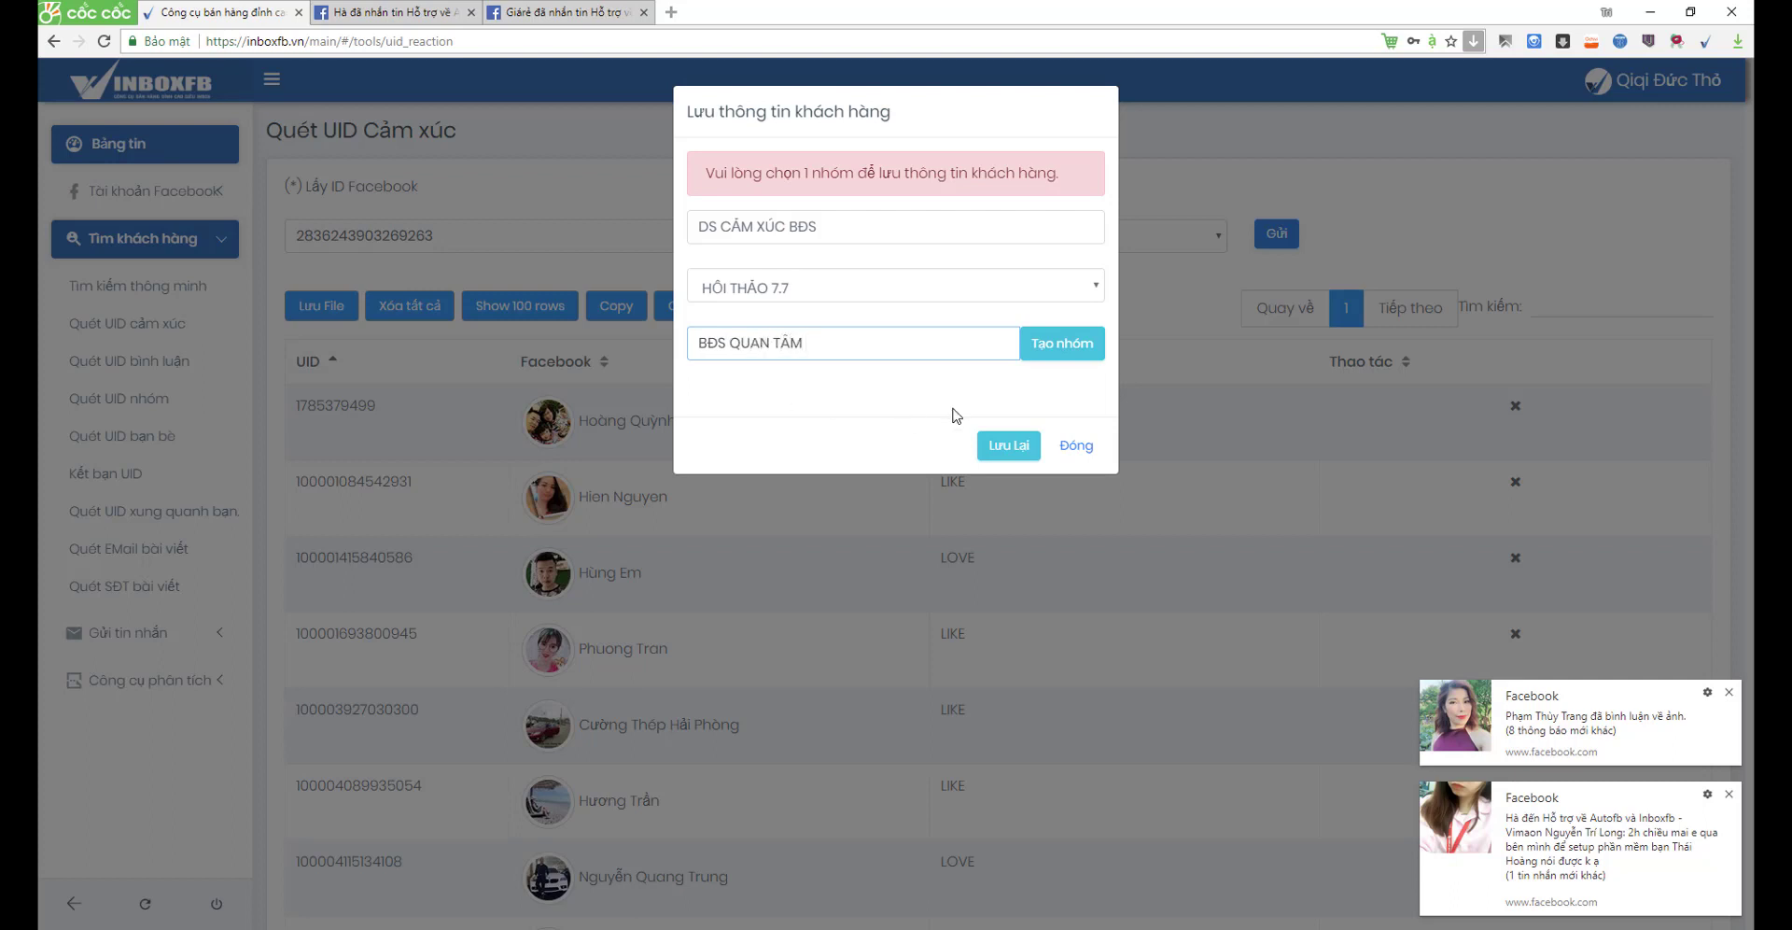
{"action": "left_click", "coordinate": [1058, 356]}
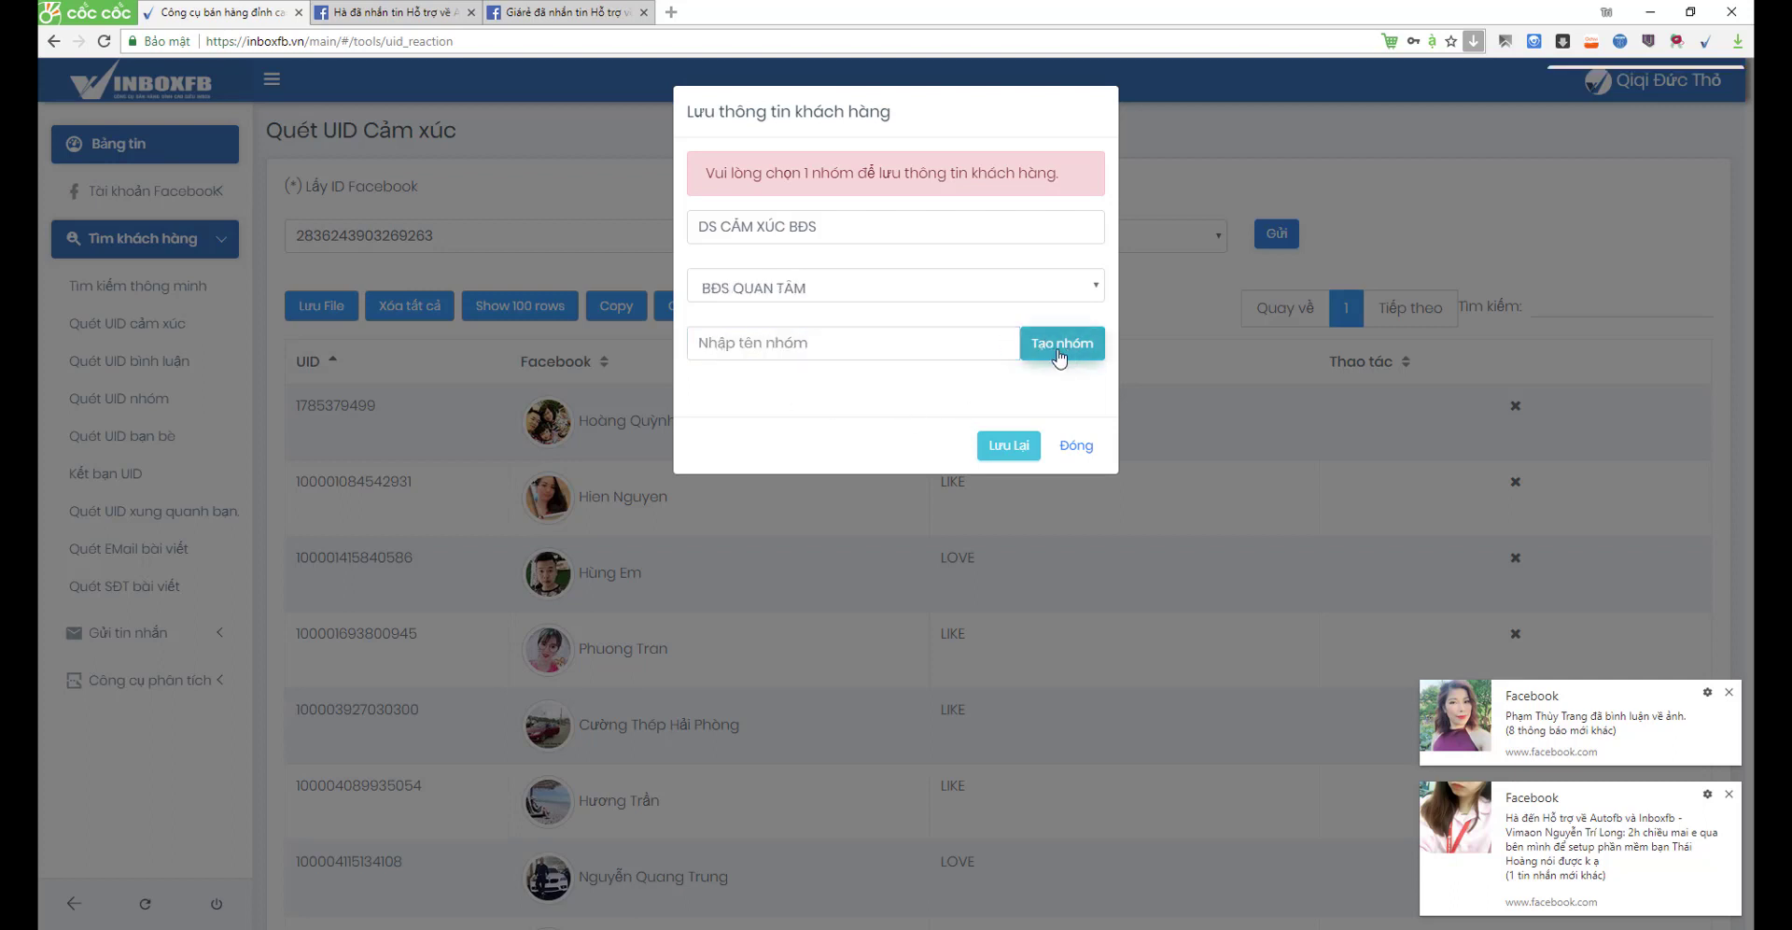
{"action": "left_click", "coordinate": [1012, 447]}
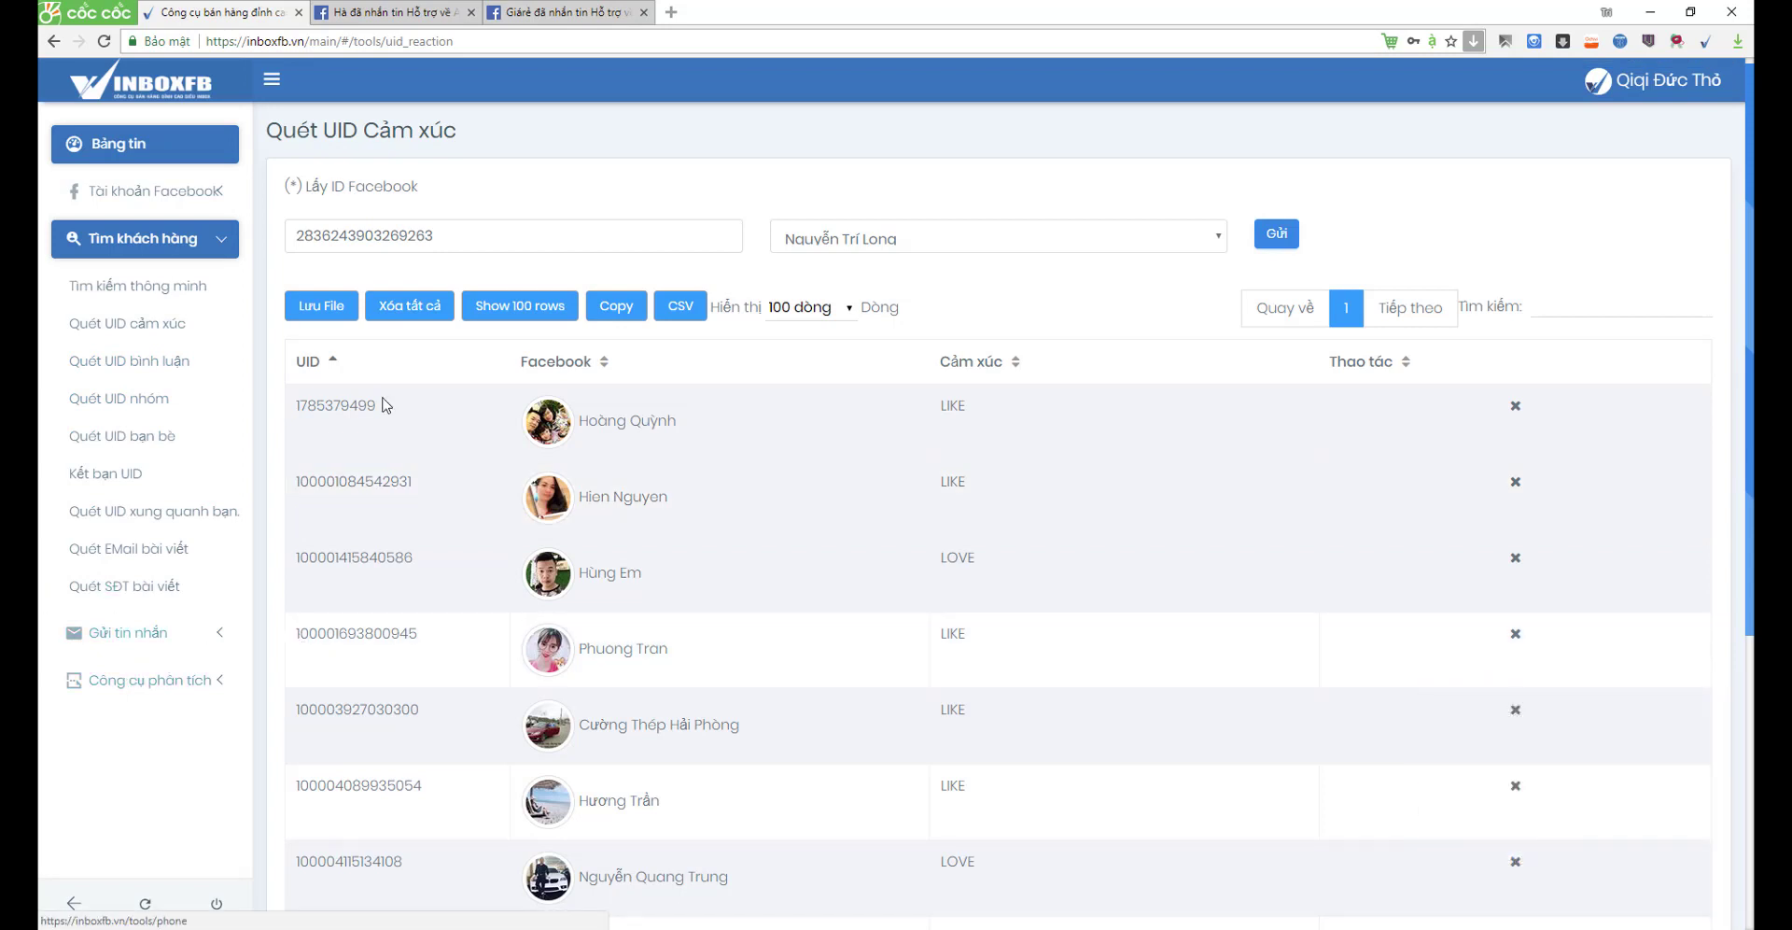
- Go to the Nhóm khách hàng list and open the BĐS QUAN TÂM group
{"action": "left_click", "coordinate": [128, 636]}
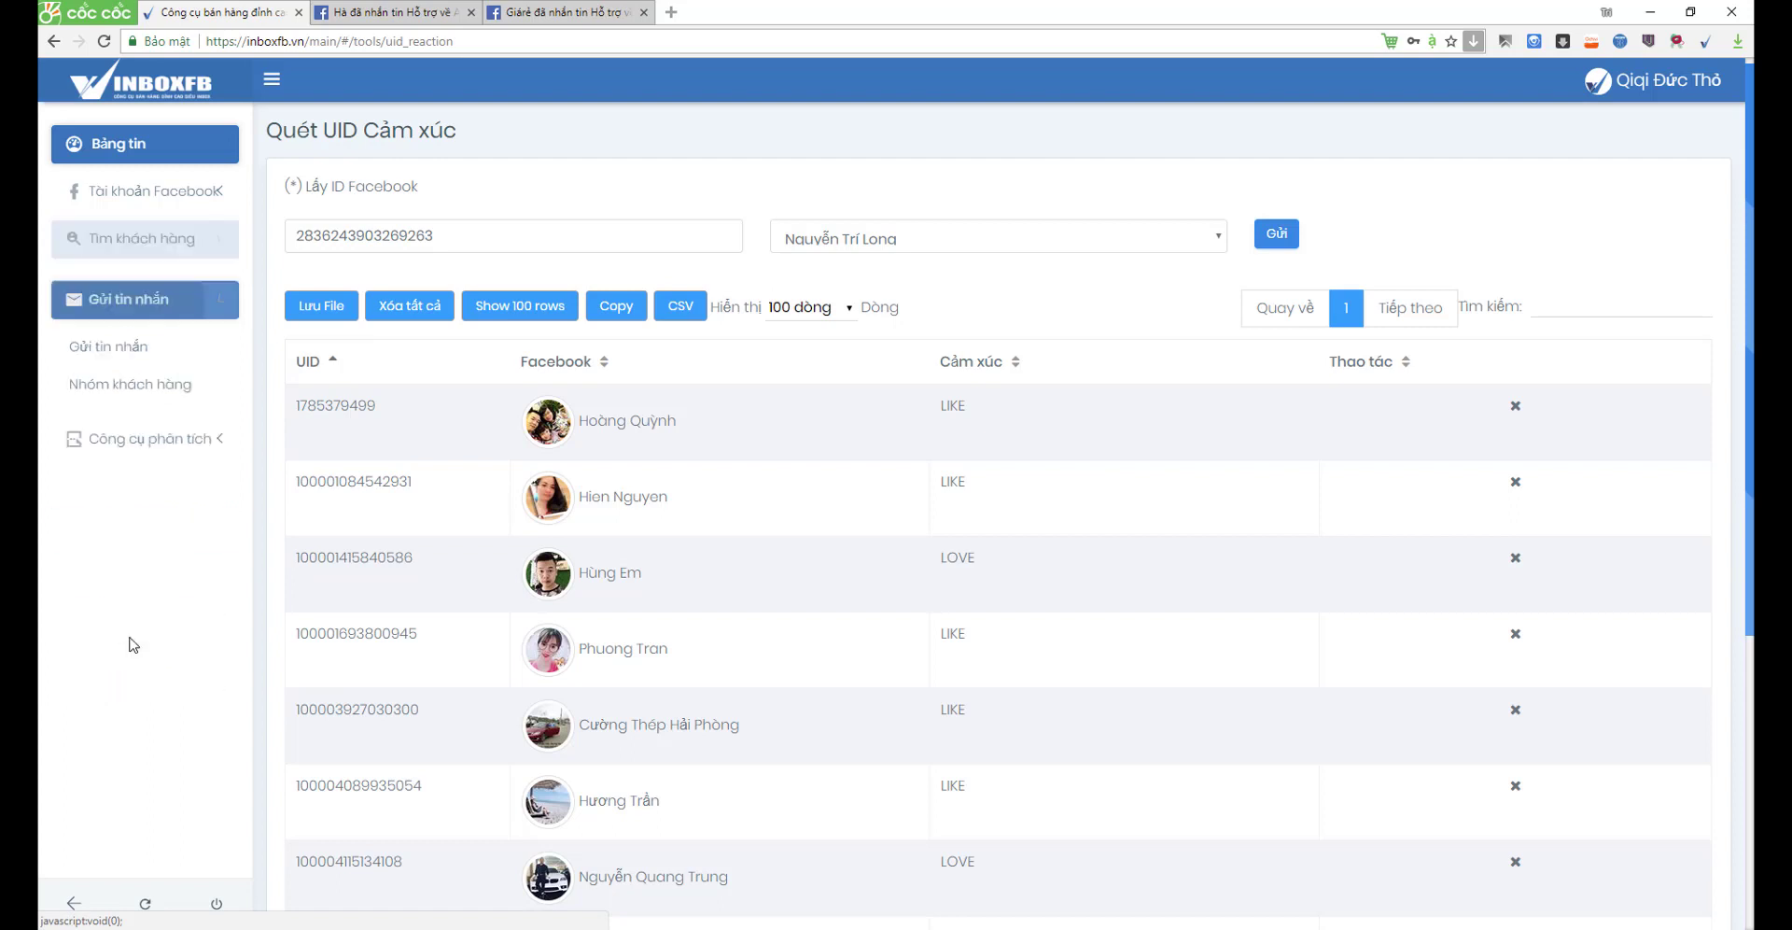
{"action": "left_click", "coordinate": [109, 383]}
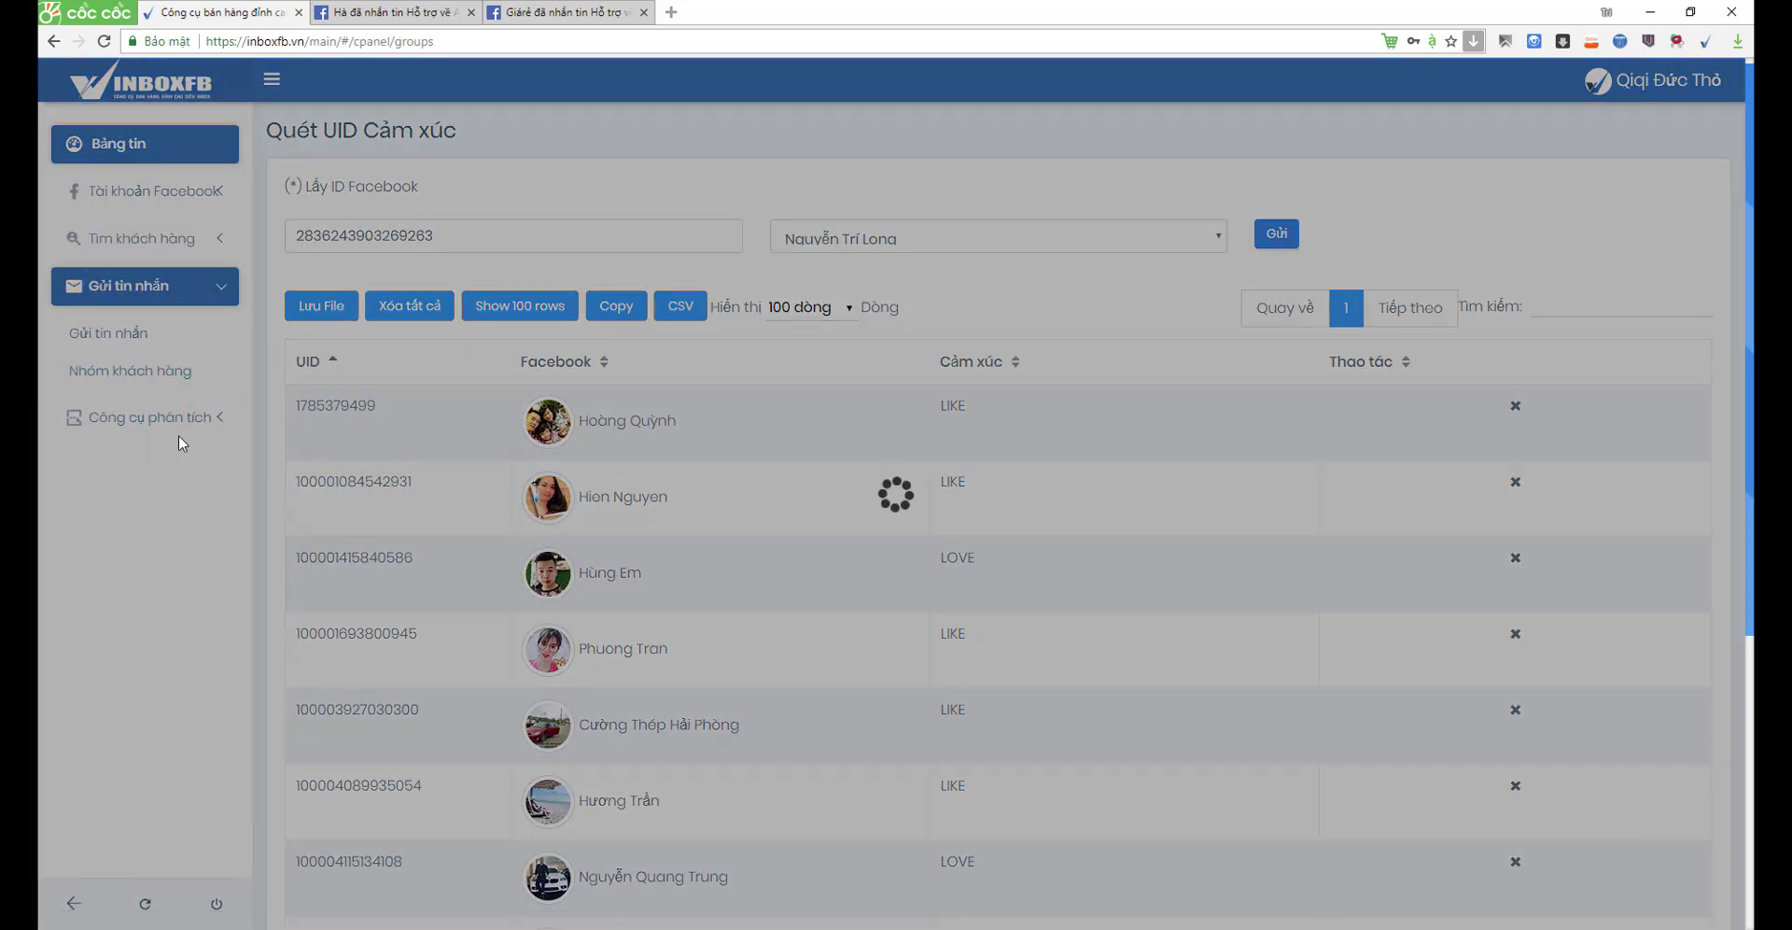
{"action": "scroll", "coordinate": [809, 434], "scroll_direction": "down", "scroll_amount": 1}
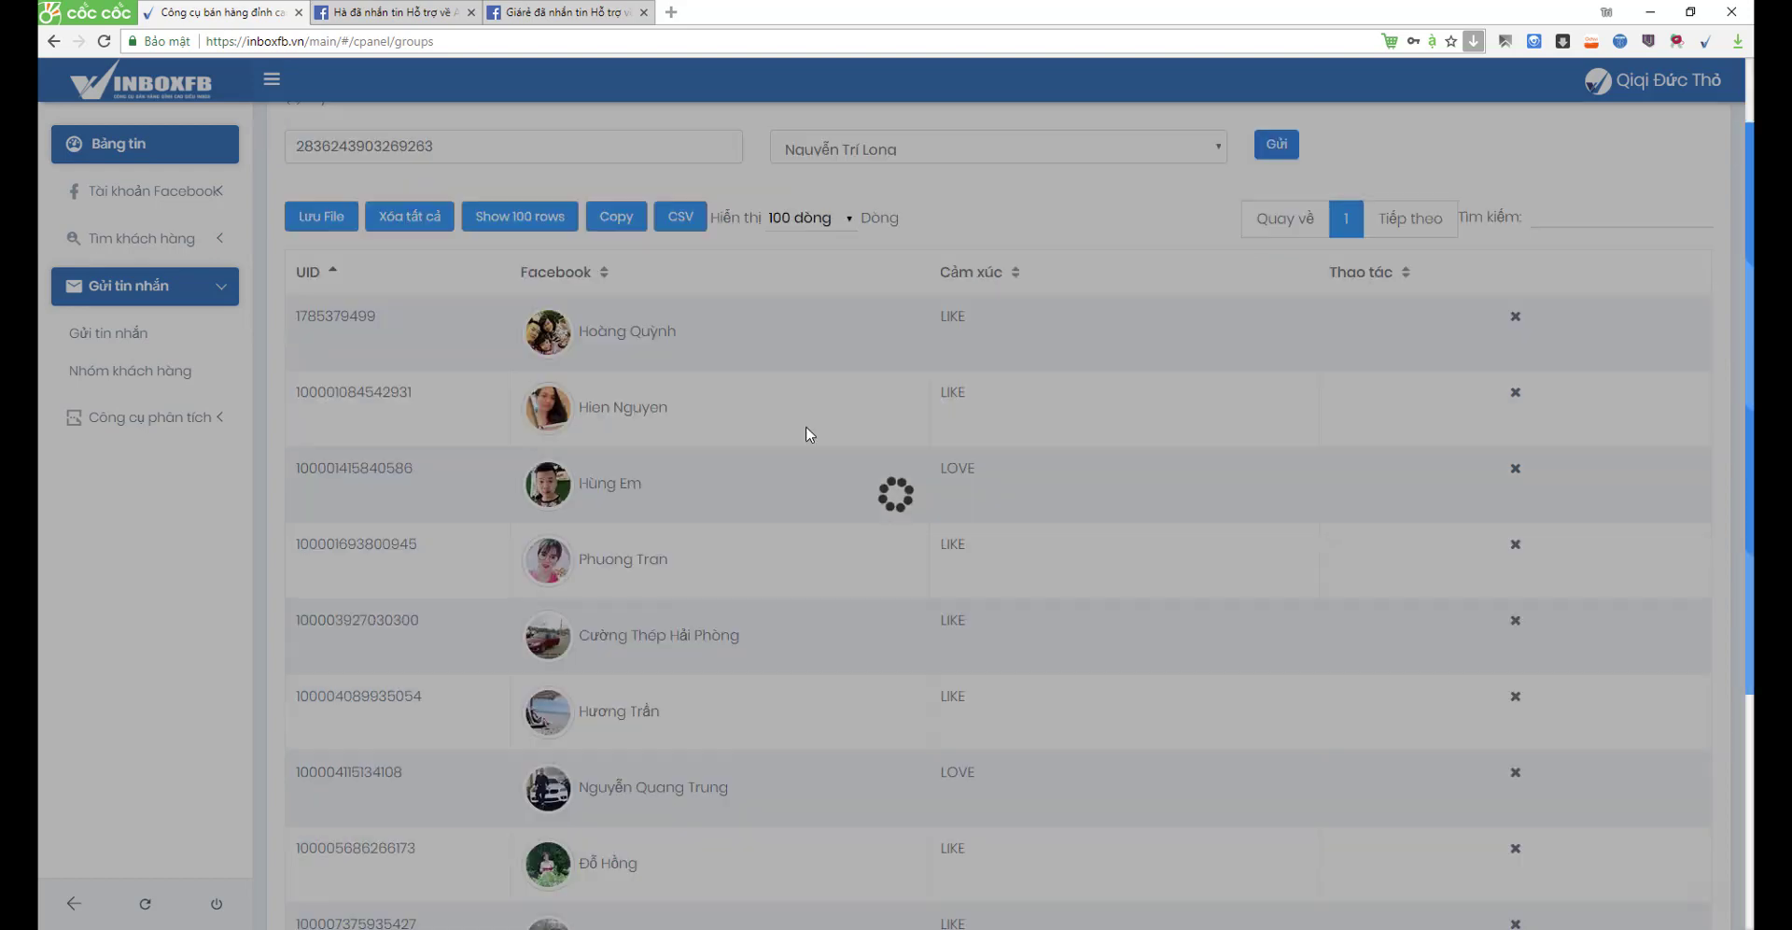
{"action": "scroll", "coordinate": [809, 434], "scroll_direction": "up", "scroll_amount": 1}
{"action": "left_click", "coordinate": [114, 366]}
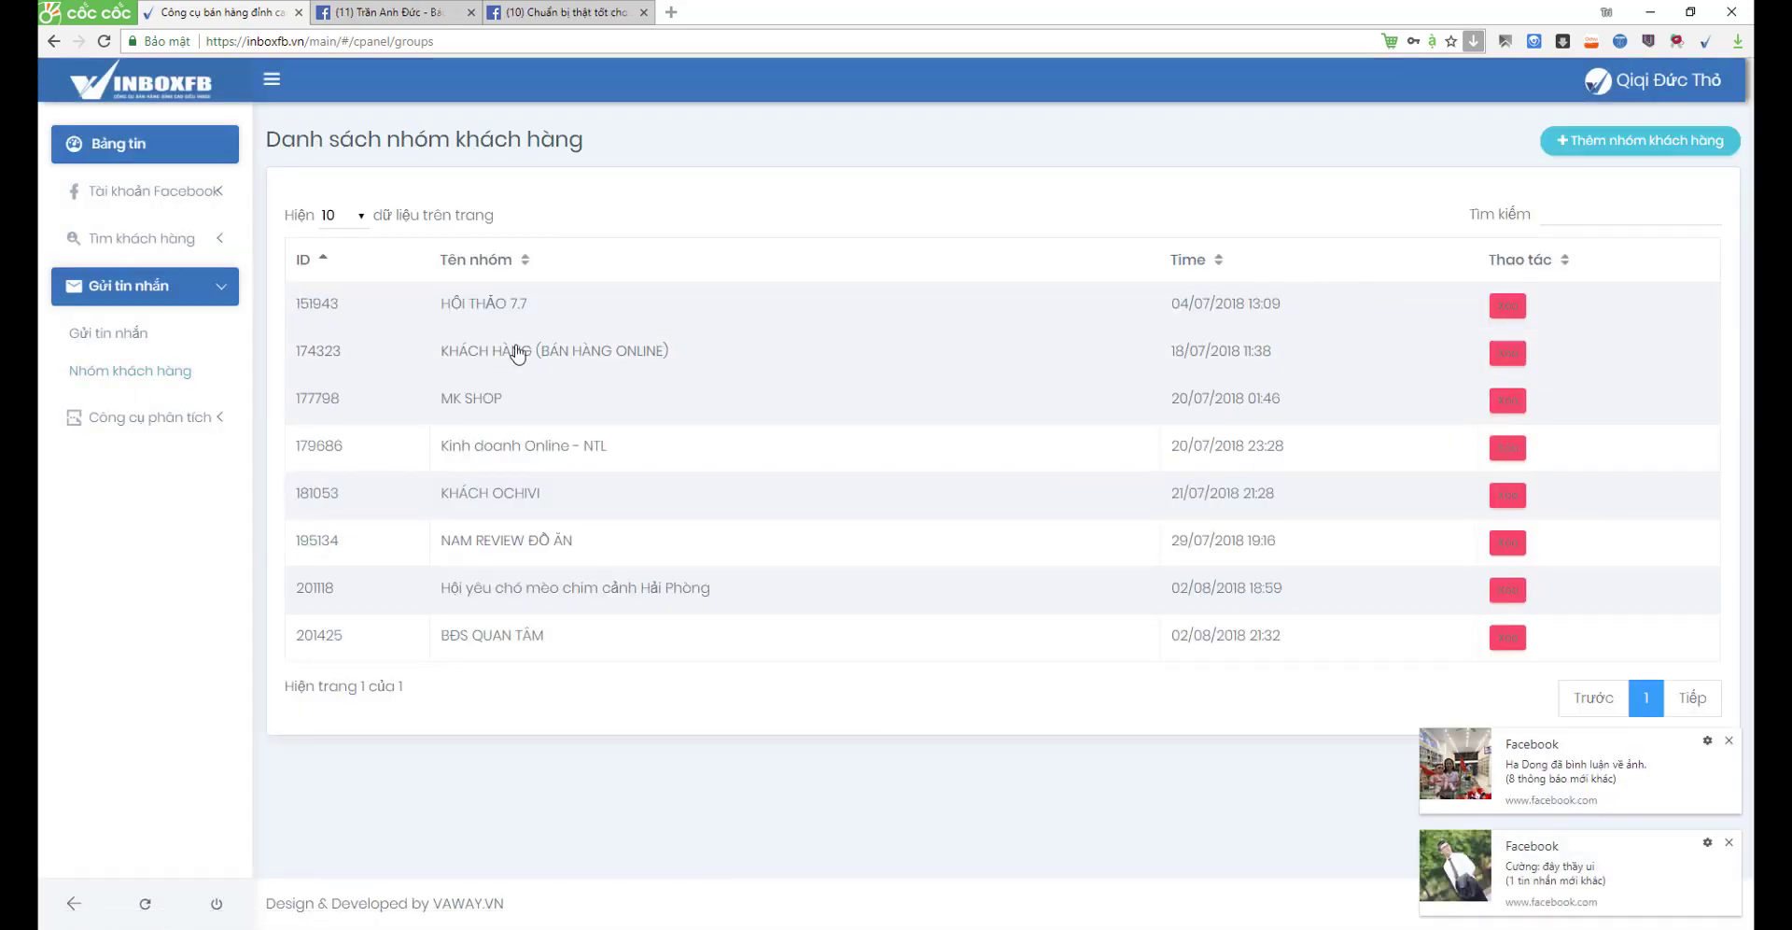
{"action": "left_click", "coordinate": [500, 639]}
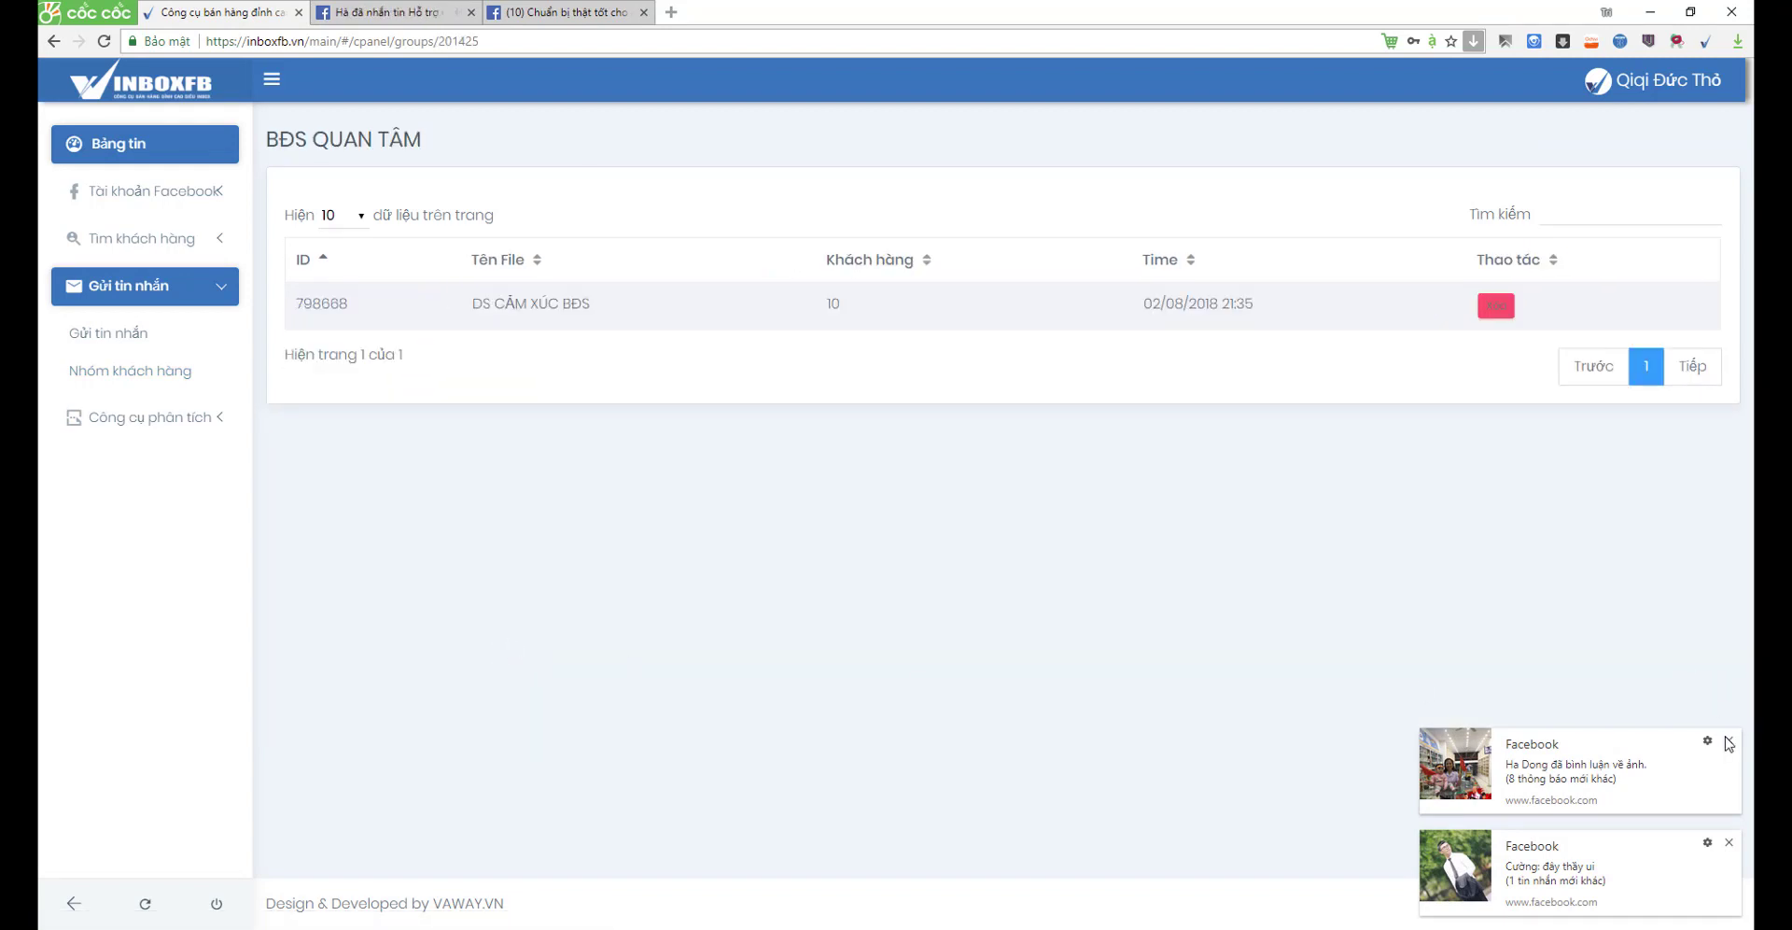
{"action": "left_click", "coordinate": [1728, 742]}
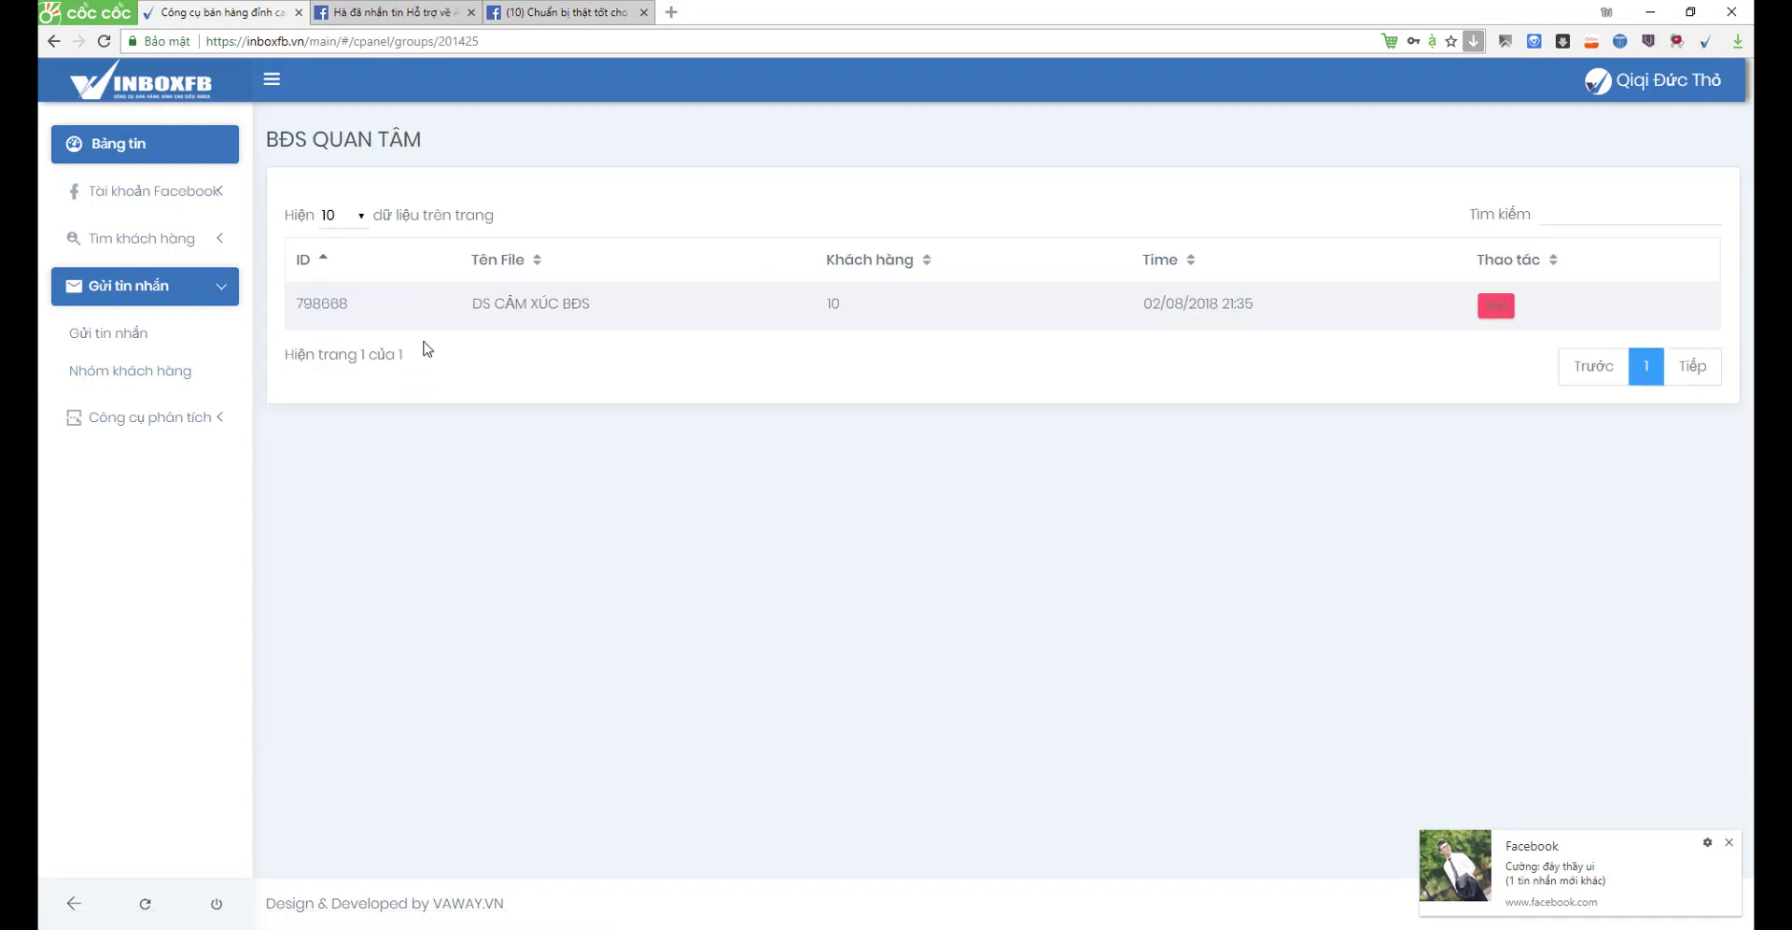
- Open the DS CẢM XÚC BĐS file and look through its saved customers and available actions
{"action": "left_click", "coordinate": [533, 306]}
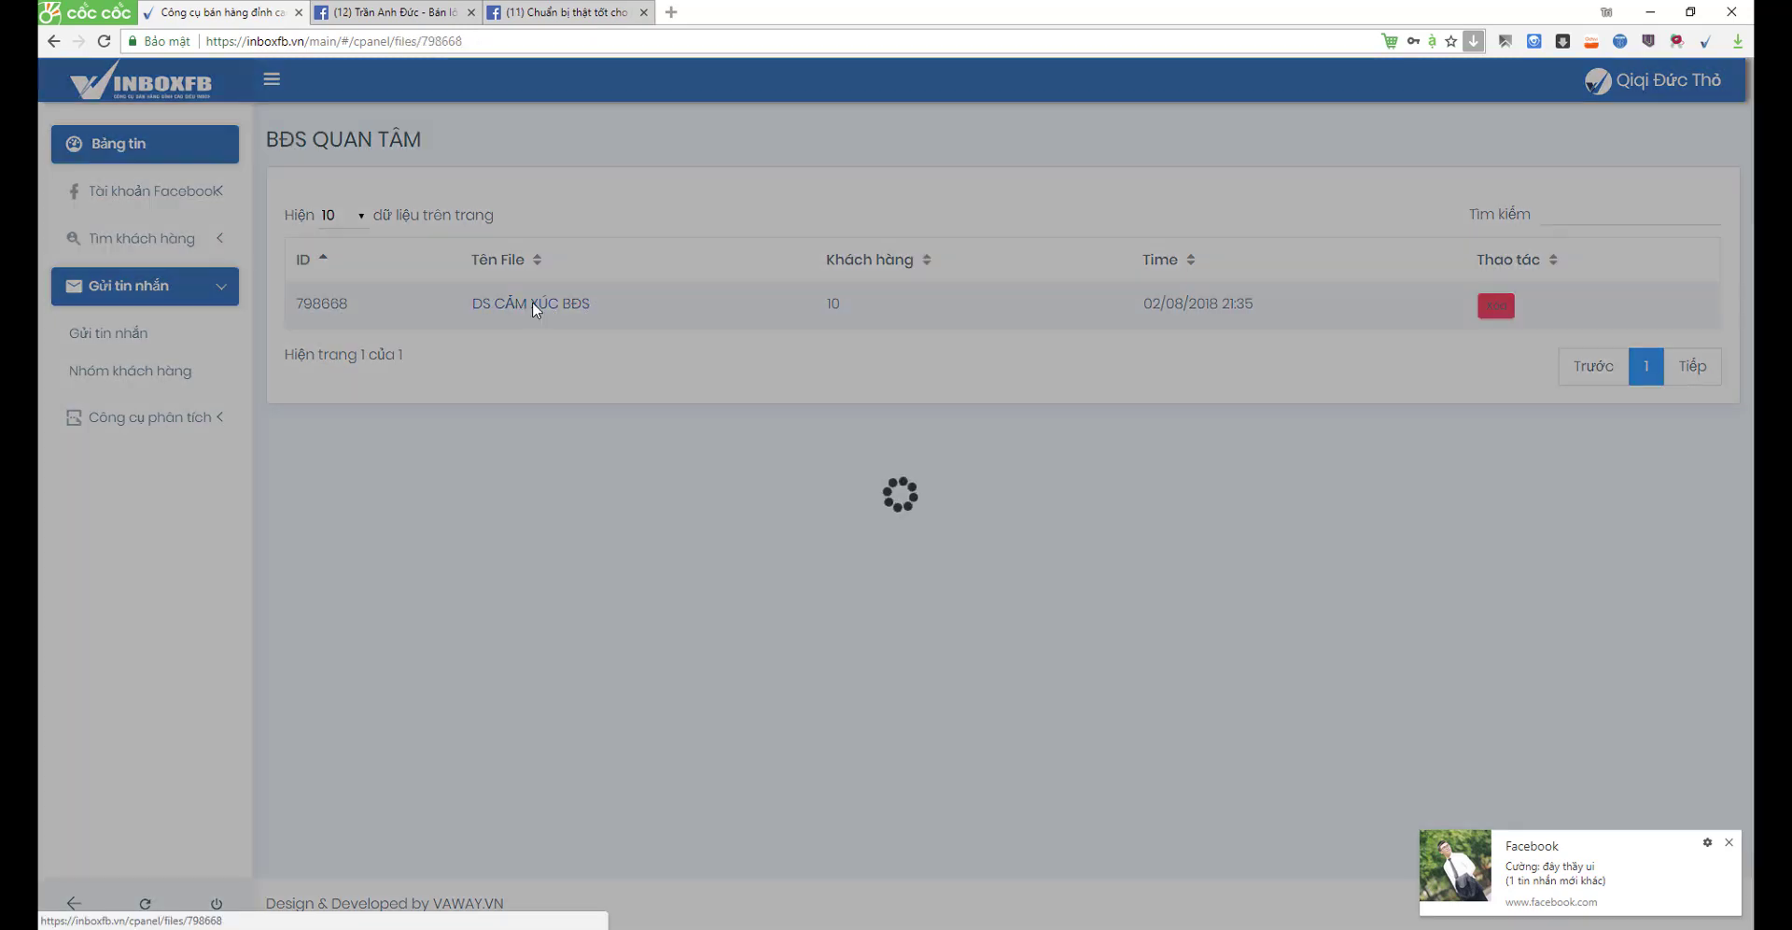
{"action": "scroll", "coordinate": [663, 372], "scroll_direction": "down", "scroll_amount": 5}
{"action": "scroll", "coordinate": [690, 383], "scroll_direction": "up", "scroll_amount": 5}
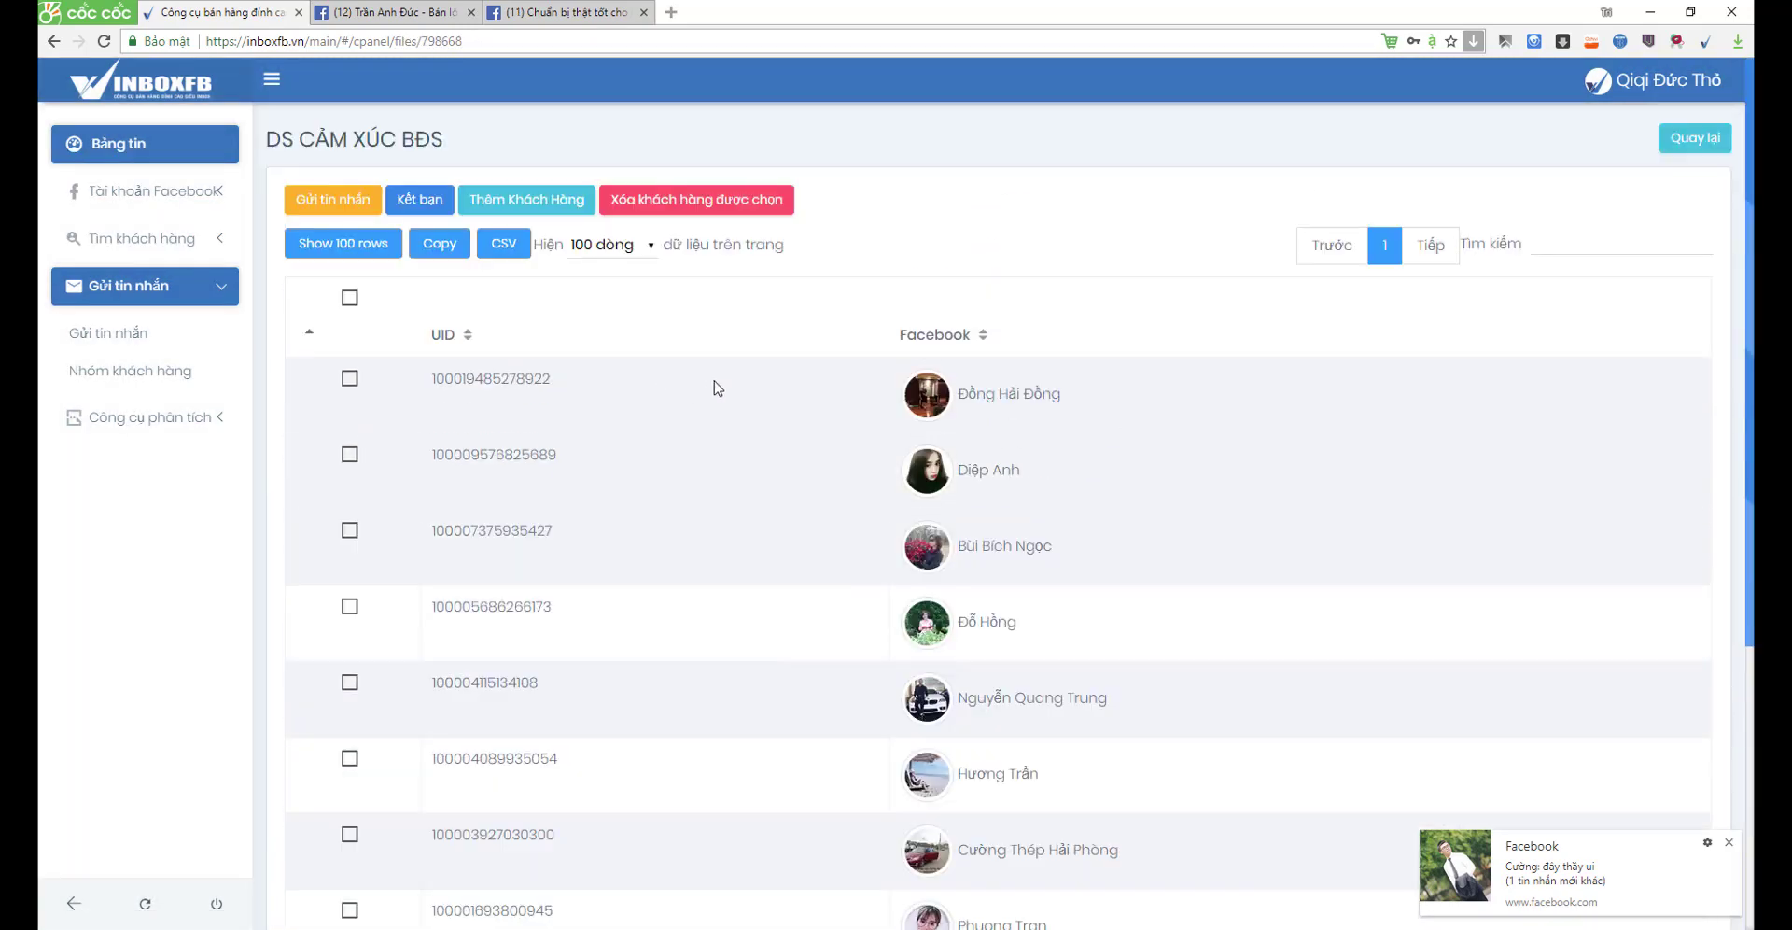
{"action": "scroll", "coordinate": [715, 387], "scroll_direction": "down", "scroll_amount": 1}
{"action": "scroll", "coordinate": [712, 388], "scroll_direction": "up", "scroll_amount": 1}
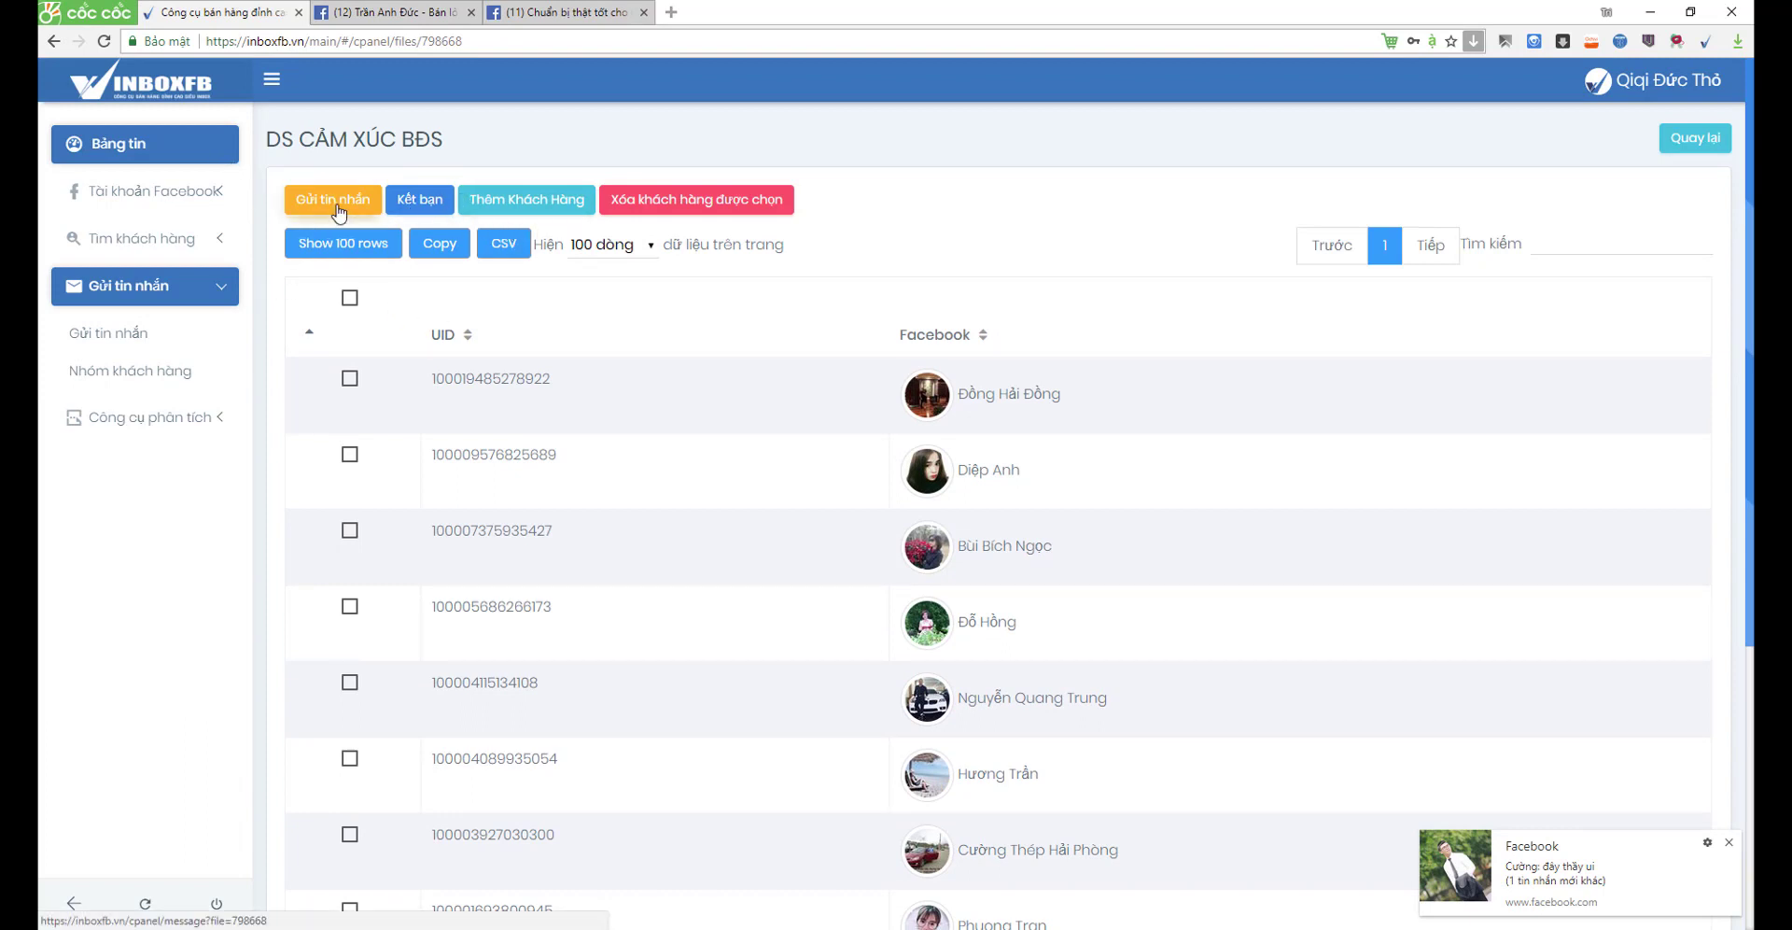
- View the Kết bạn page for the file's customers, return to the file and open its Gửi tin nhắn page
{"action": "left_click", "coordinate": [423, 203]}
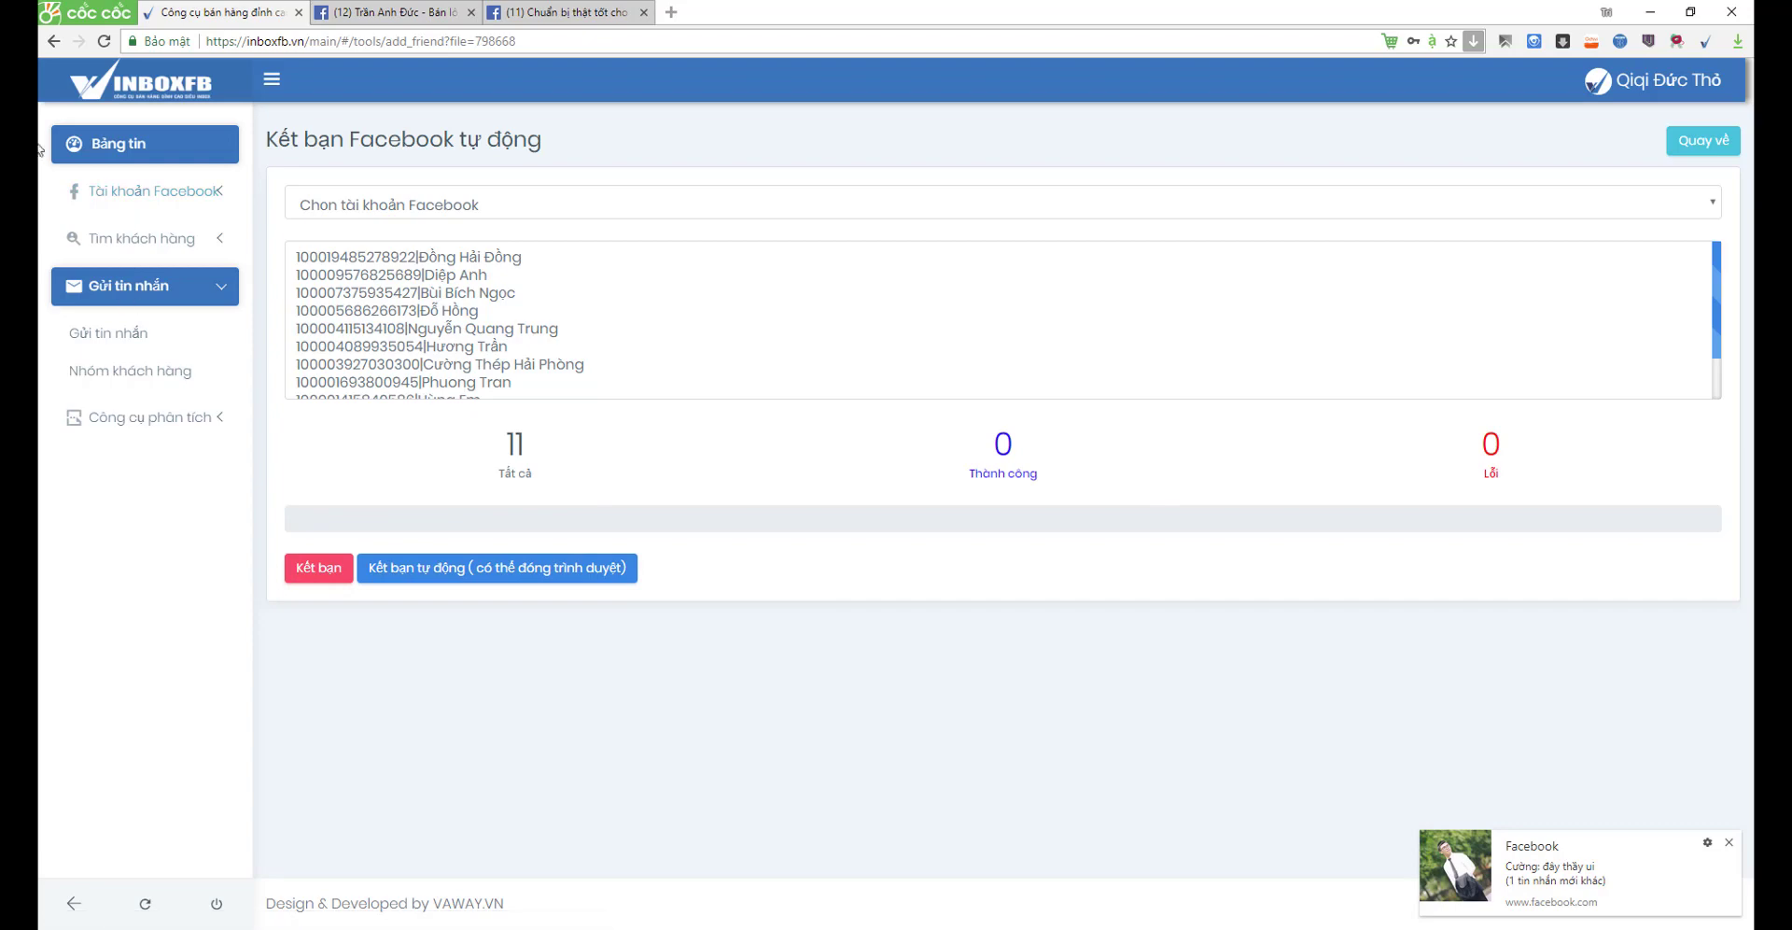
{"action": "left_click", "coordinate": [45, 49]}
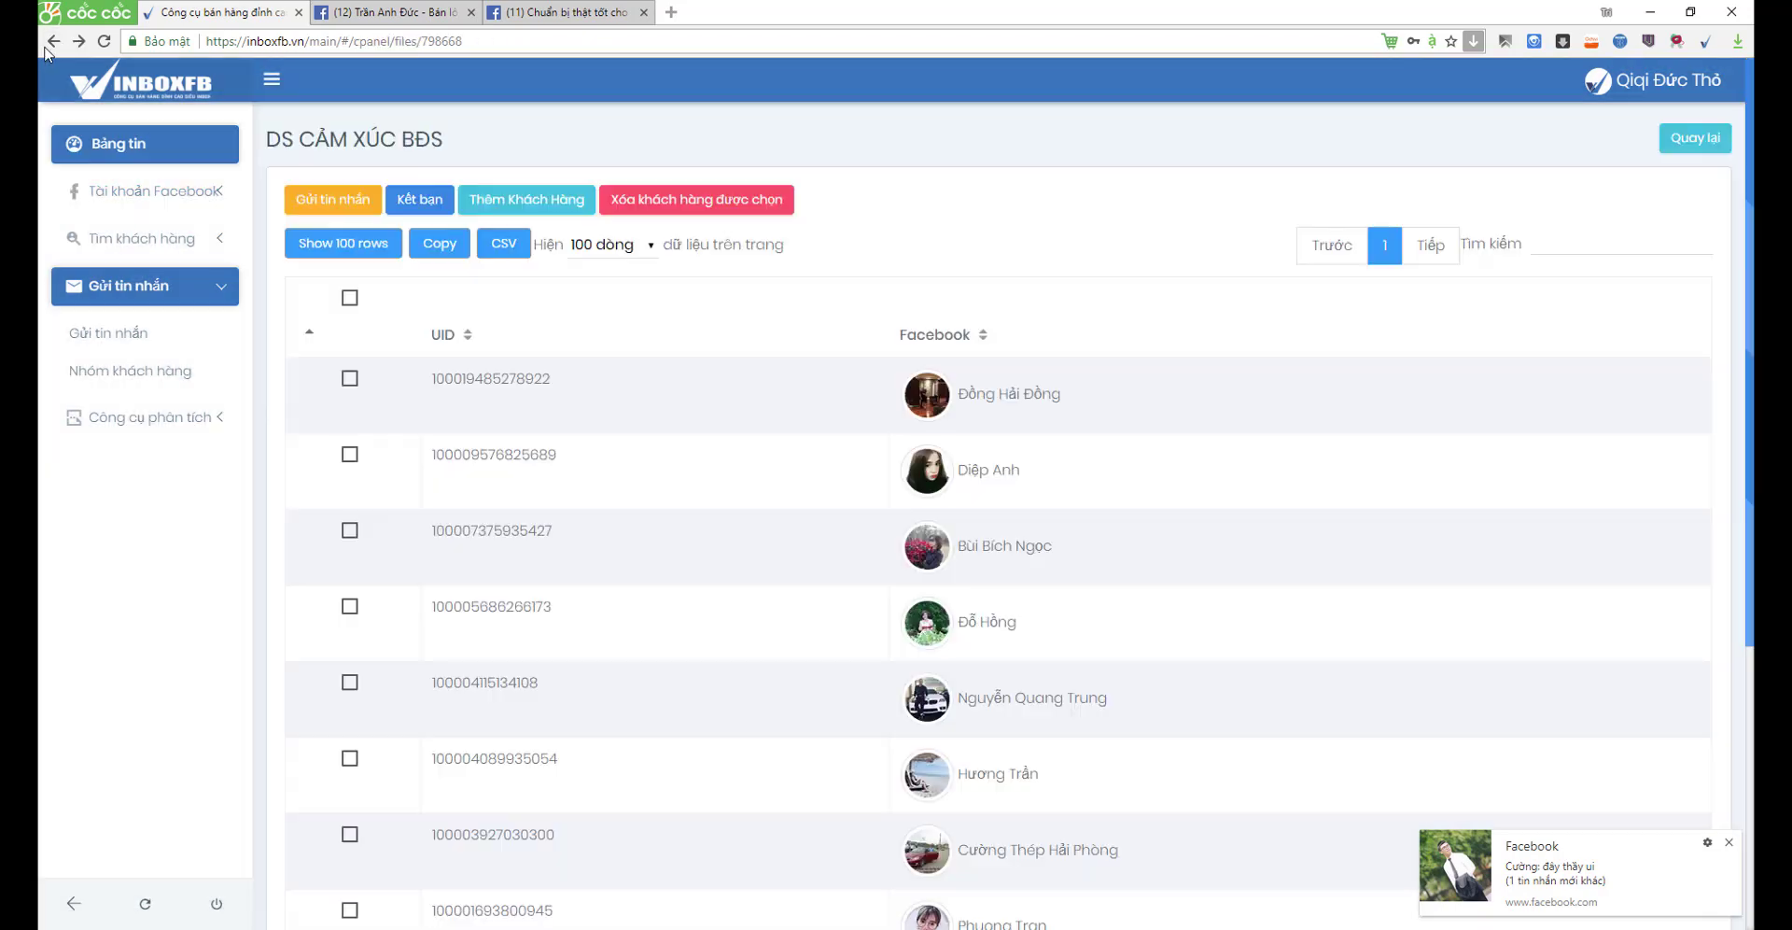
{"action": "left_click", "coordinate": [313, 211]}
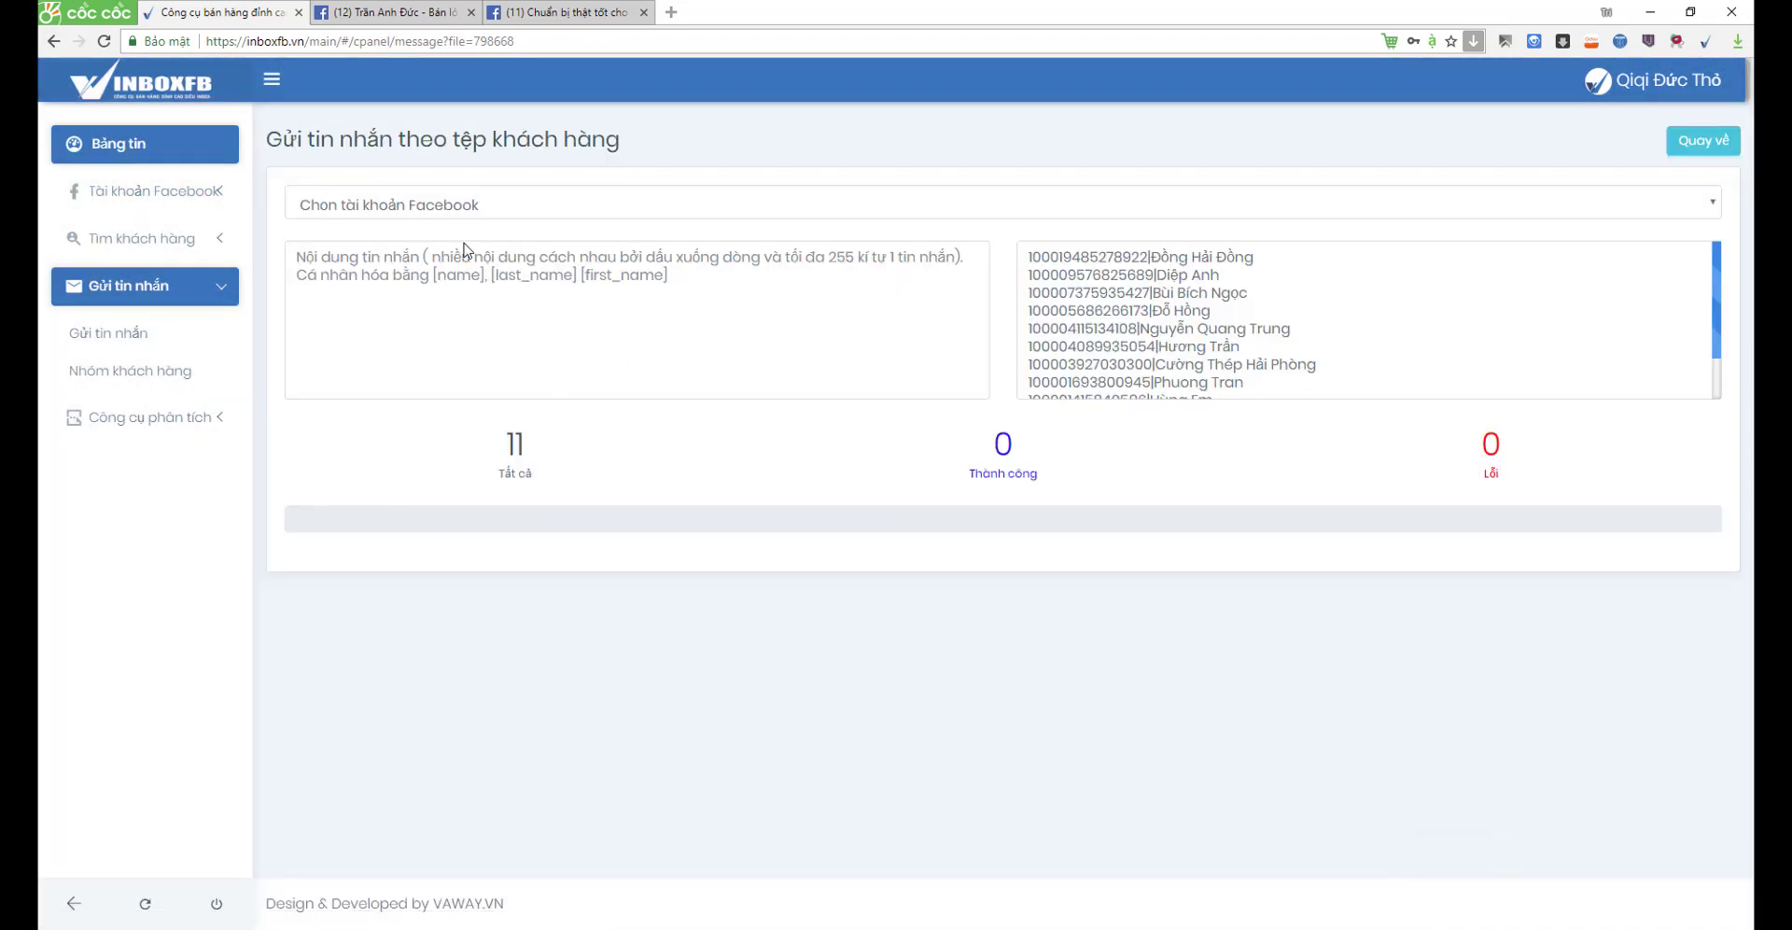
- Write the first message variant as "Chào bạn, chúc bạn buổi sáng vui vẻ" in the message content
{"action": "left_click", "coordinate": [663, 277]}
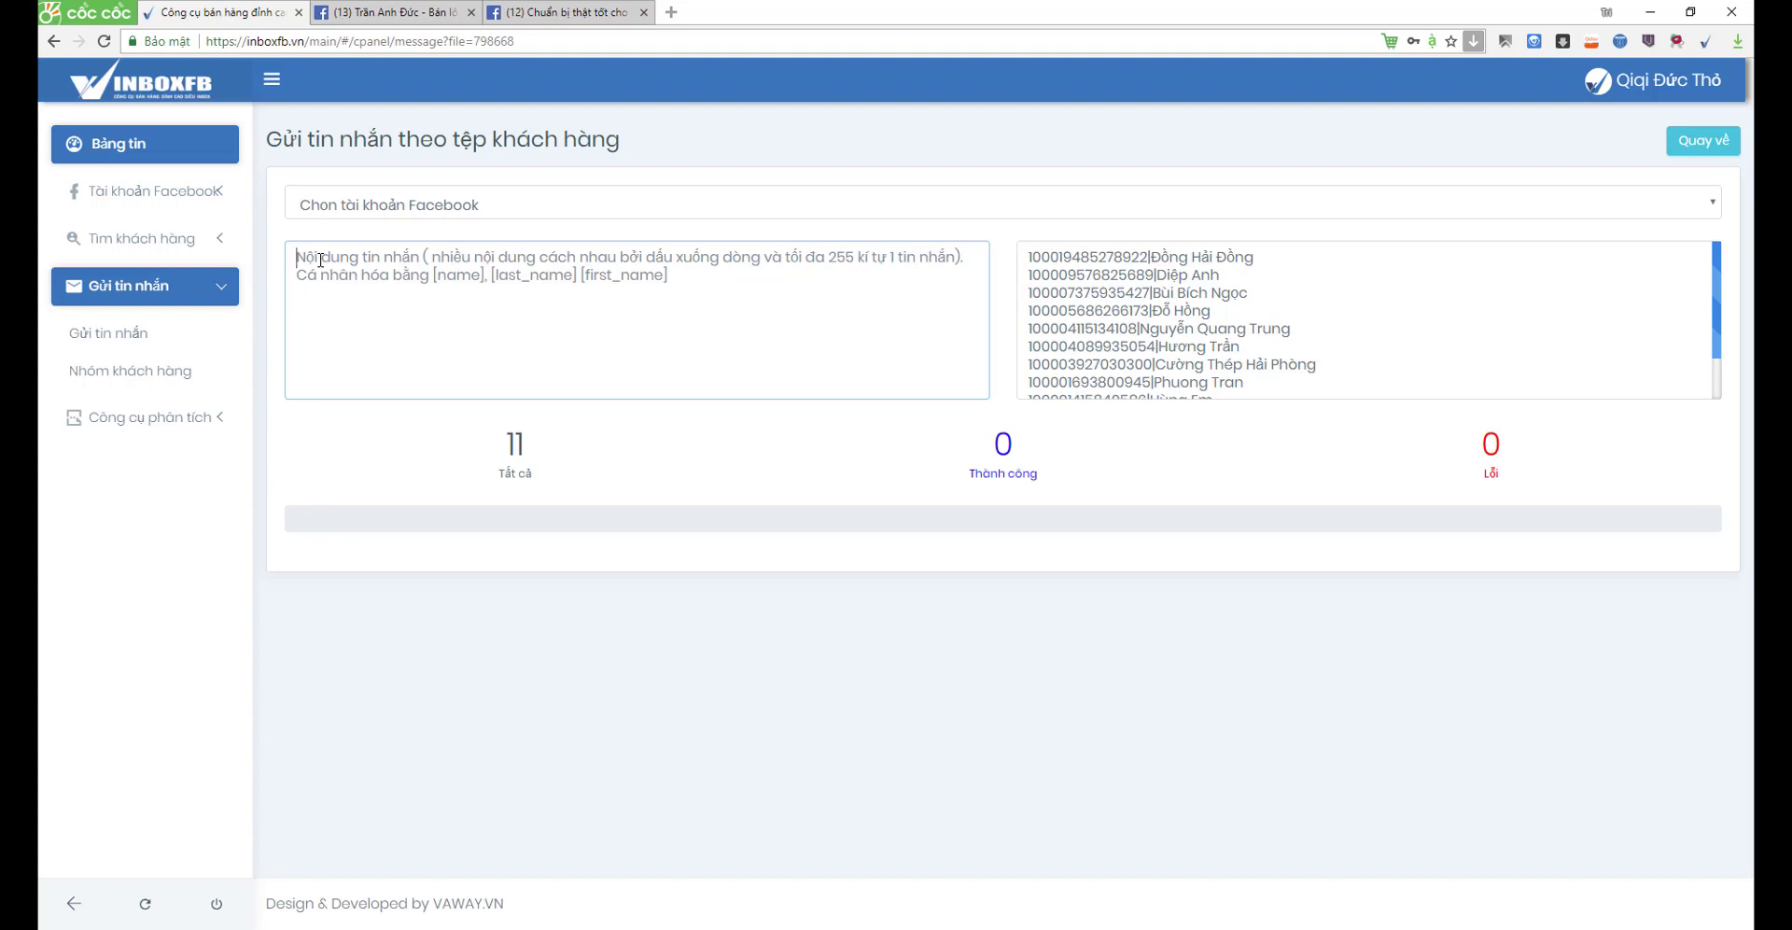
{"action": "type", "text": "Chao ban, "}
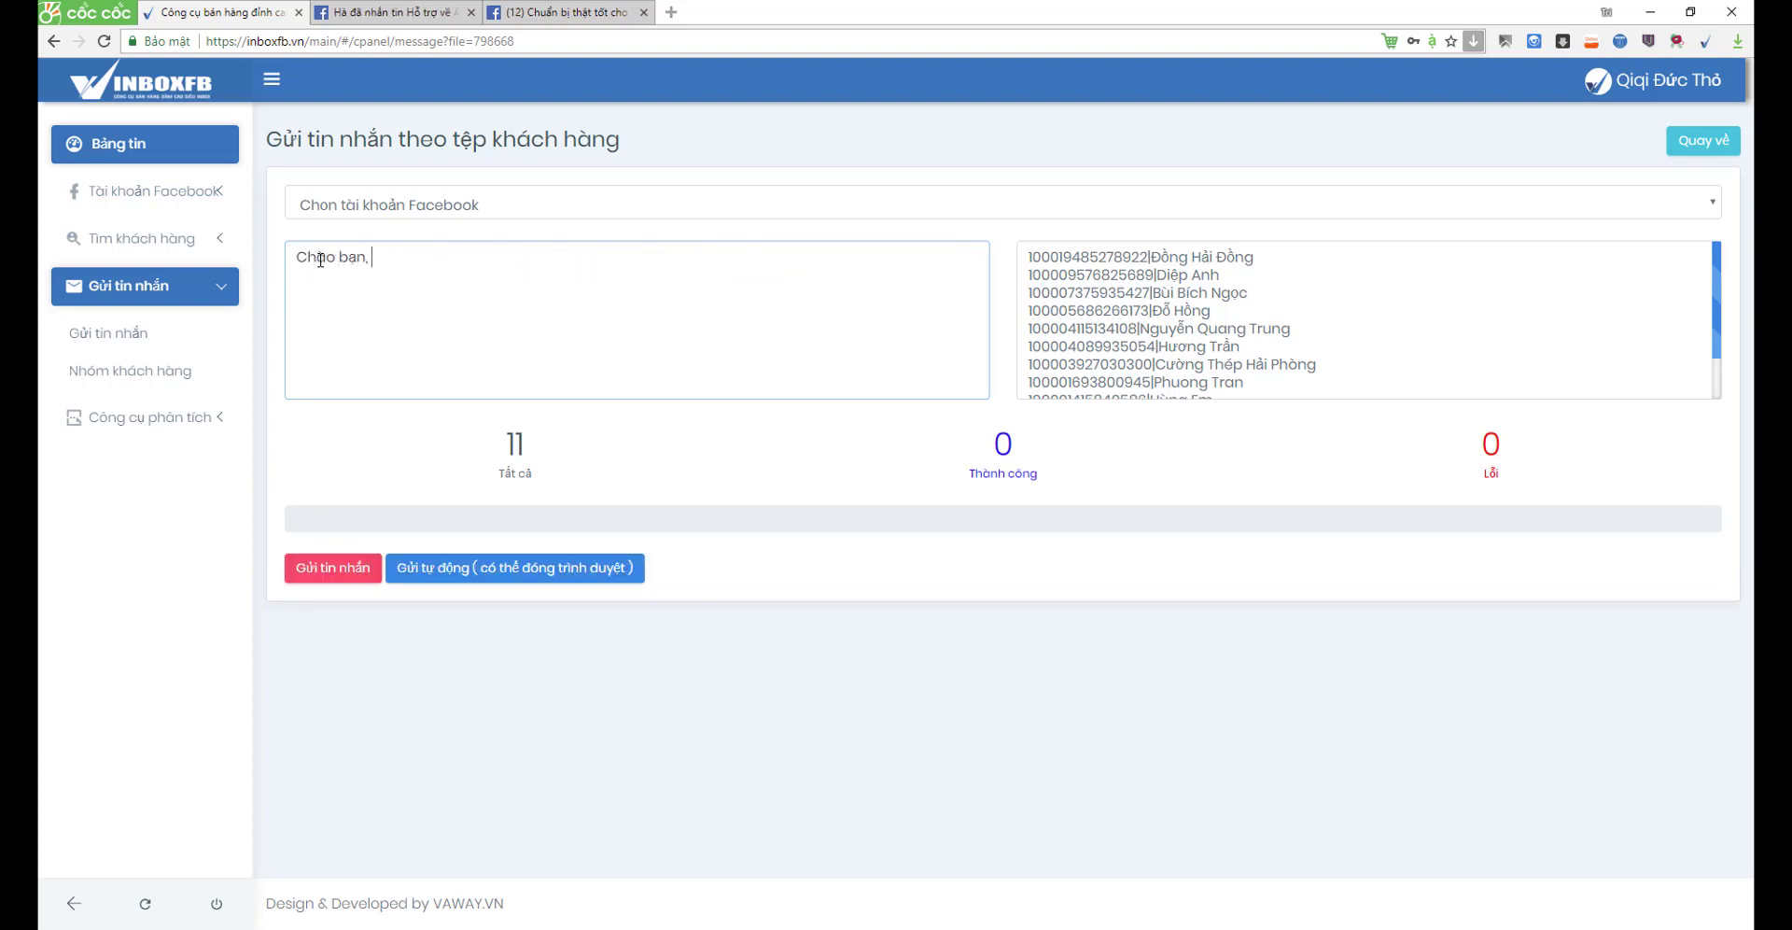
{"action": "type", "text": "chúc bạn buoir s"}
{"action": "key", "text": "BackSpace"}
{"action": "key", "text": "BackSpace"}
{"action": "key", "text": "BackSpace"}
{"action": "type", "text": "o sáng vu"}
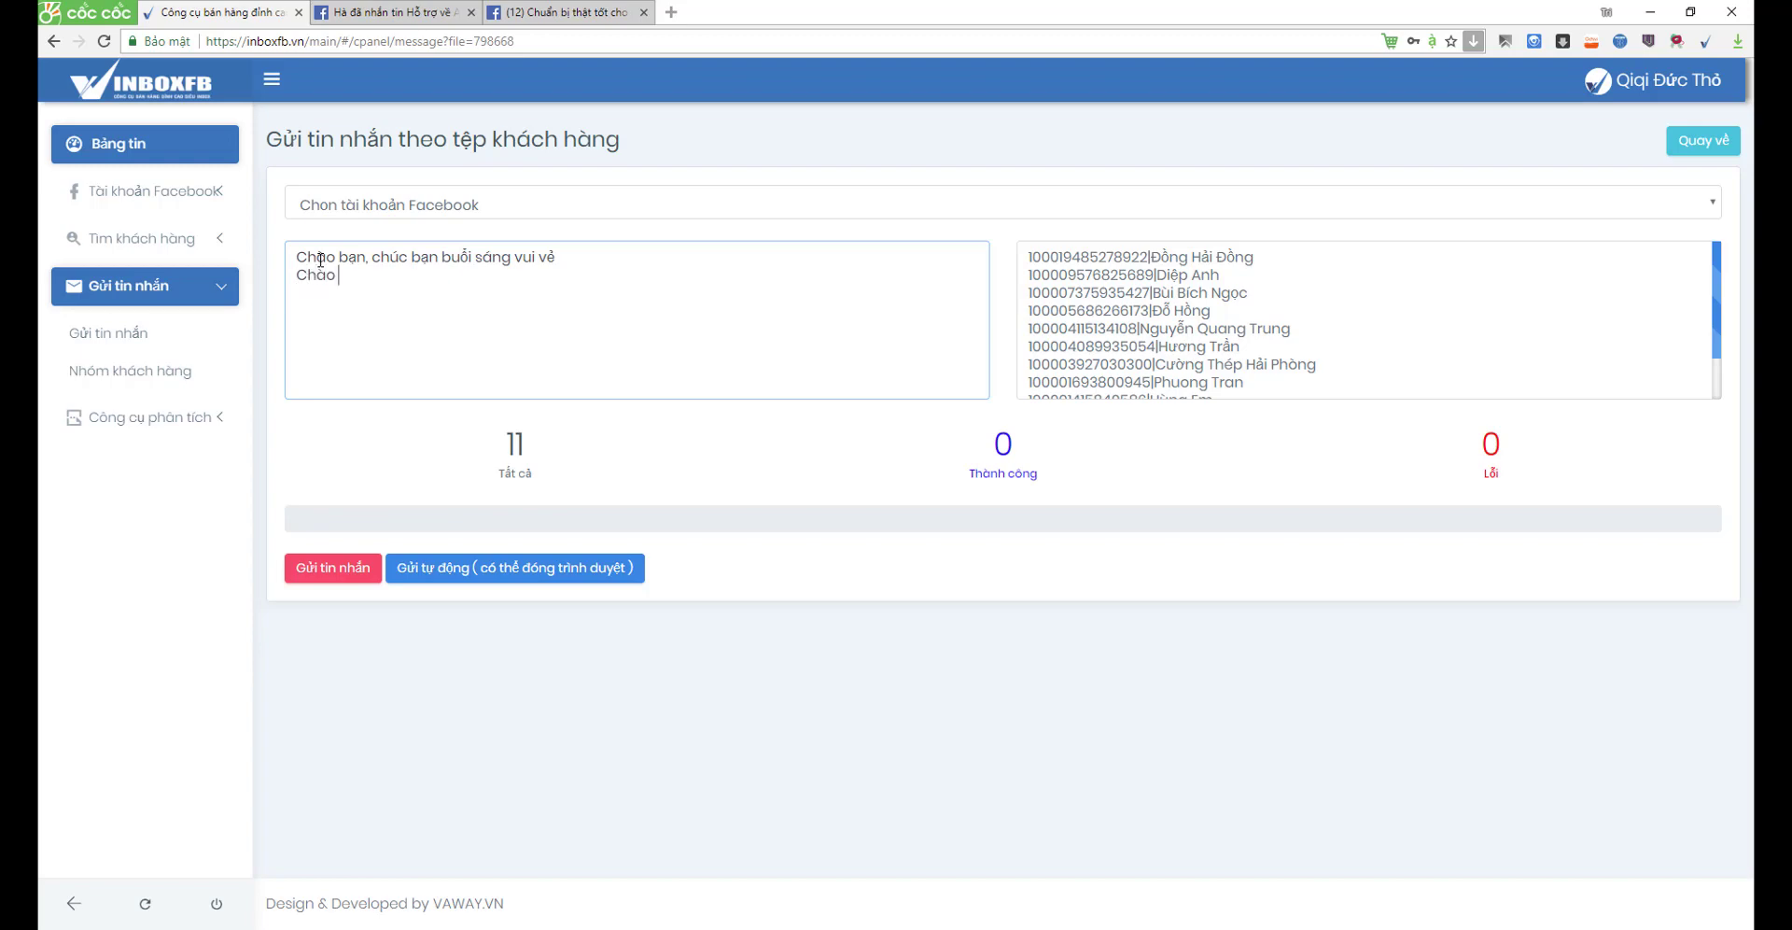
{"action": "type", "text": "i vẻ"}
- Add a second message variant on a new line: "Chào [name], sáng nay trời mưa, bạn đi làm nhớ mặc áo mưa nhé."
{"action": "key", "text": "Return"}
{"action": "type", "text": "Chào [name]"}
{"action": "type", "text": ", sang "}
{"action": "type", "text": "nay trời mu"}
{"action": "type", "text": "a"}
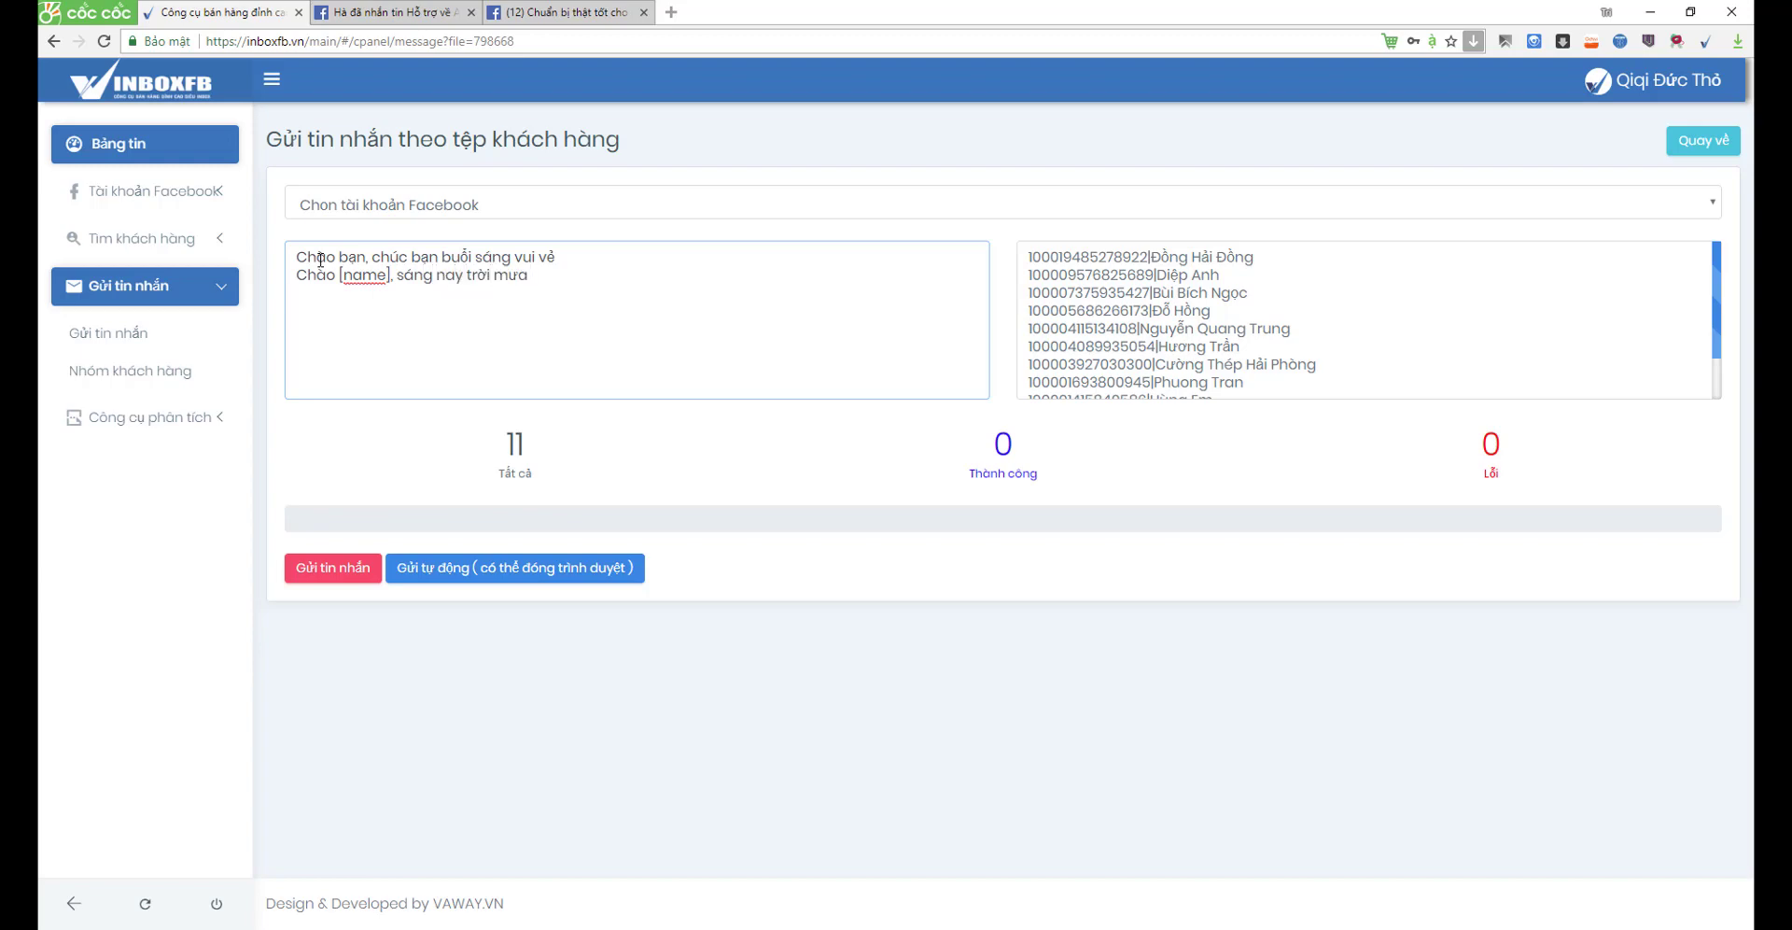
{"action": "type", "text": ", bạn đi làm nhớ mặc áo mưa nhé."}
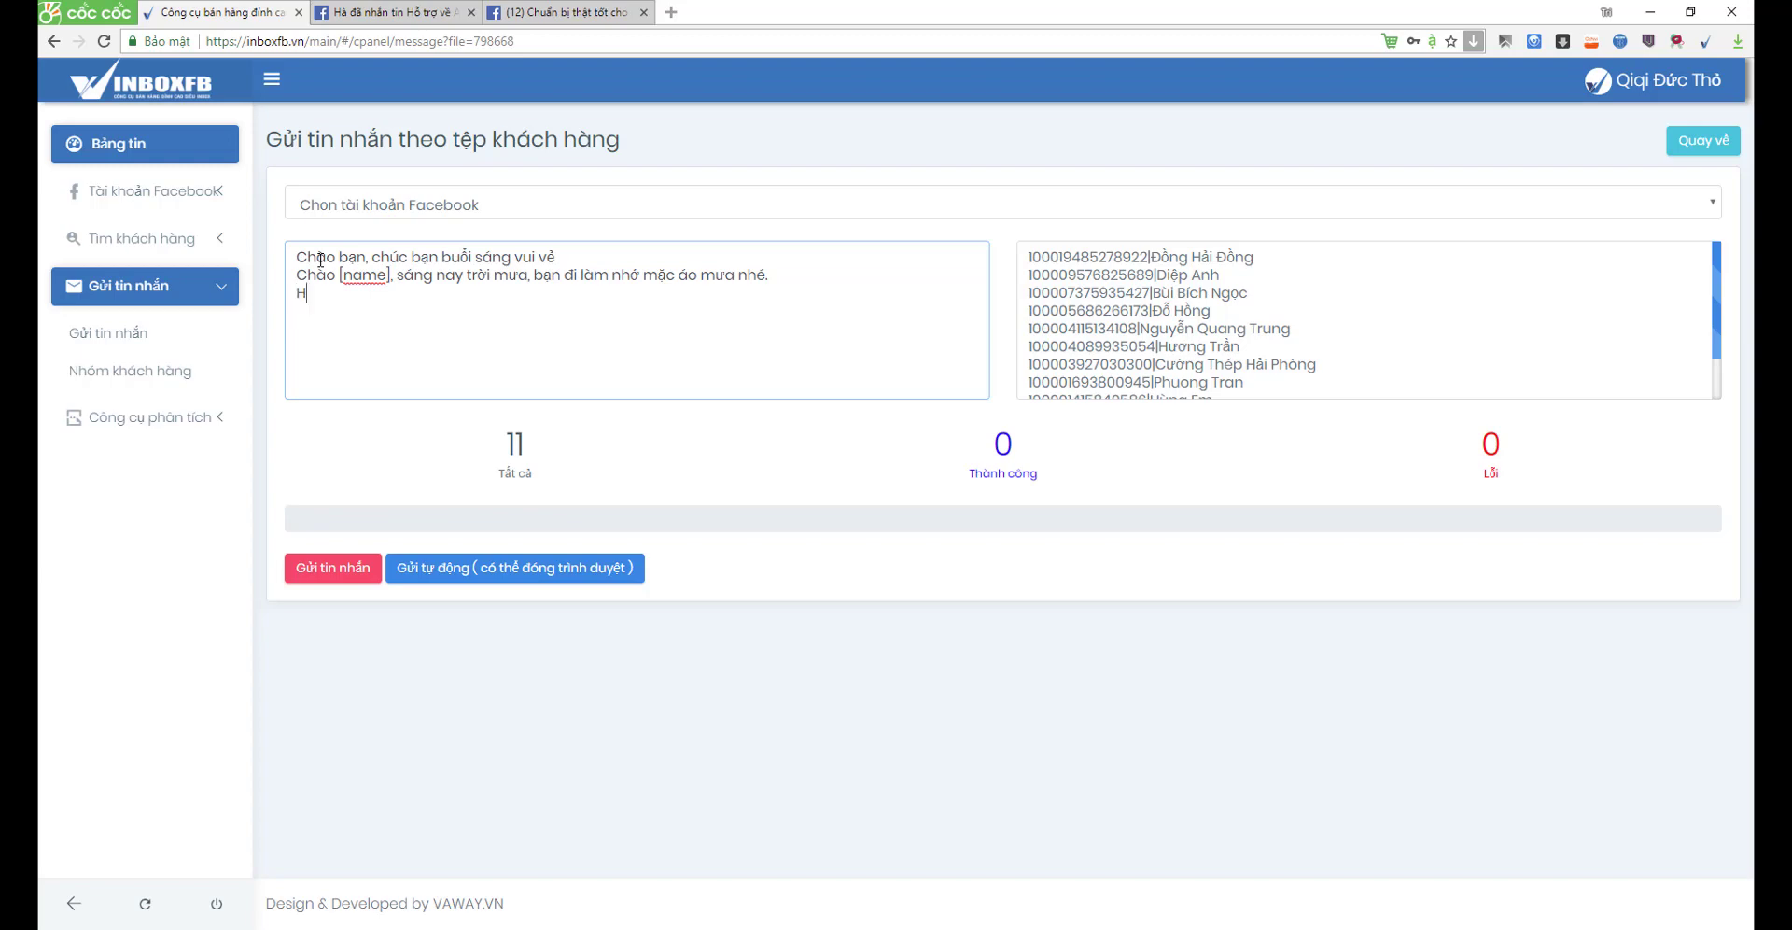
- Add a third message variant on its own line: "Hello, ngày mới năng lượng nhé."
{"action": "key", "text": "BackSpace"}
{"action": "key", "text": "BackSpace"}
{"action": "type", "text": "el"}
{"action": "type", "text": "lo, ngay"}
{"action": "type", "text": "s nắng"}
{"action": "key", "text": "BackSpace"}
{"action": "key", "text": "BackSpace"}
{"action": "type", "text": "wng"}
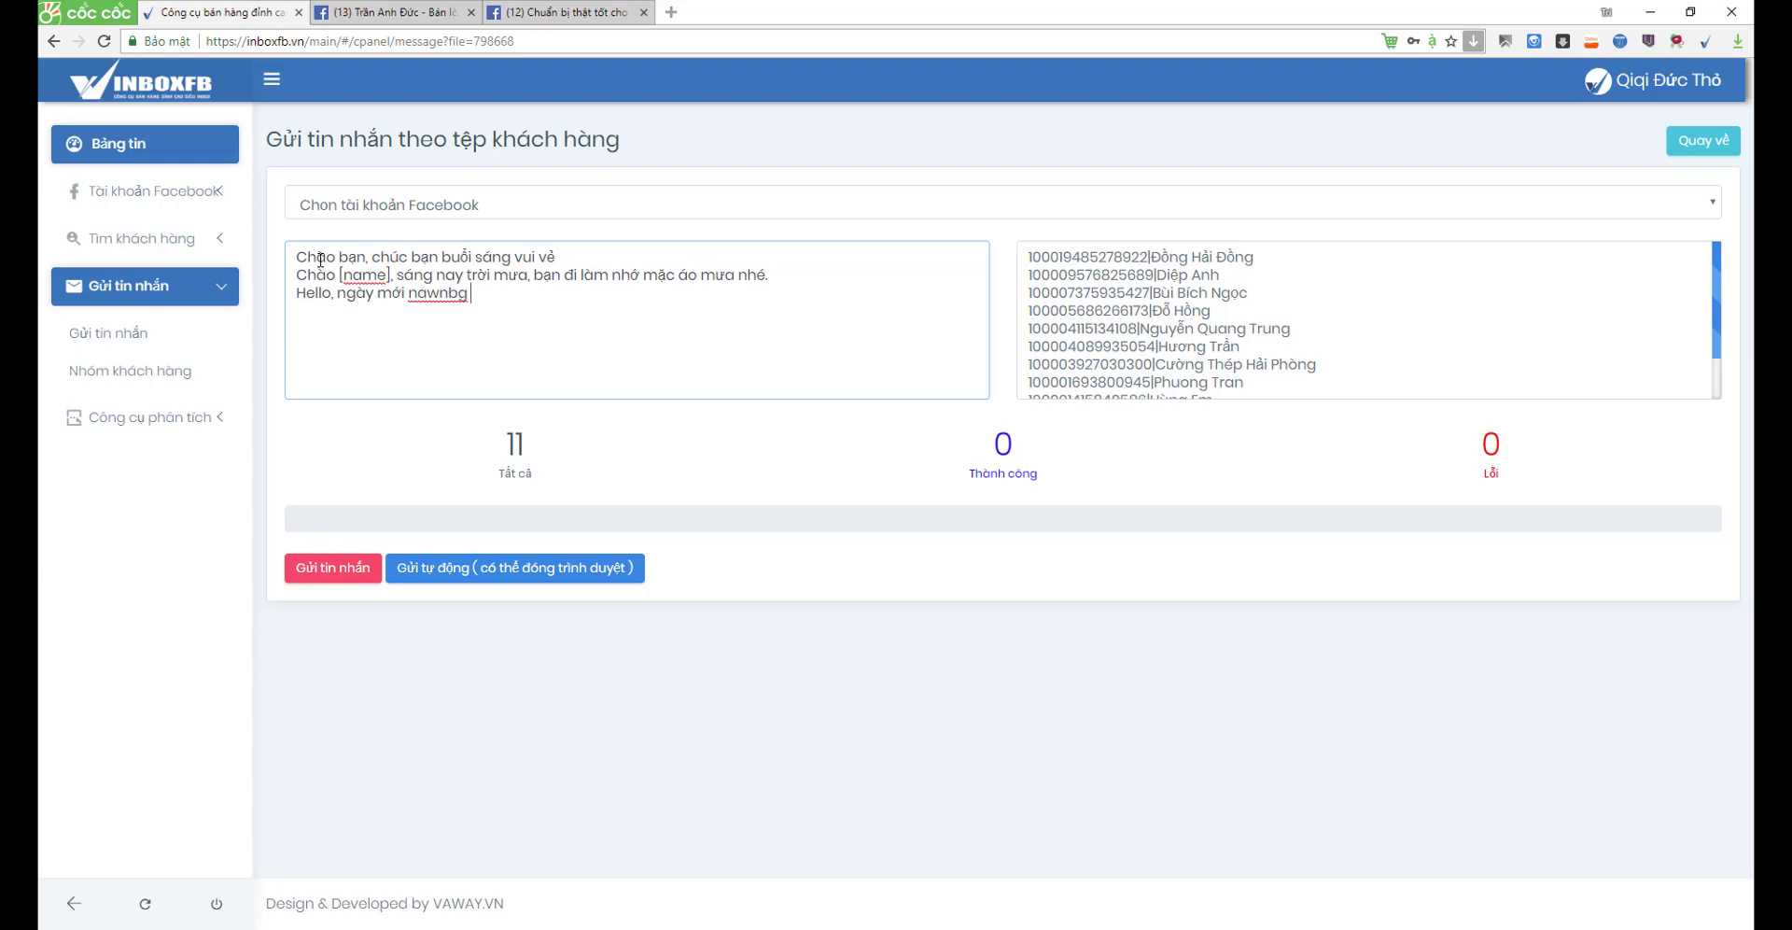
{"action": "key", "text": "BackSpace"}
{"action": "type", "text": "ng lượng nhé."}
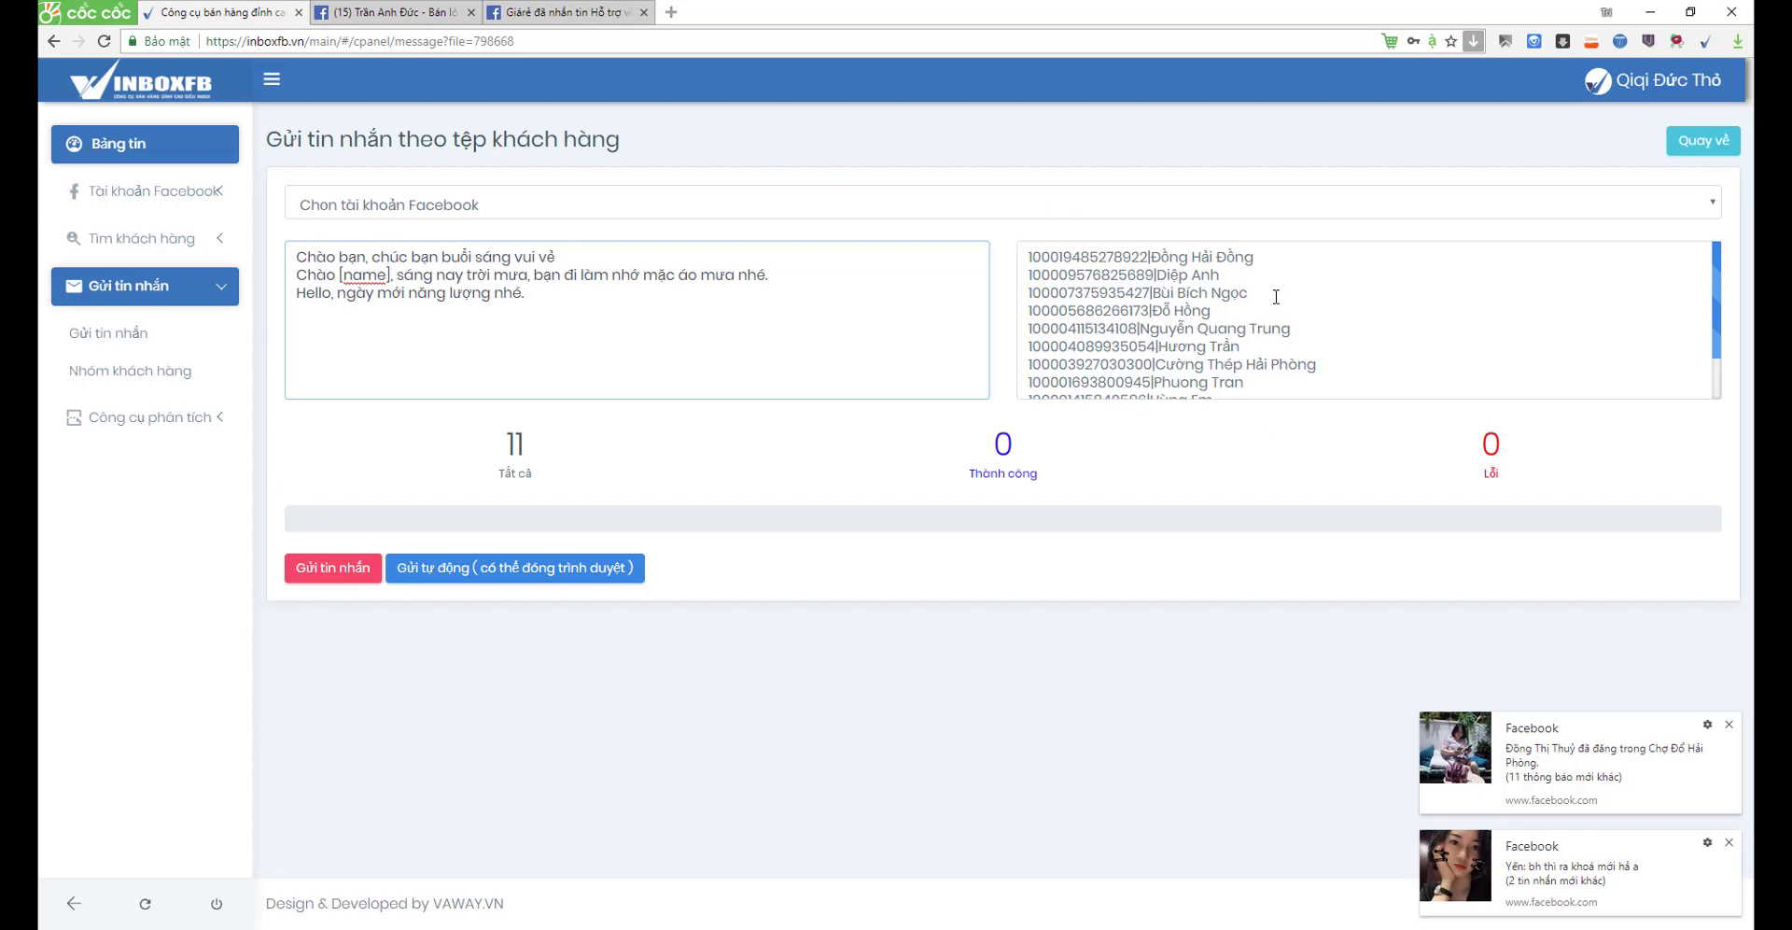
- Look through the list of message recipients and show the Tìm khách hàng tools
{"action": "scroll", "coordinate": [1276, 295], "scroll_direction": "down", "scroll_amount": 1}
{"action": "scroll", "coordinate": [1241, 305], "scroll_direction": "up", "scroll_amount": 1}
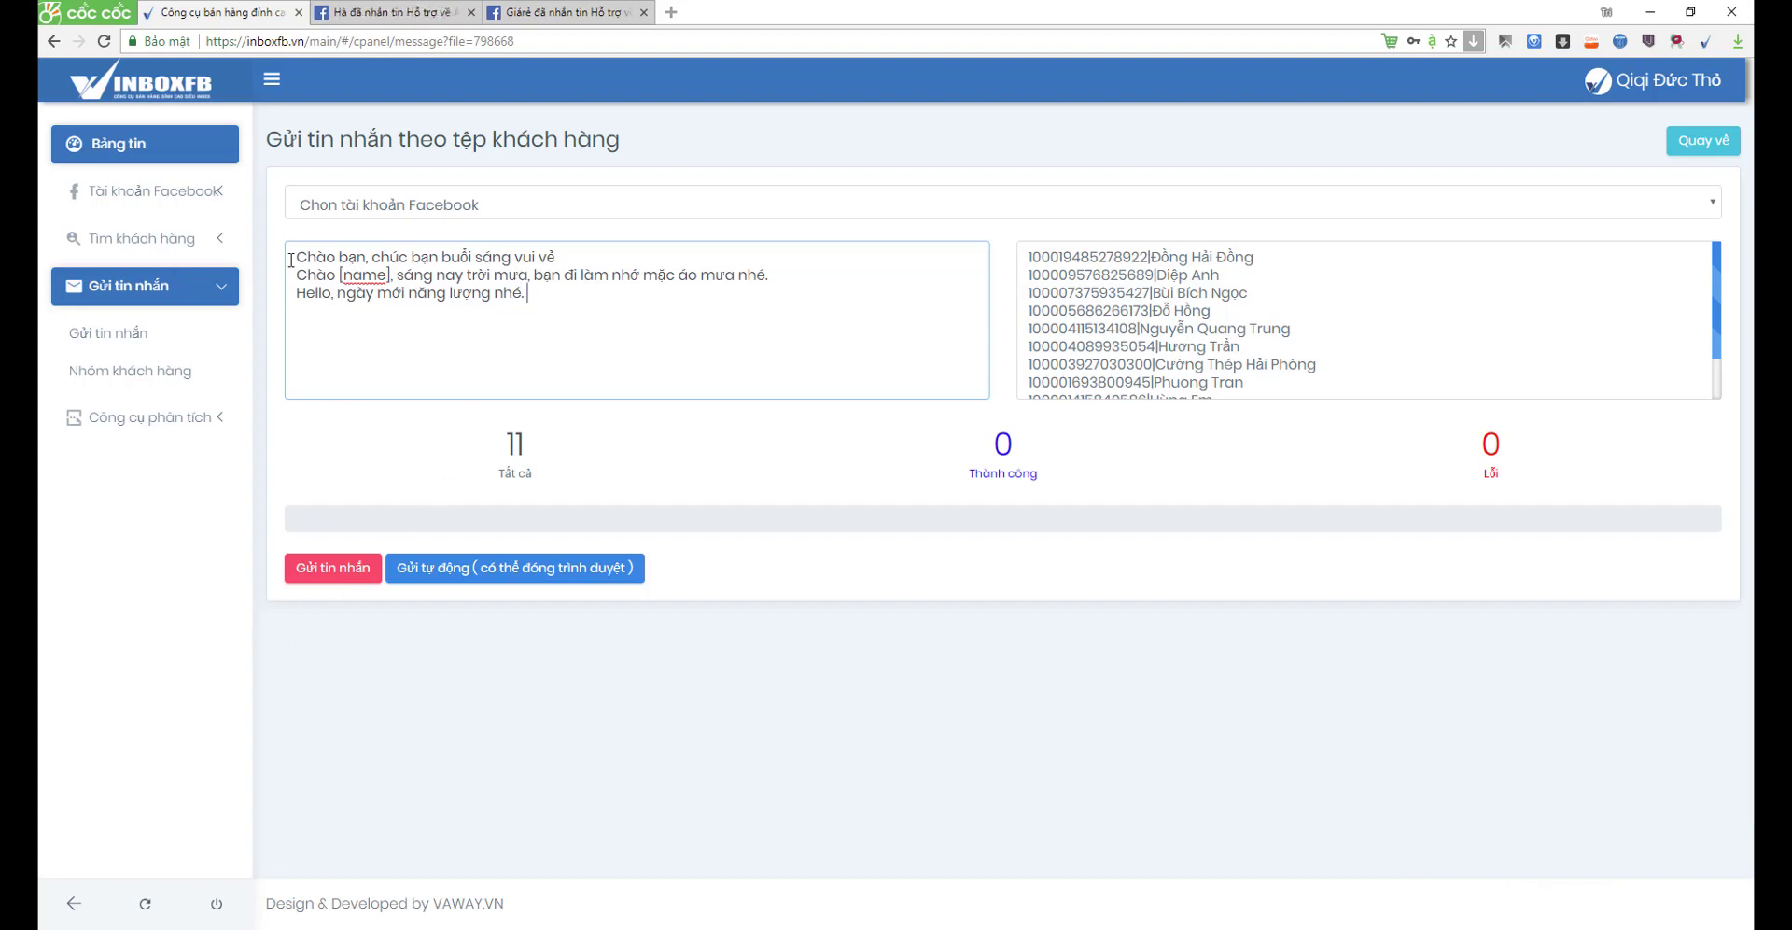
{"action": "scroll", "coordinate": [1212, 338], "scroll_direction": "down", "scroll_amount": 1}
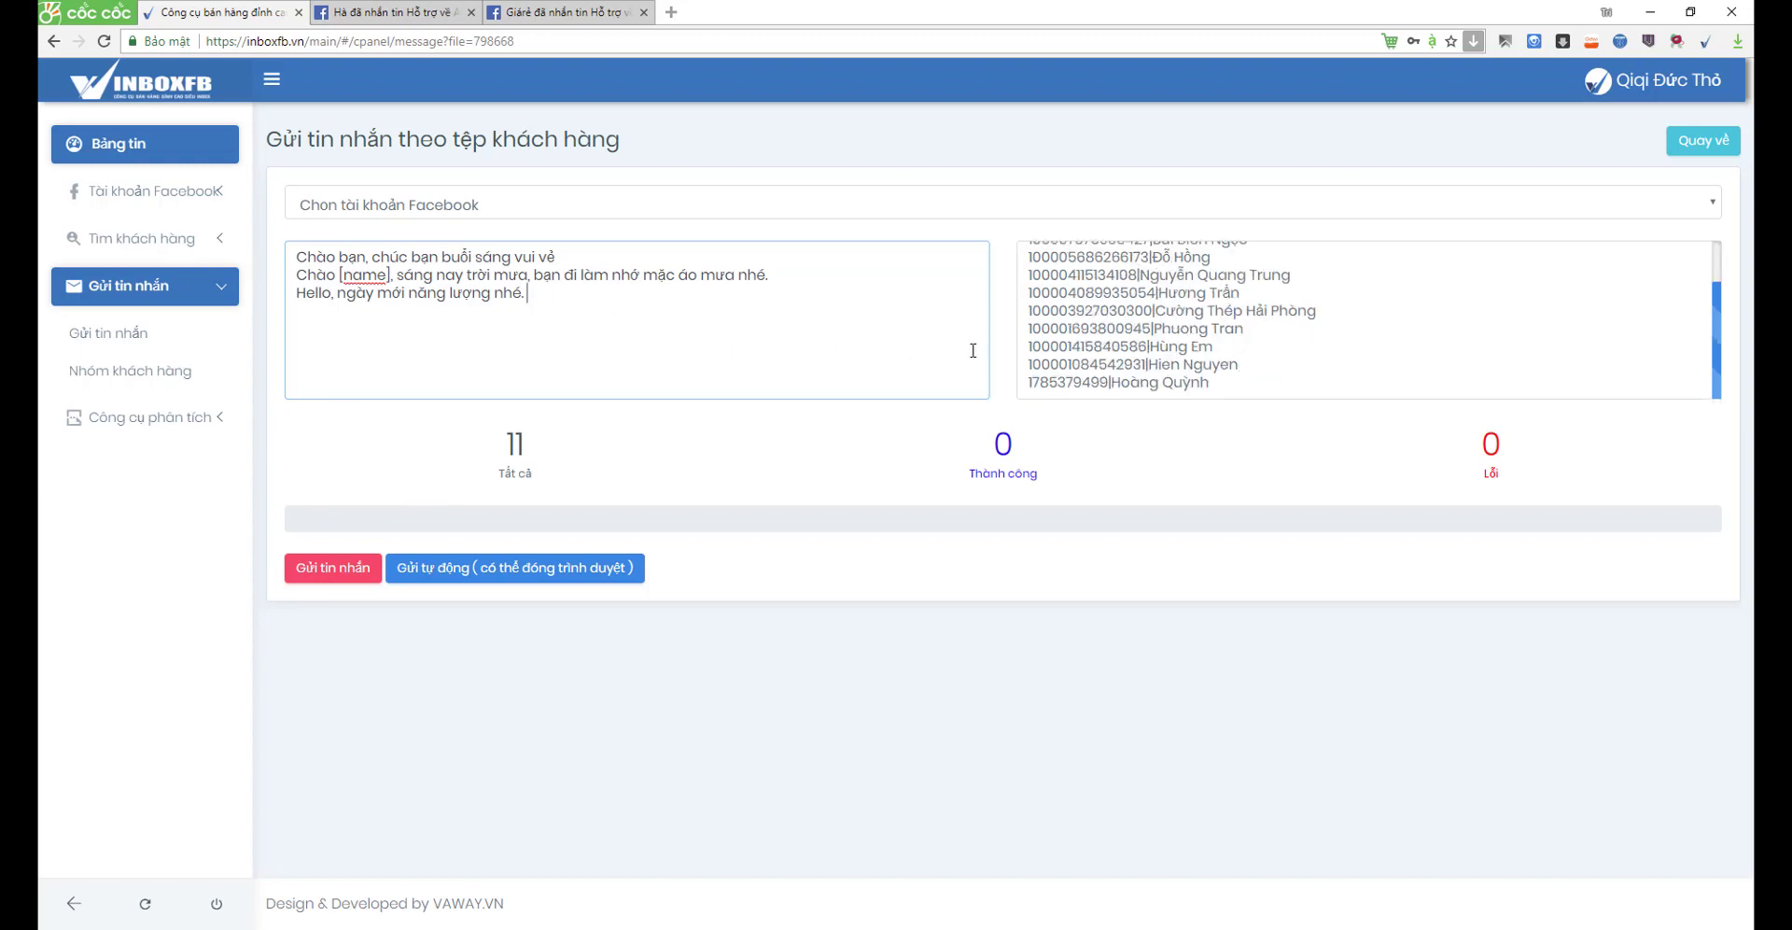
{"action": "scroll", "coordinate": [1202, 287], "scroll_direction": "up", "scroll_amount": 1}
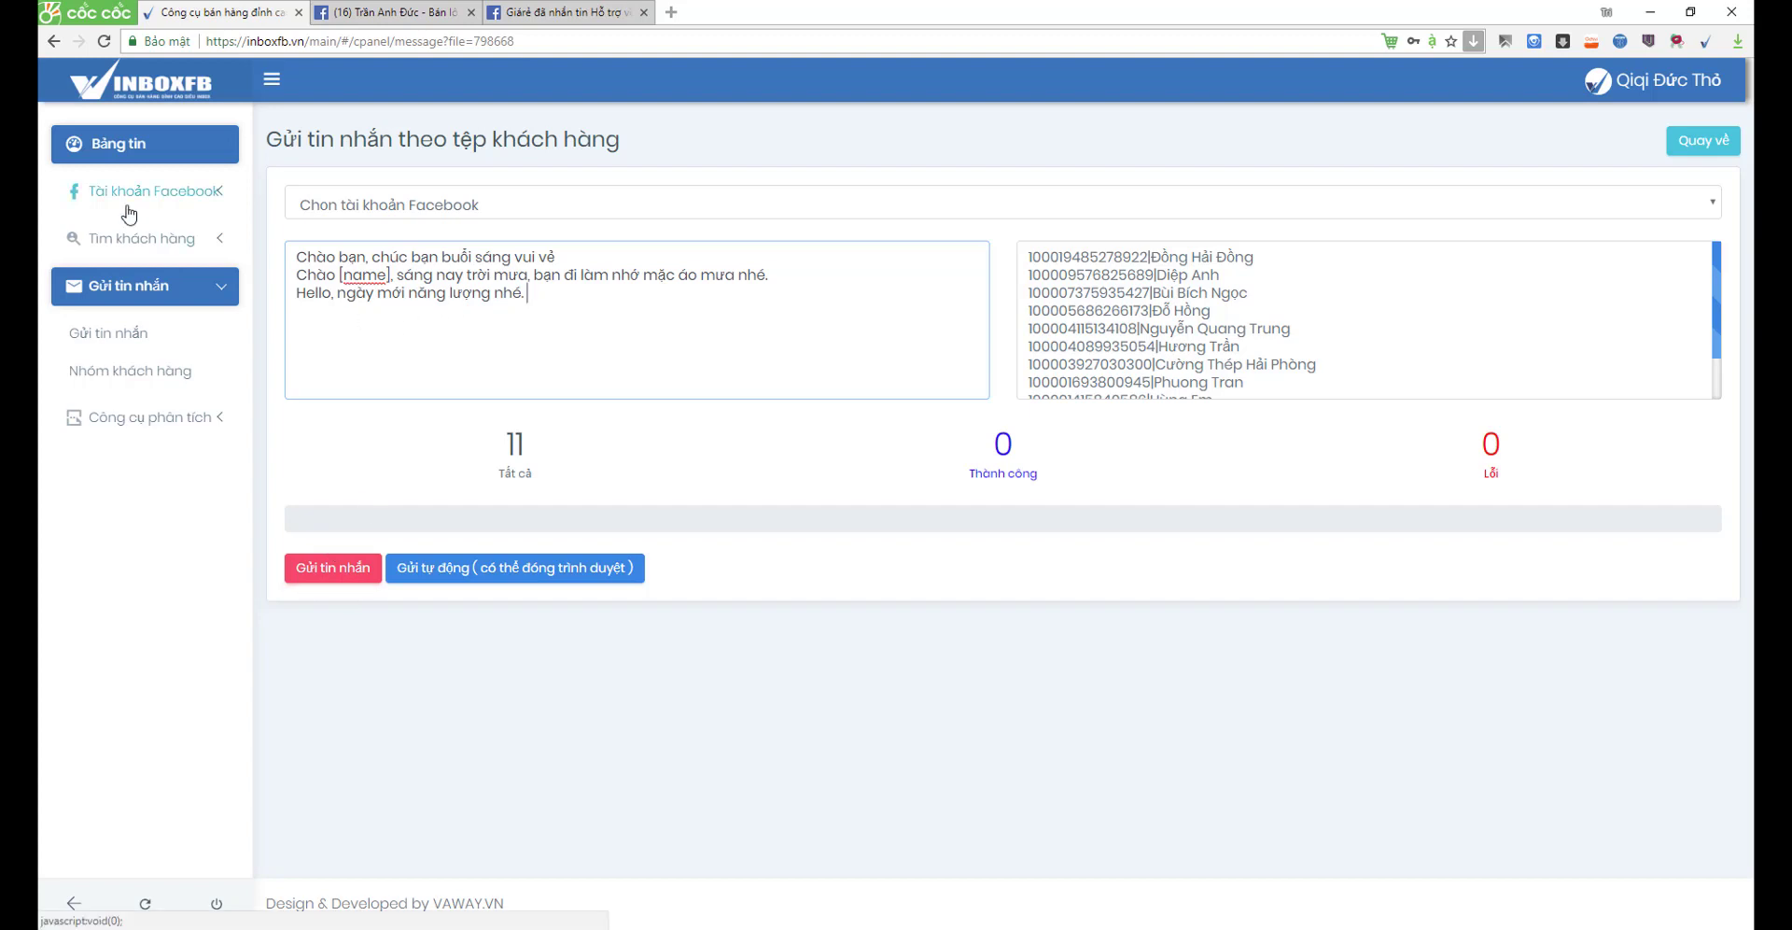
{"action": "left_click", "coordinate": [130, 239]}
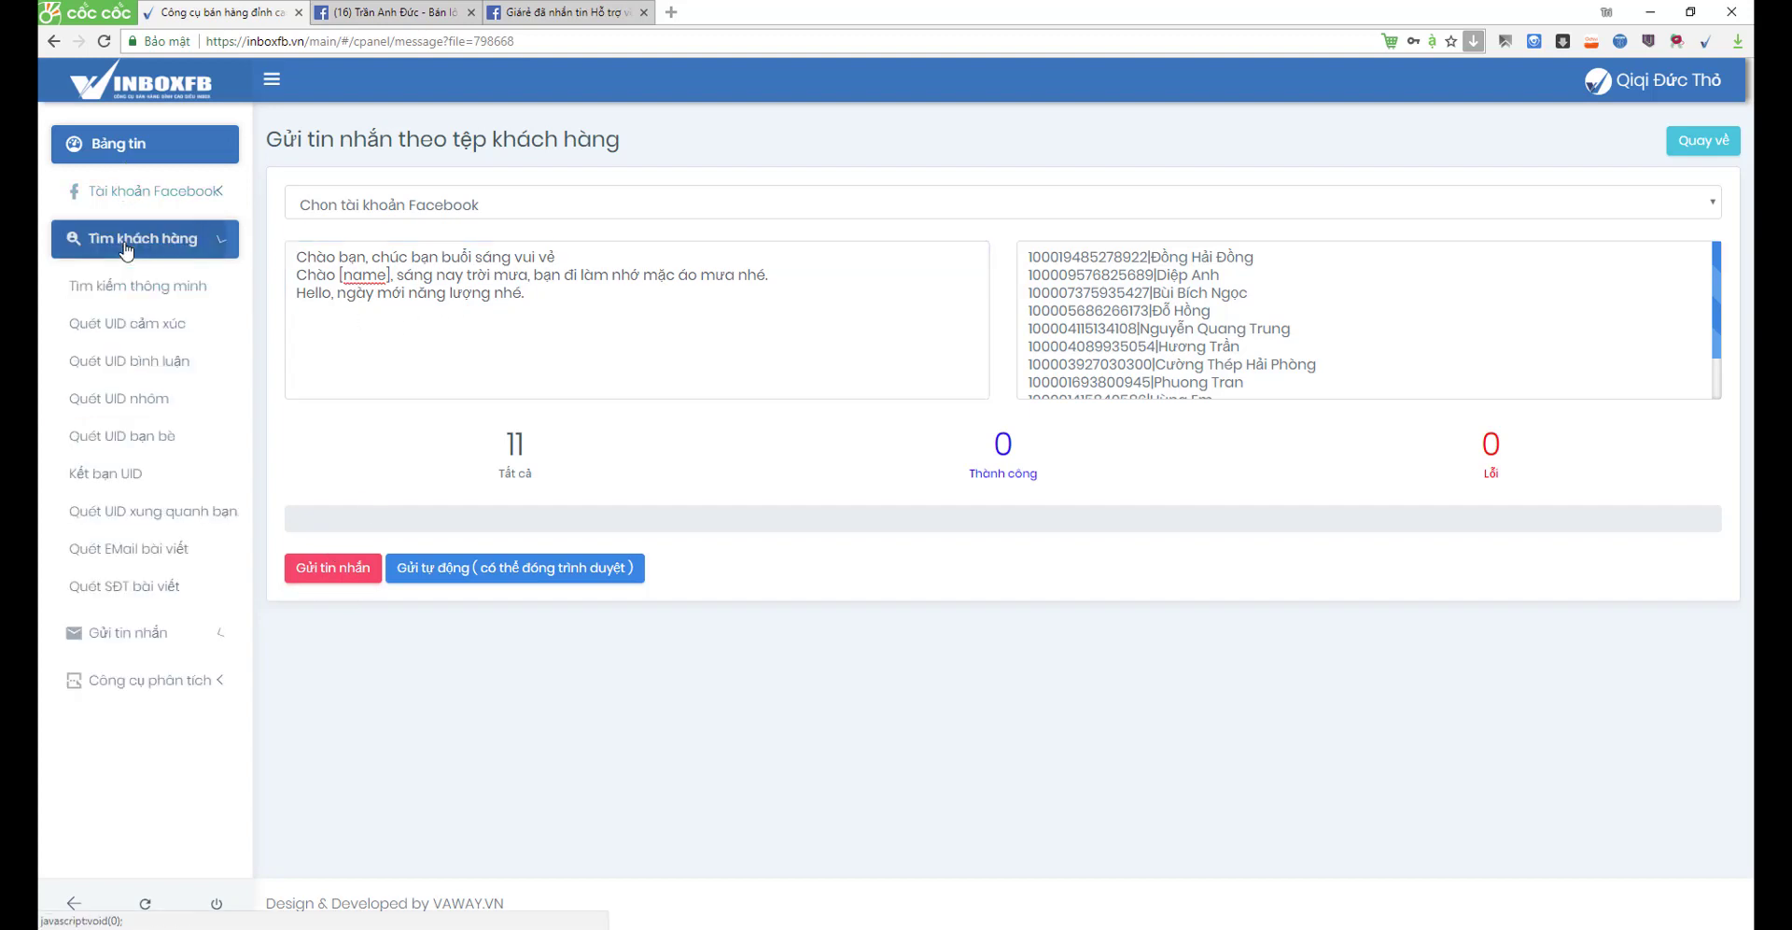